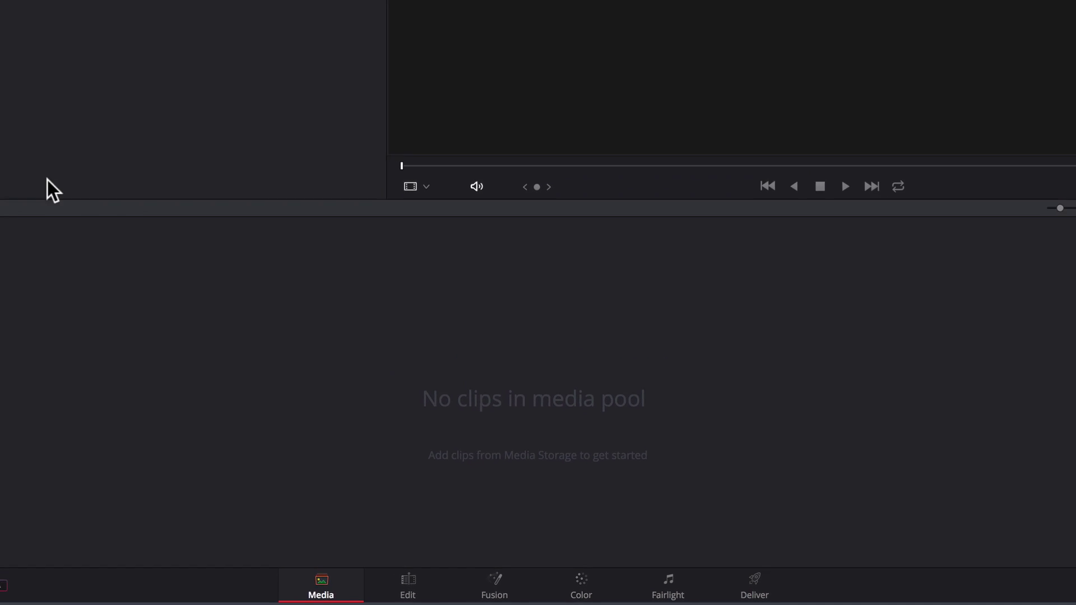
# Step: Preview the five dance clips and import them all into the media pool
pyautogui.click(139, 75)
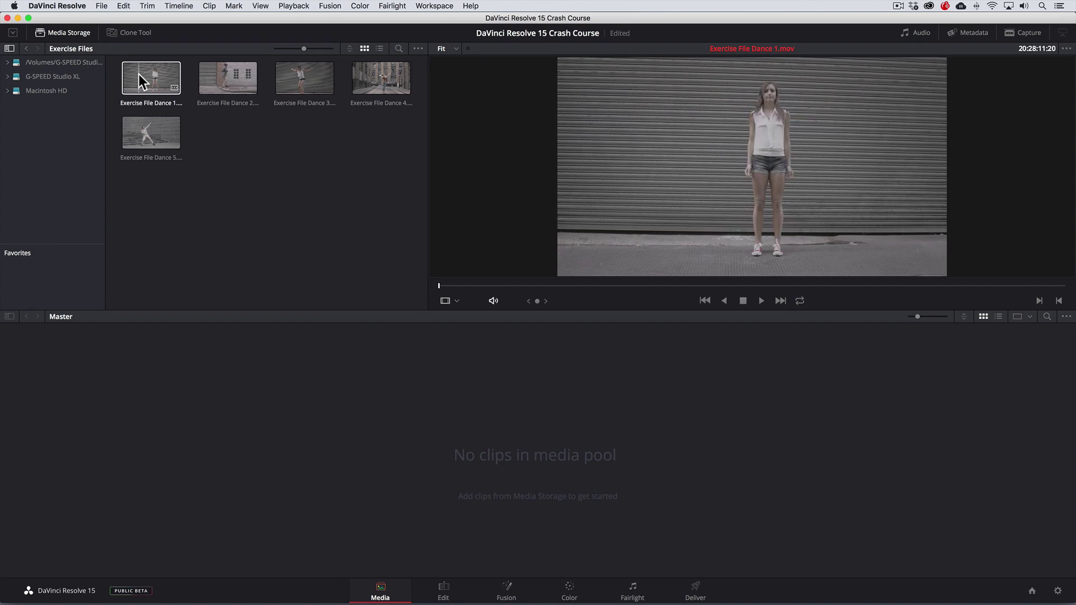
pyautogui.click(215, 76)
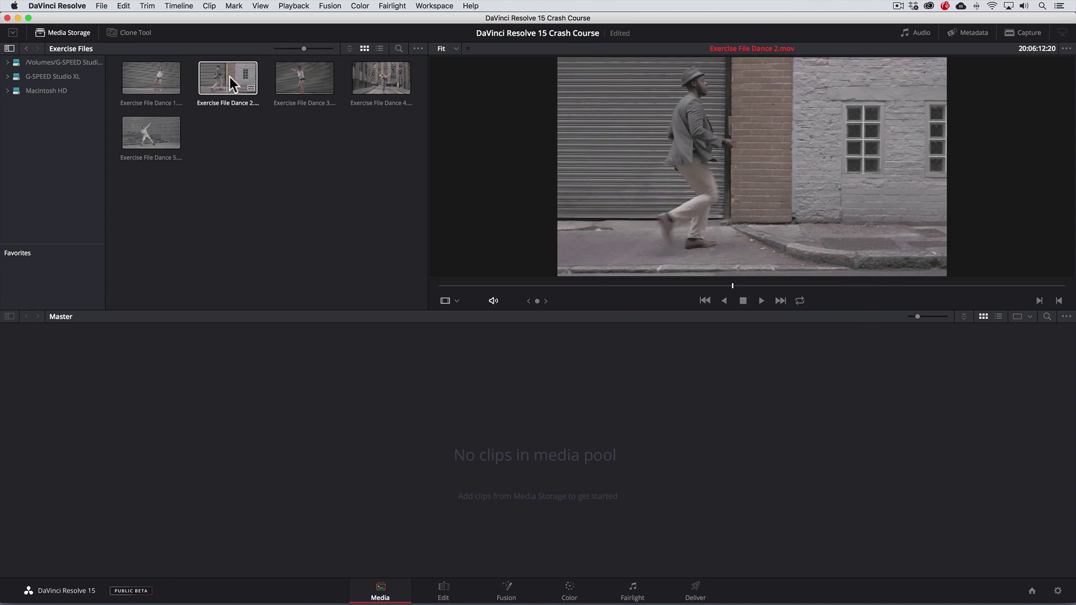
pyautogui.click(309, 77)
pyautogui.click(357, 78)
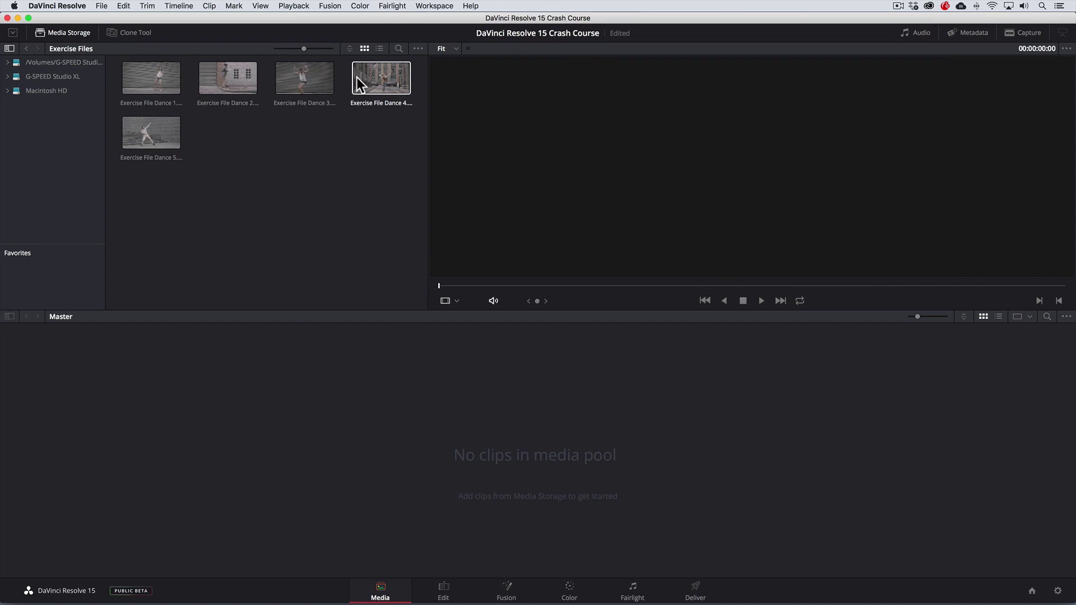
pyautogui.click(165, 131)
pyautogui.click(350, 162)
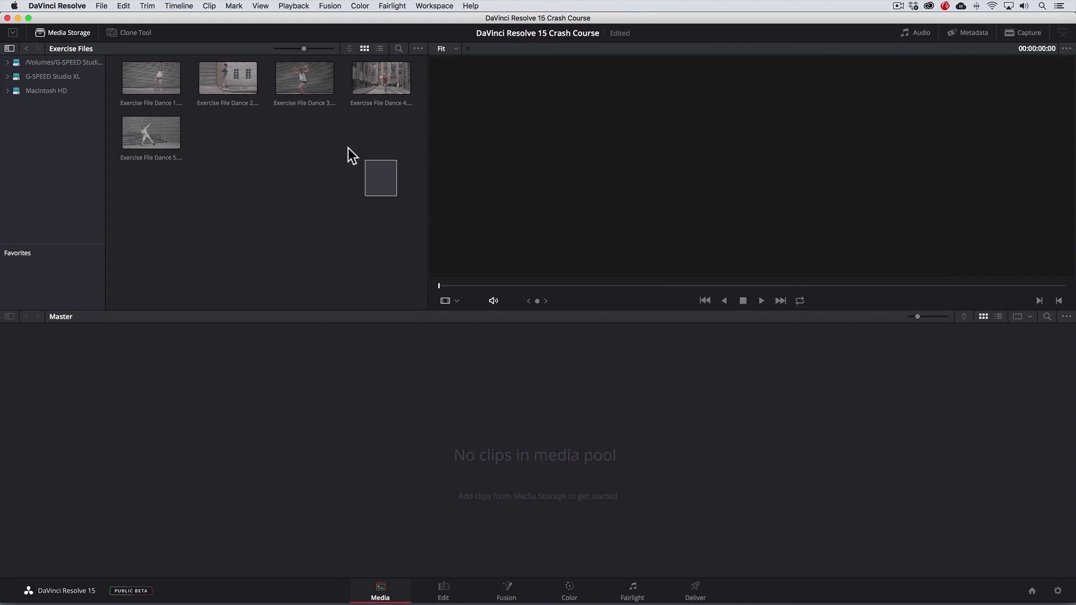
pyautogui.moveTo(317, 134); pyautogui.dragTo(150, 392)
# Step: Create an empty new timeline named 'Dance'
pyautogui.click(442, 590)
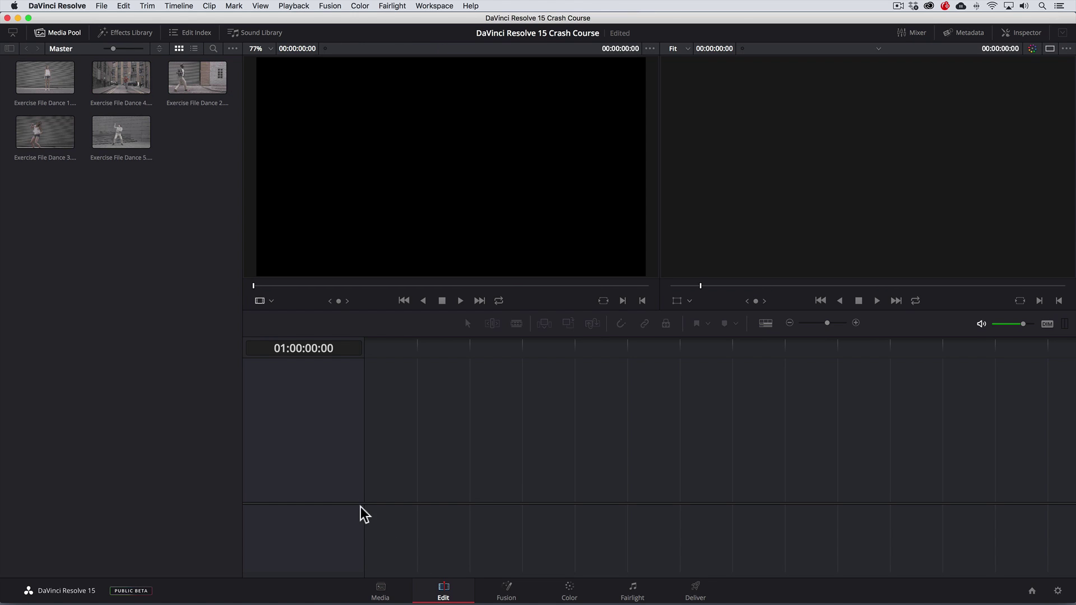
pyautogui.click(101, 5)
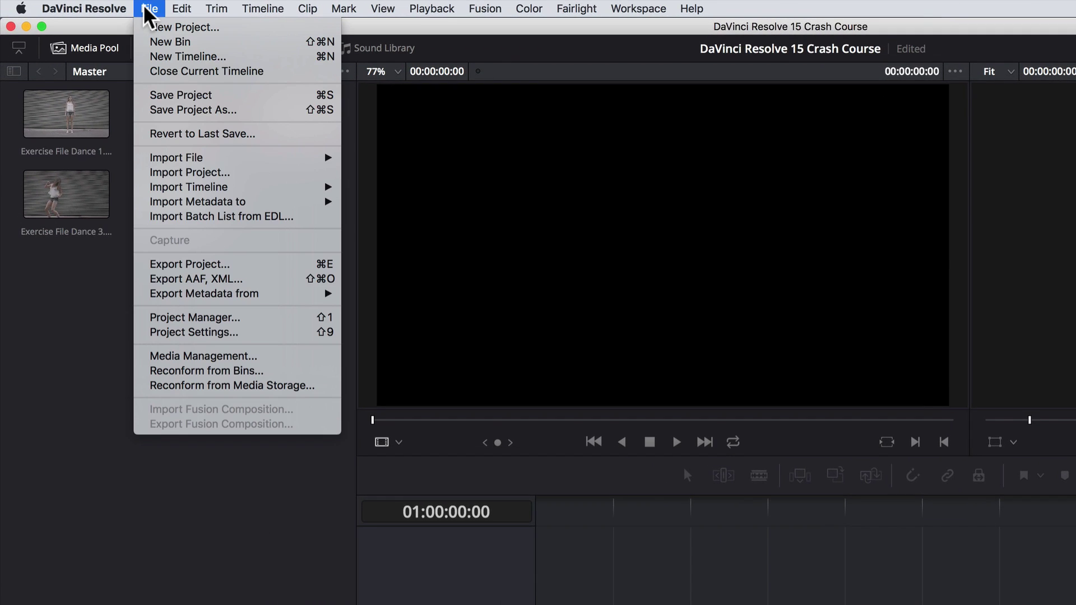
pyautogui.click(158, 56)
pyautogui.write('Dance')
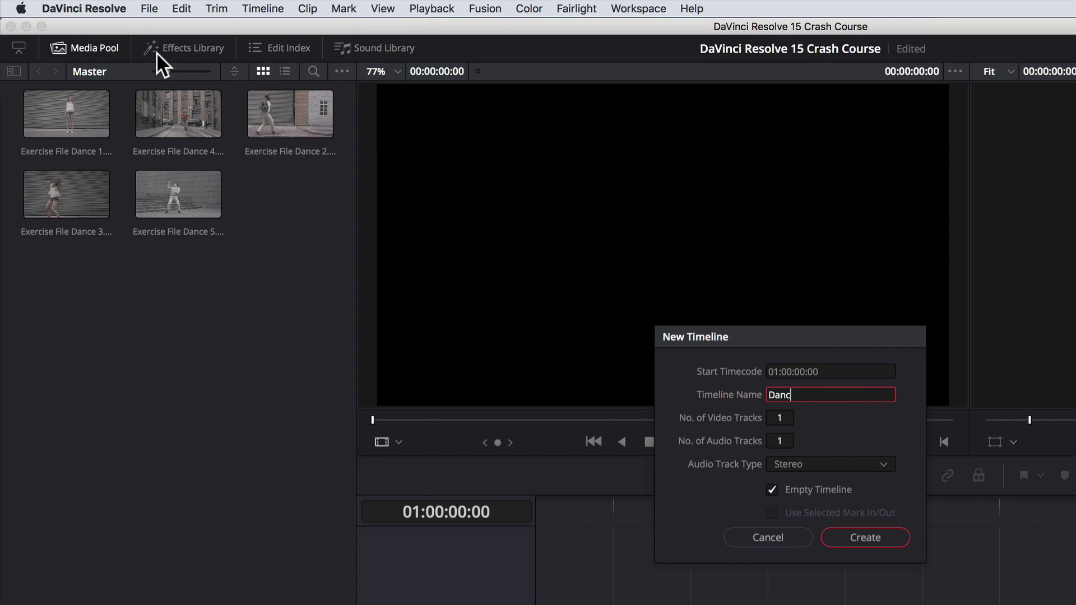
pyautogui.click(841, 537)
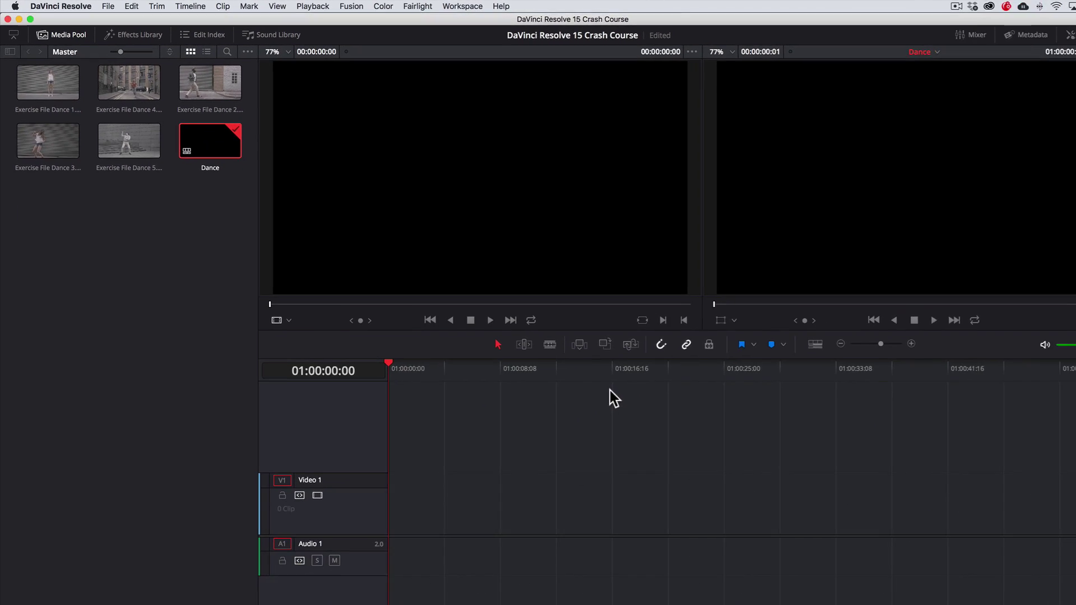
# Step: Place all five clips on the Dance timeline and scrub through the edit
pyautogui.doubleClick(54, 77)
pyautogui.keyDown('shift'); pyautogui.click(112, 136); pyautogui.keyUp('shift')
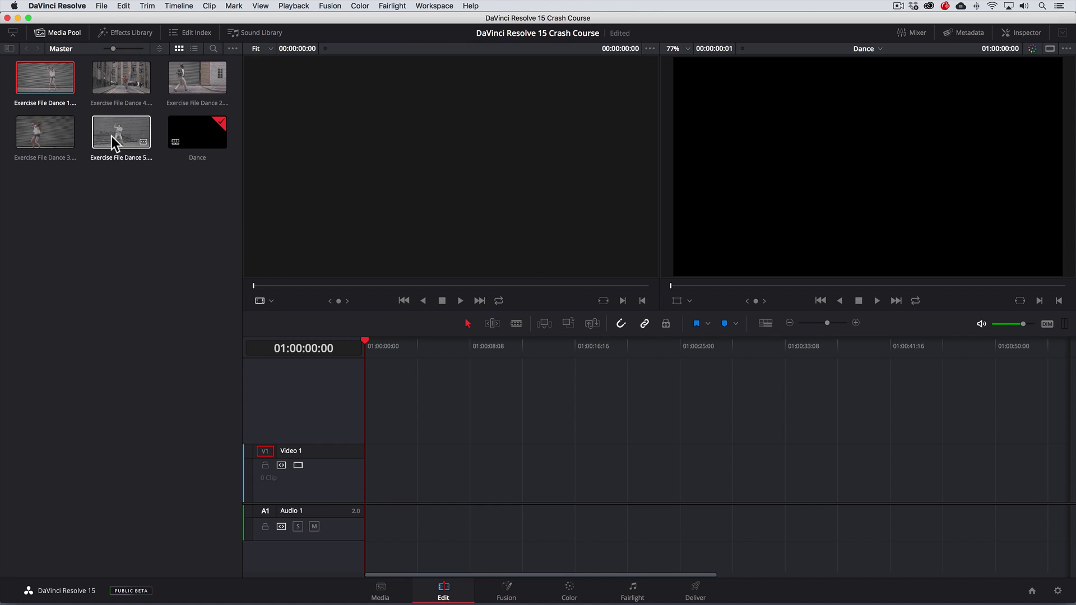
pyautogui.moveTo(49, 133); pyautogui.dragTo(366, 492)
pyautogui.moveTo(368, 336); pyautogui.dragTo(413, 342)
# Step: Reorder the clips by lifting clips 3 and 4 to track two and moving clip 2 later
pyautogui.click(438, 453)
pyautogui.moveTo(438, 453); pyautogui.dragTo(469, 466)
pyautogui.moveTo(399, 391); pyautogui.dragTo(405, 455)
pyautogui.moveTo(386, 344); pyautogui.dragTo(456, 347)
# Step: Shorten the end of clip 4, then switch to the Fusion page
pyautogui.press('Down')
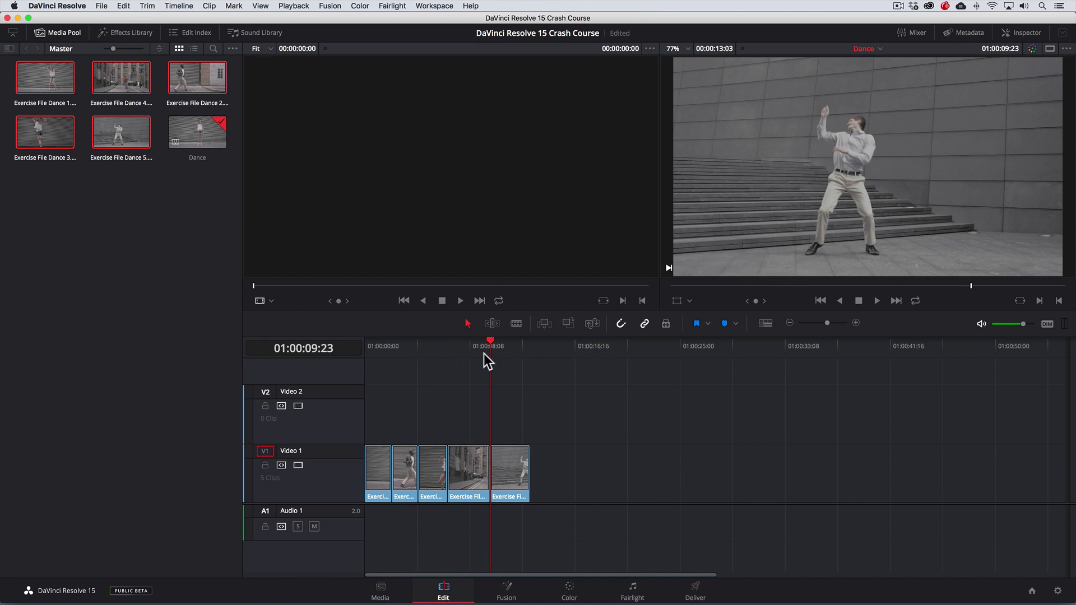
pyautogui.click(475, 347)
pyautogui.moveTo(489, 470)
pyautogui.mouseDown()
pyautogui.moveTo(459, 469)
pyautogui.moveTo(489, 469)
pyautogui.mouseUp()
pyautogui.click(506, 591)
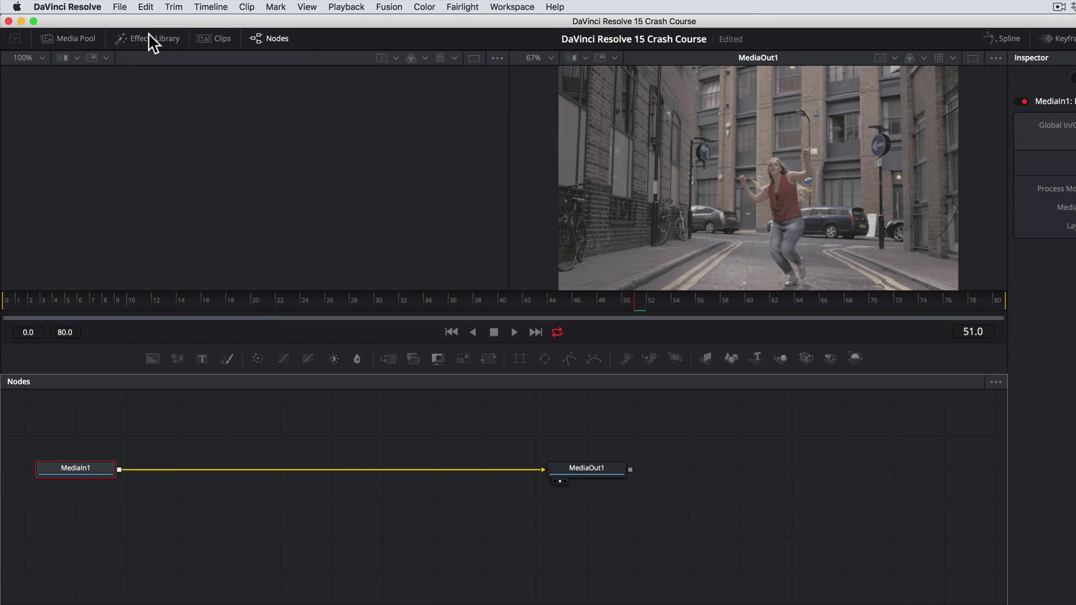
# Step: Insert Blur1 from the Effects Library's blur tools and set Blur Size to 7.9
pyautogui.click(148, 35)
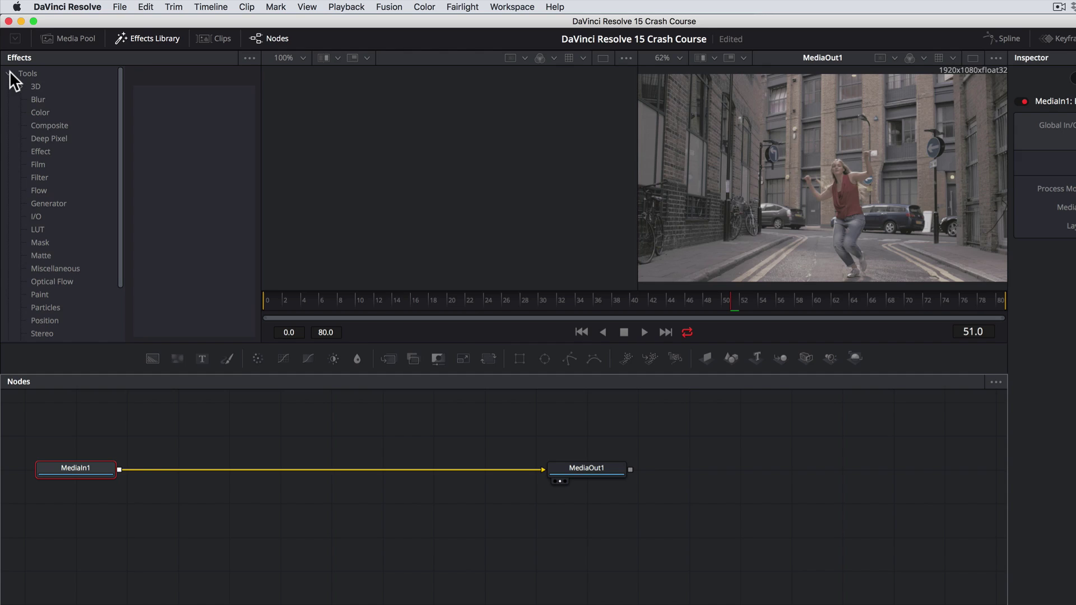
pyautogui.click(36, 97)
pyautogui.click(146, 96)
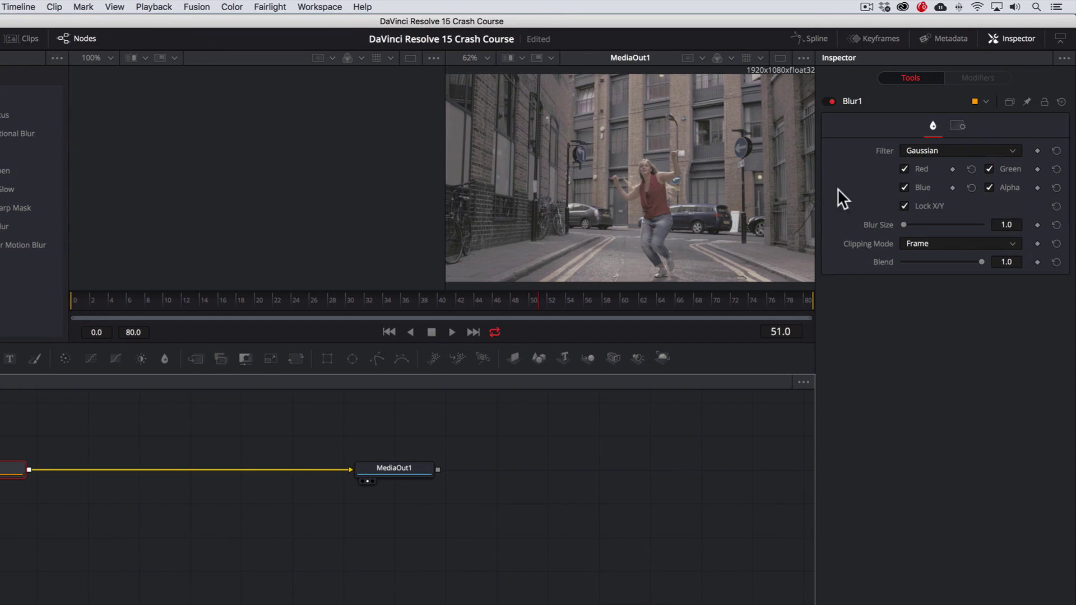
pyautogui.moveTo(903, 223); pyautogui.dragTo(909, 223)
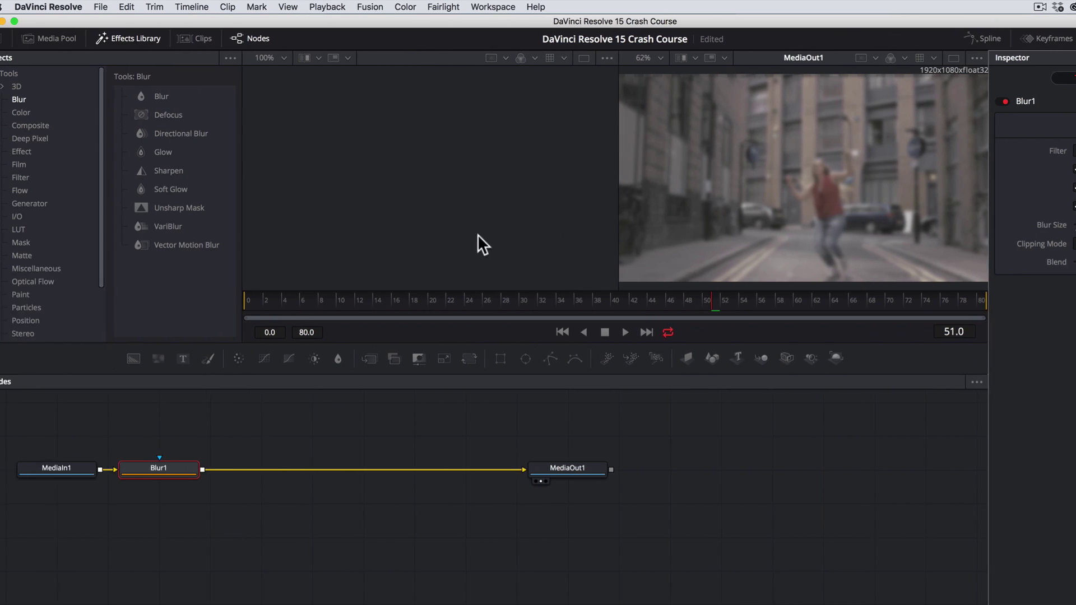
# Step: Add an Ellipse mask to Blur1 over the dancer's head, soften its edge, border width 0.051
pyautogui.click(44, 242)
pyautogui.click(160, 133)
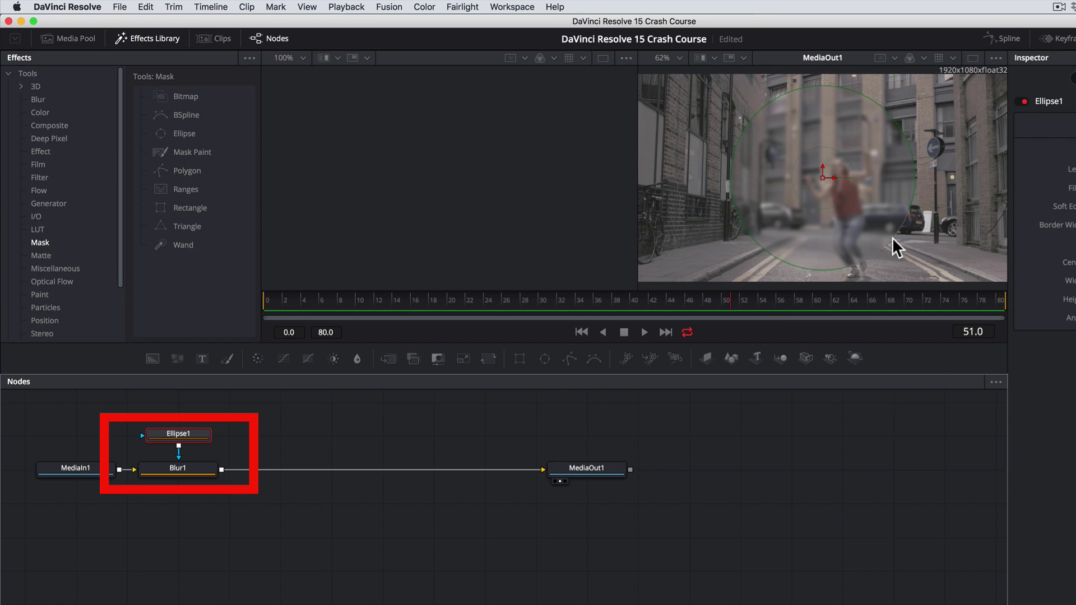
pyautogui.moveTo(892, 237)
pyautogui.mouseDown()
pyautogui.moveTo(846, 200)
pyautogui.moveTo(839, 170)
pyautogui.moveTo(828, 187)
pyautogui.mouseUp()
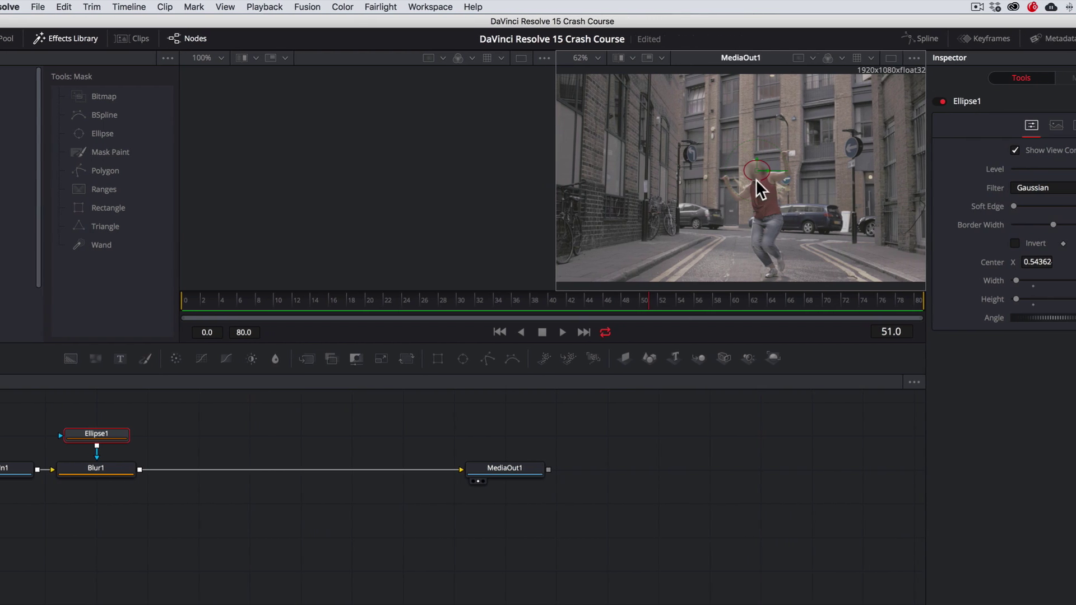
pyautogui.moveTo(903, 206); pyautogui.dragTo(911, 206)
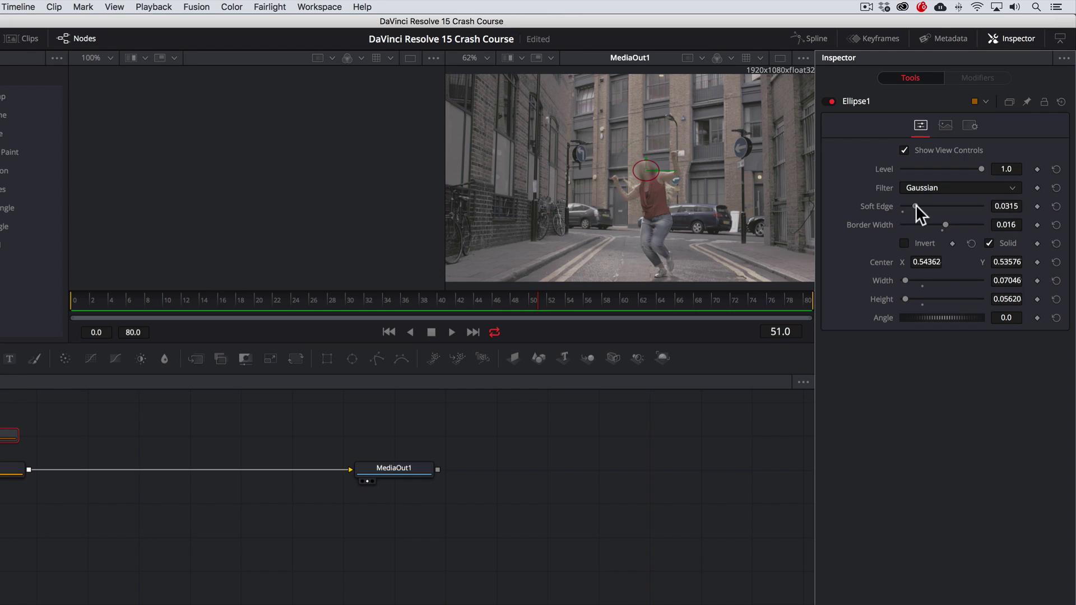
pyautogui.moveTo(945, 225); pyautogui.dragTo(951, 223)
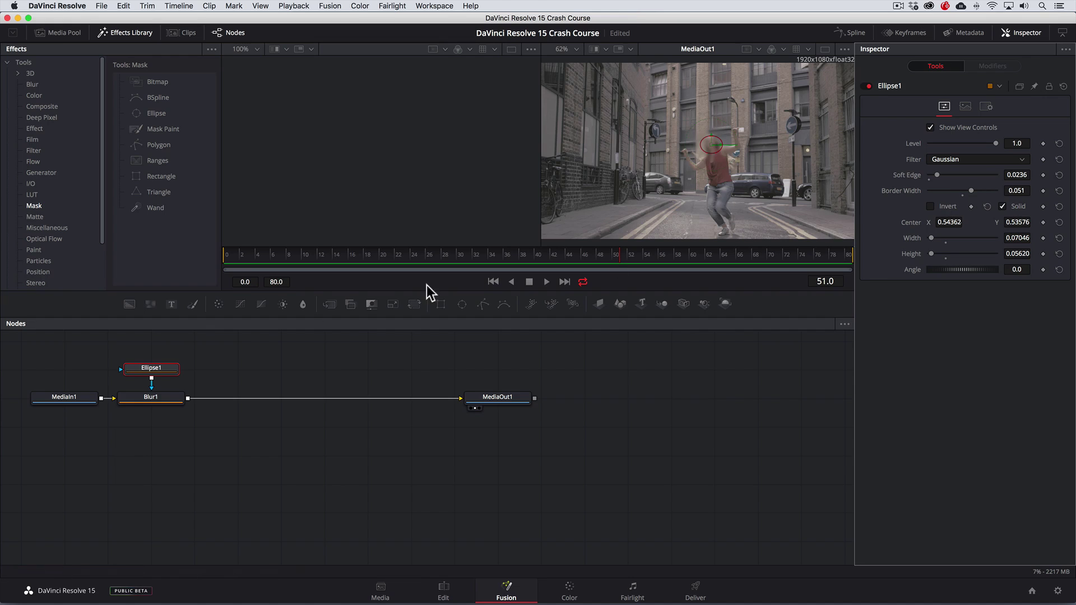
# Step: Delete the Blur1 node and its Ellipse1 mask
pyautogui.click(130, 397)
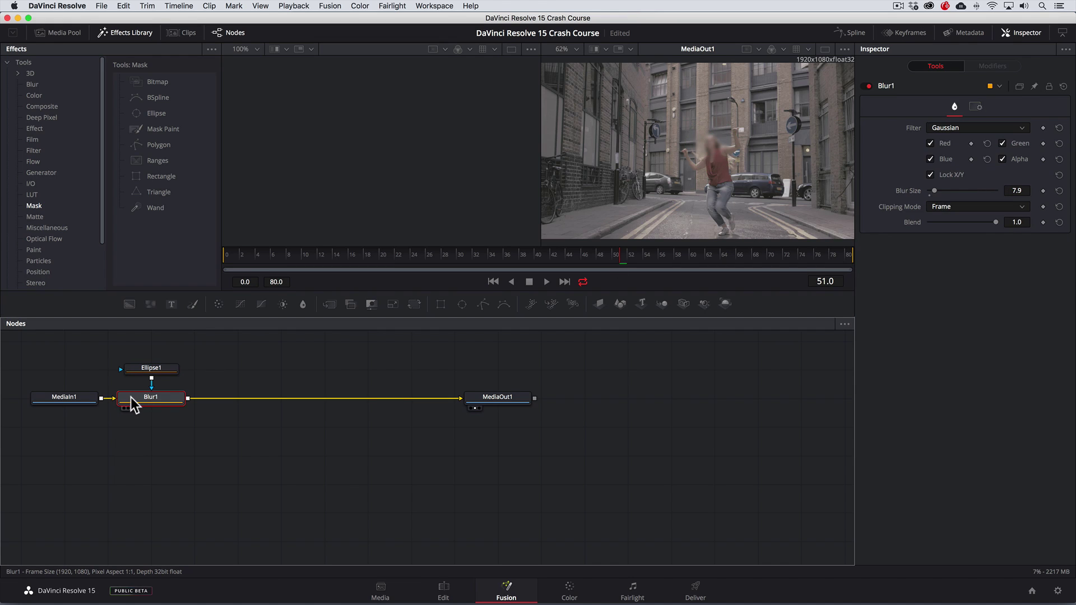
pyautogui.press('Delete')
pyautogui.click(136, 368)
pyautogui.press('Delete')
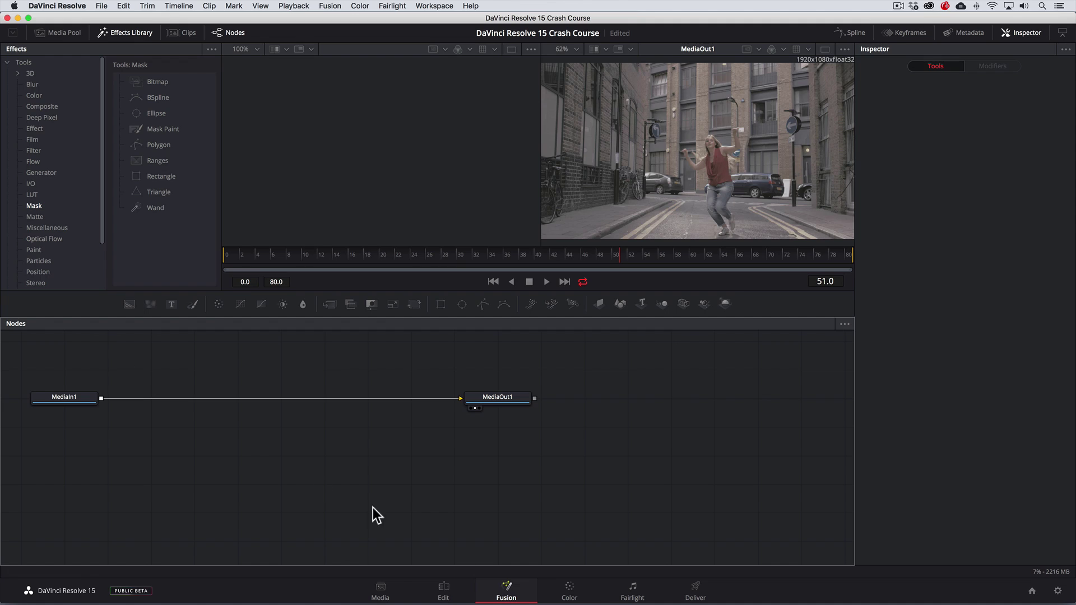
# Step: Switch to the Color page to start grading the alley dance clip
pyautogui.click(568, 592)
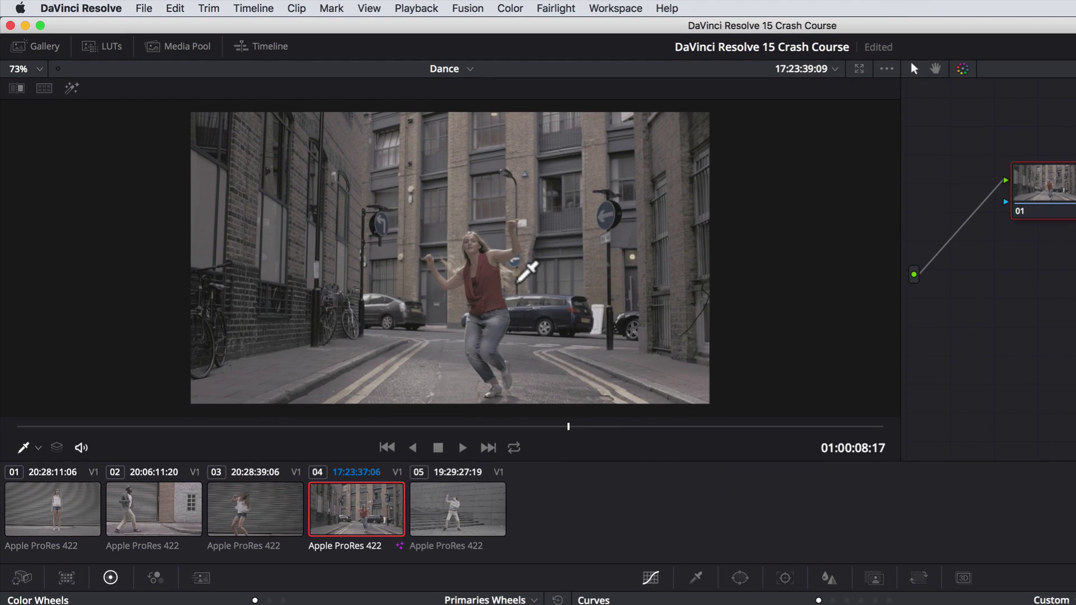
# Step: Show the scopes with the waveform in RGB channels and open the vectorscope settings
pyautogui.rightClick(520, 280)
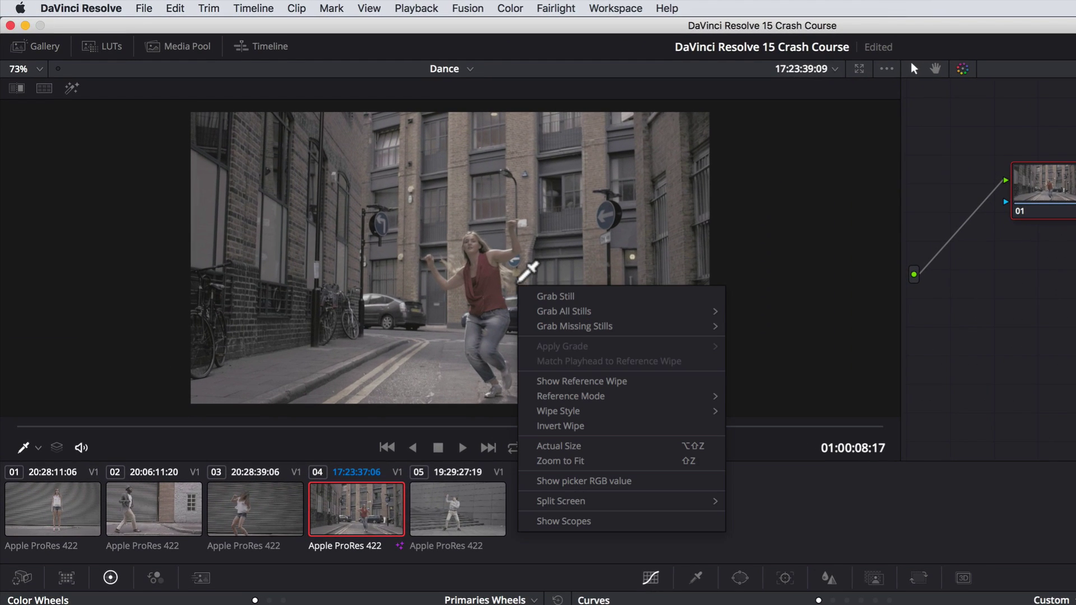
pyautogui.click(568, 522)
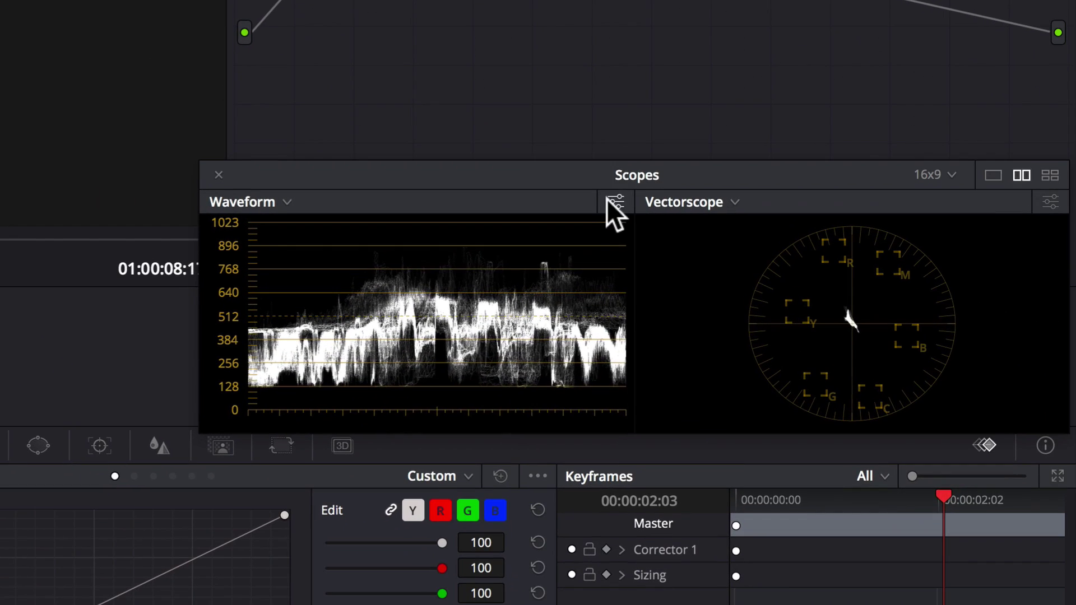
pyautogui.click(908, 302)
pyautogui.click(456, 130)
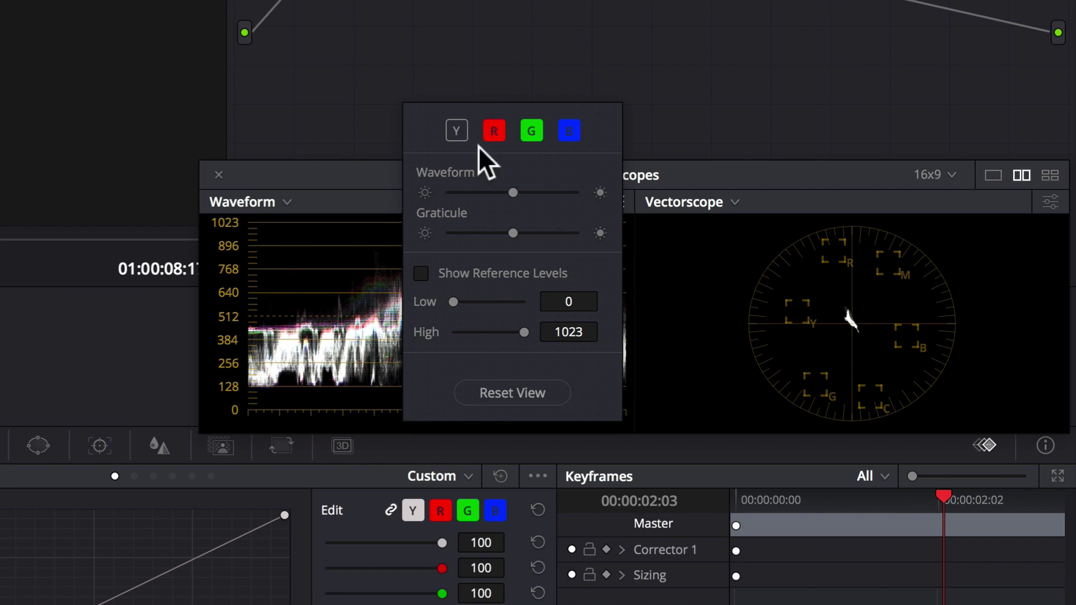
pyautogui.click(1053, 203)
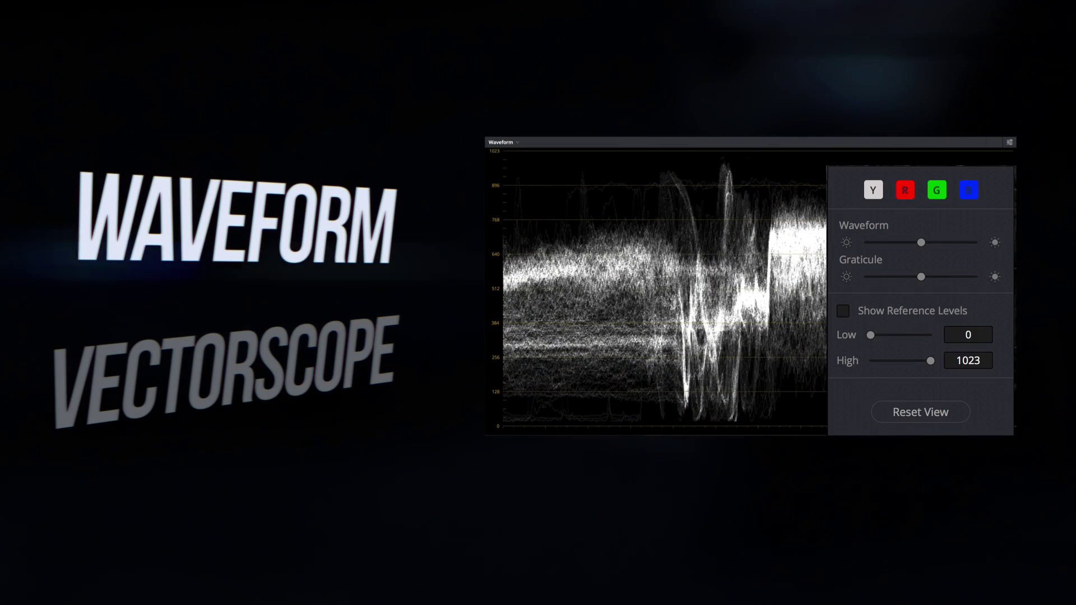
pyautogui.click(868, 190)
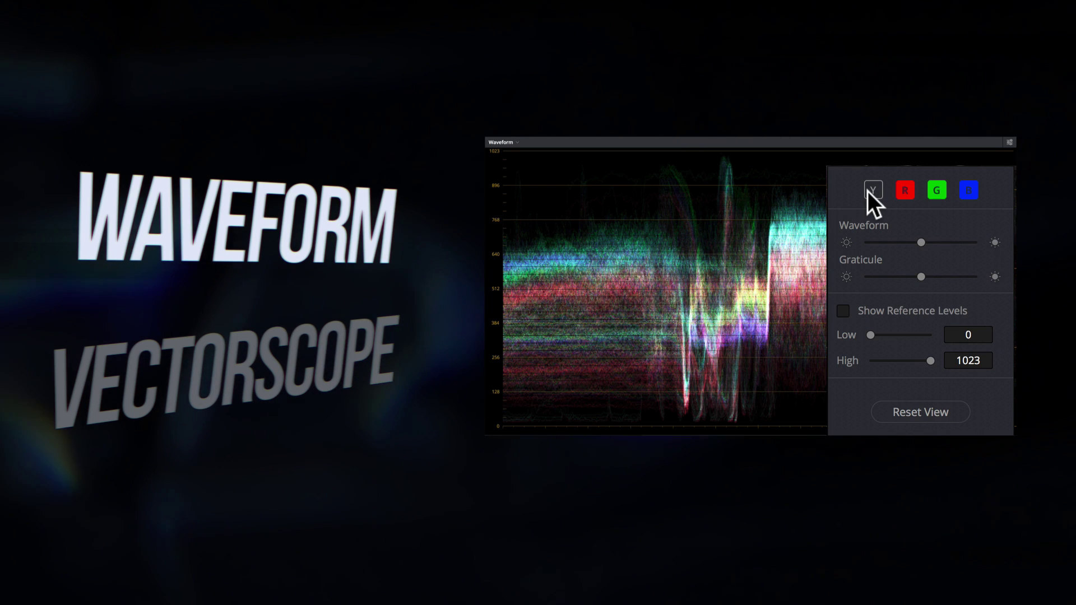
pyautogui.click(962, 144)
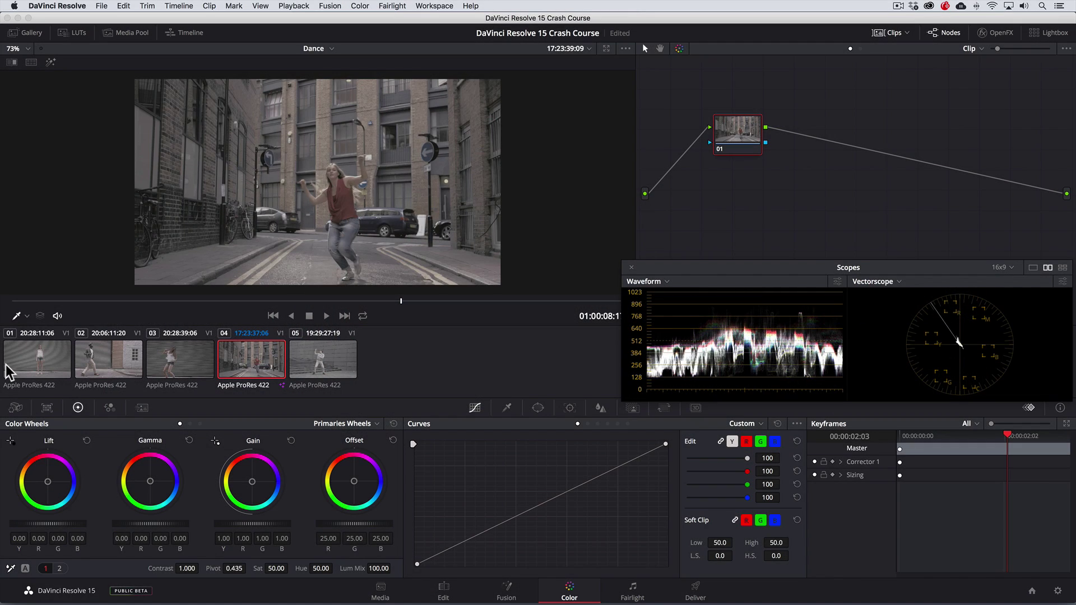
# Step: Load clip 01, the dancer before the roller shutter, and scrub through it
pyautogui.click(8, 373)
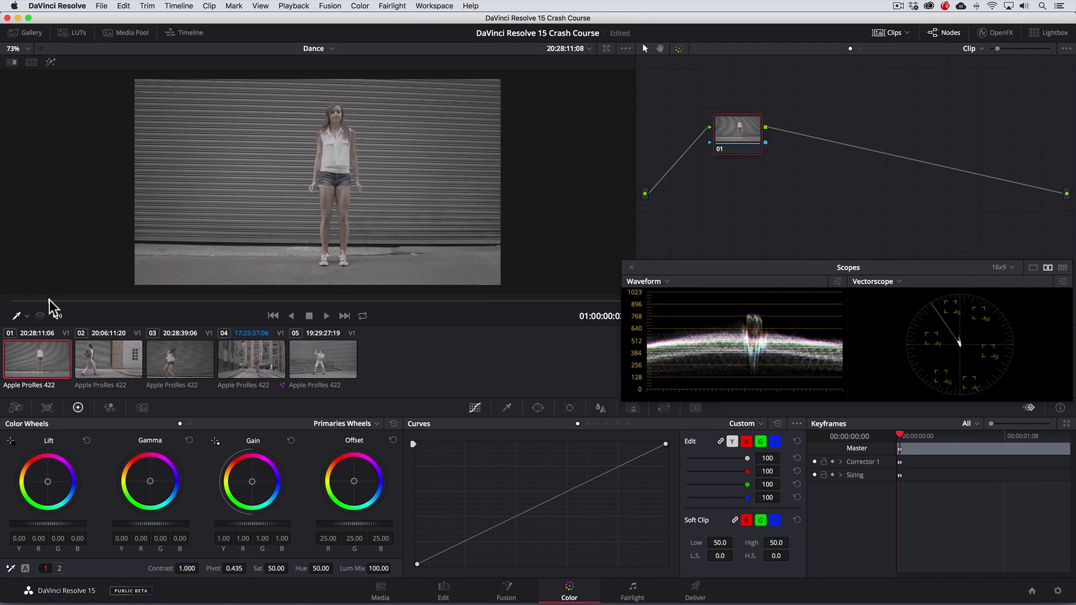
pyautogui.moveTo(51, 301); pyautogui.dragTo(271, 304)
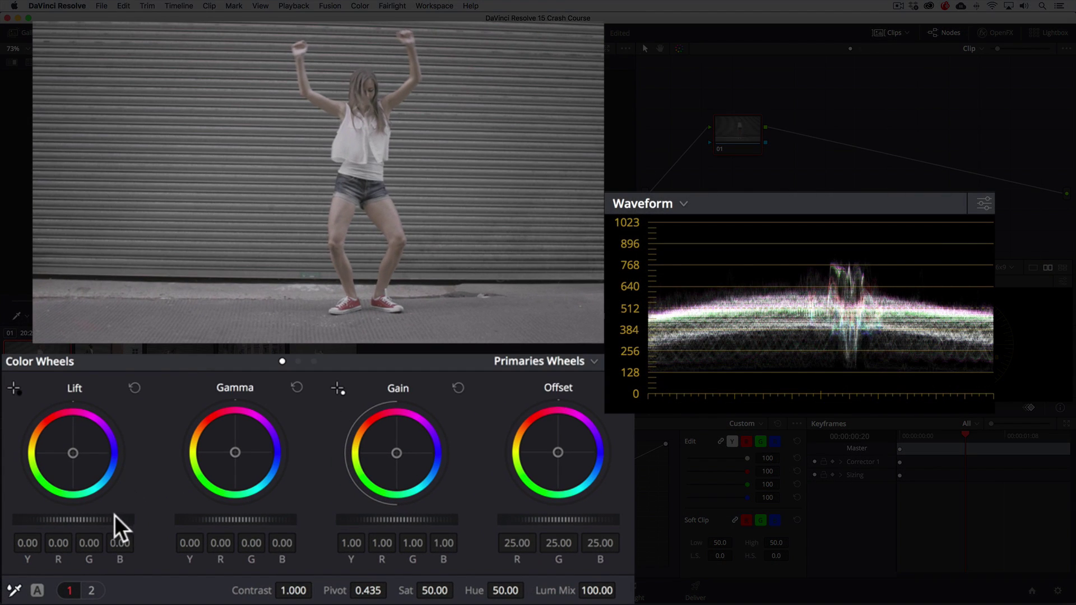
# Step: Set Lift to -0.05, Gain to 1.28 and Gamma to -0.14 on the shutter clip
pyautogui.moveTo(114, 518); pyautogui.dragTo(97, 519)
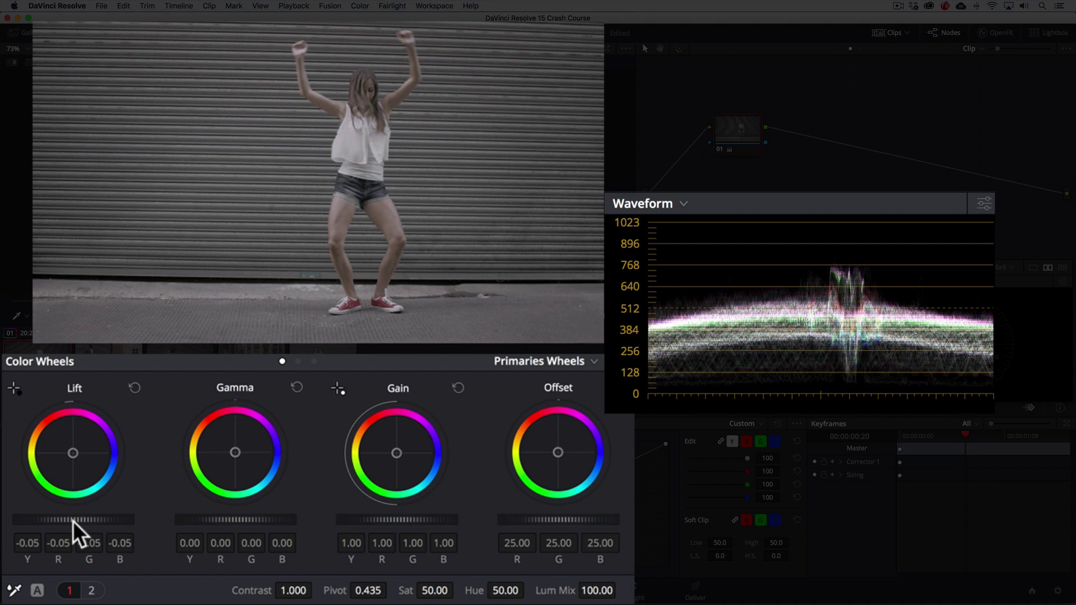
pyautogui.moveTo(397, 518)
pyautogui.mouseDown()
pyautogui.moveTo(434, 518)
pyautogui.moveTo(384, 520)
pyautogui.mouseUp()
pyautogui.moveTo(281, 517); pyautogui.dragTo(234, 518)
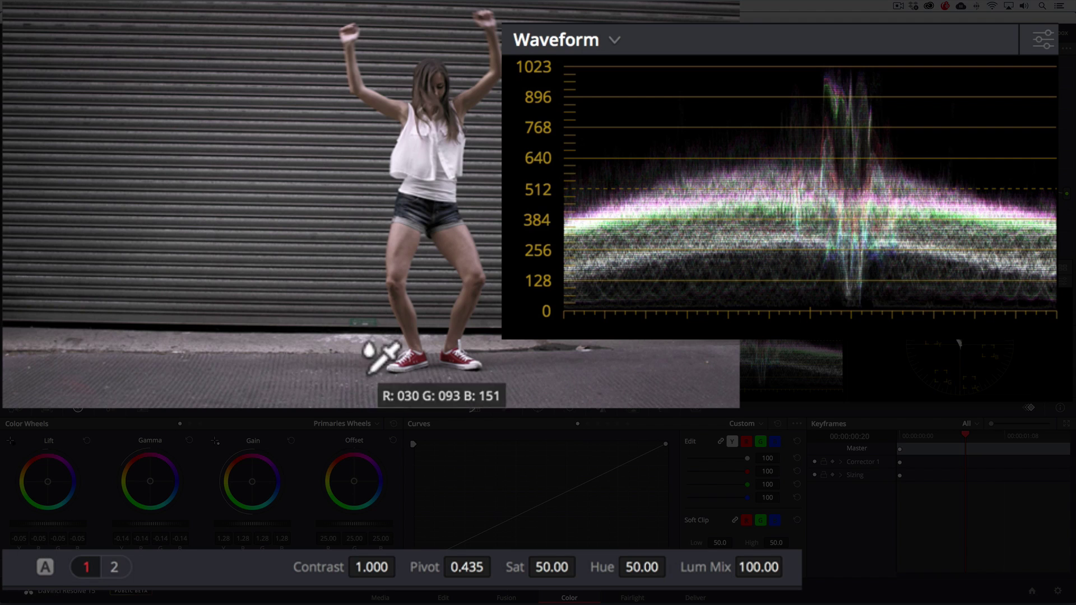
# Step: White-balance on the dancer's white top, raise saturation to 70, and toggle bypass to compare
pyautogui.click(427, 155)
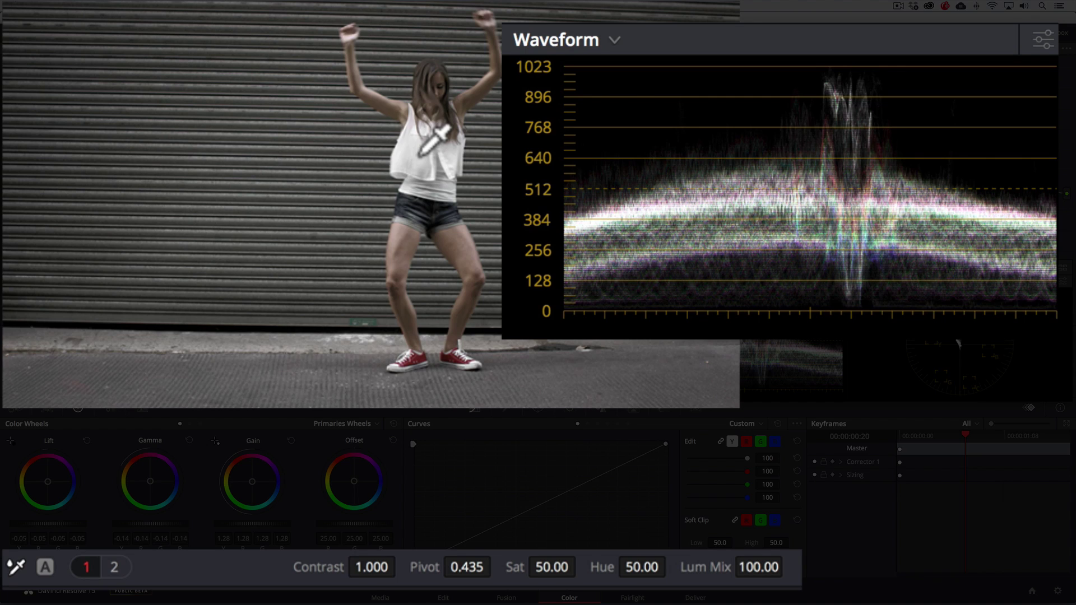
pyautogui.click(116, 563)
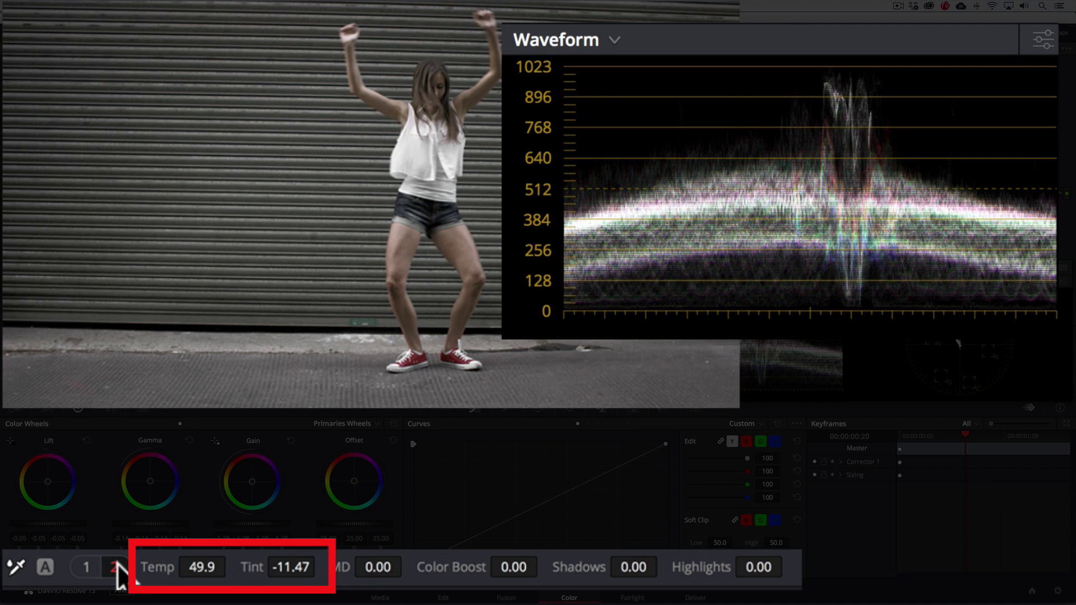
pyautogui.click(86, 568)
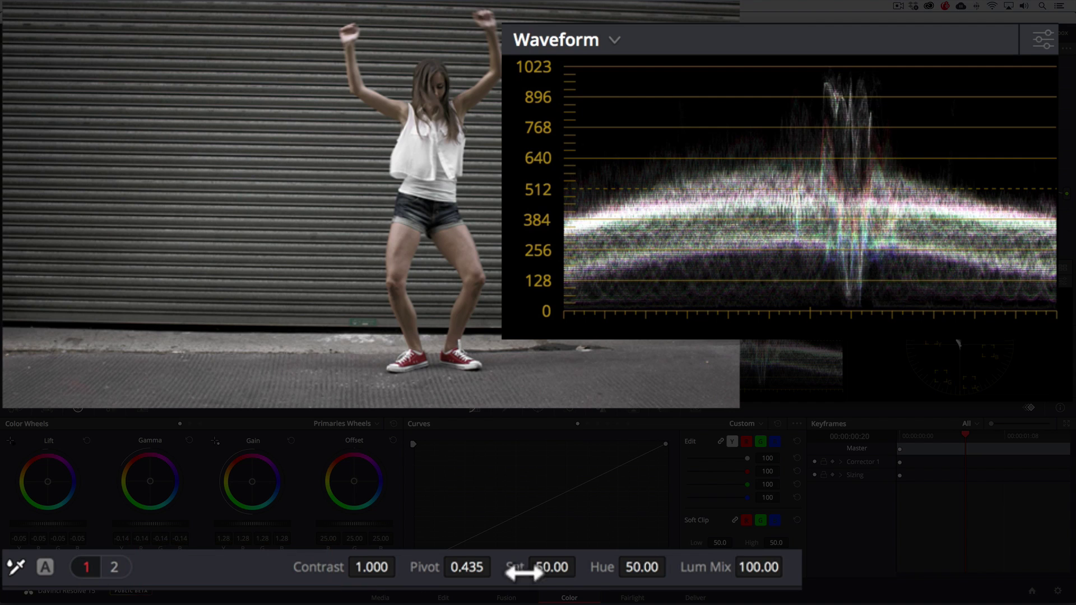
pyautogui.moveTo(532, 569)
pyautogui.mouseDown()
pyautogui.moveTo(583, 567)
pyautogui.moveTo(536, 569)
pyautogui.mouseUp()
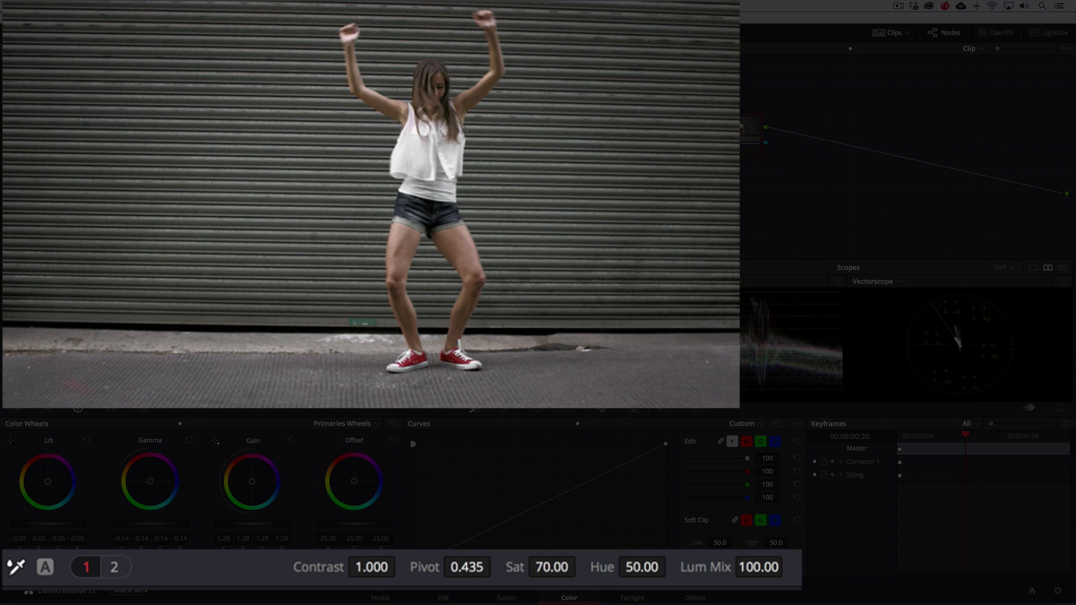
pyautogui.hotkey('shift', 'd')
pyautogui.hotkey('shift', 'd')
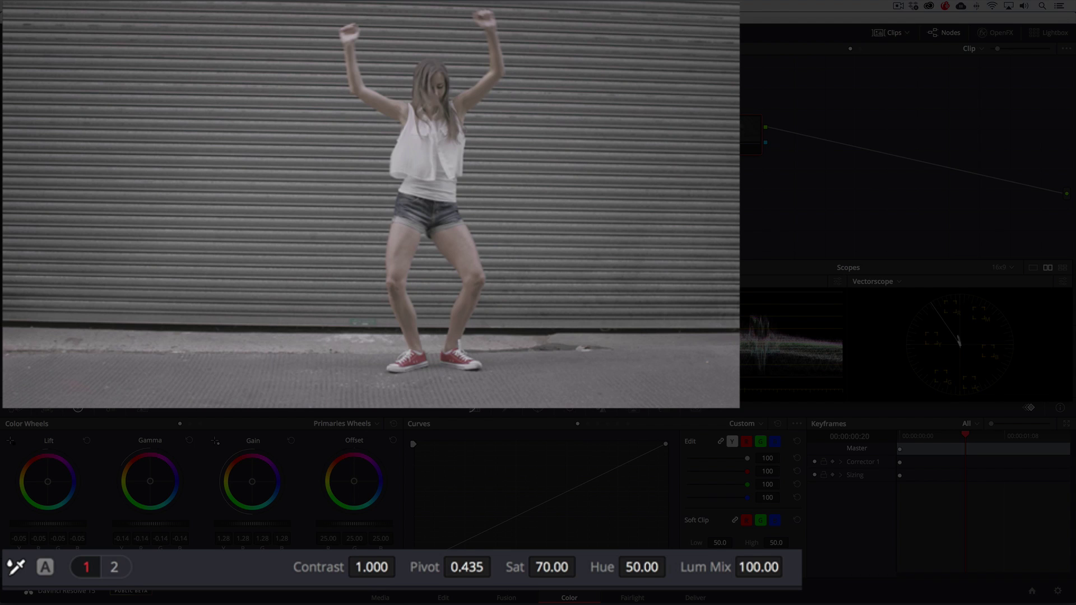
pyautogui.hotkey('shift', 'd')
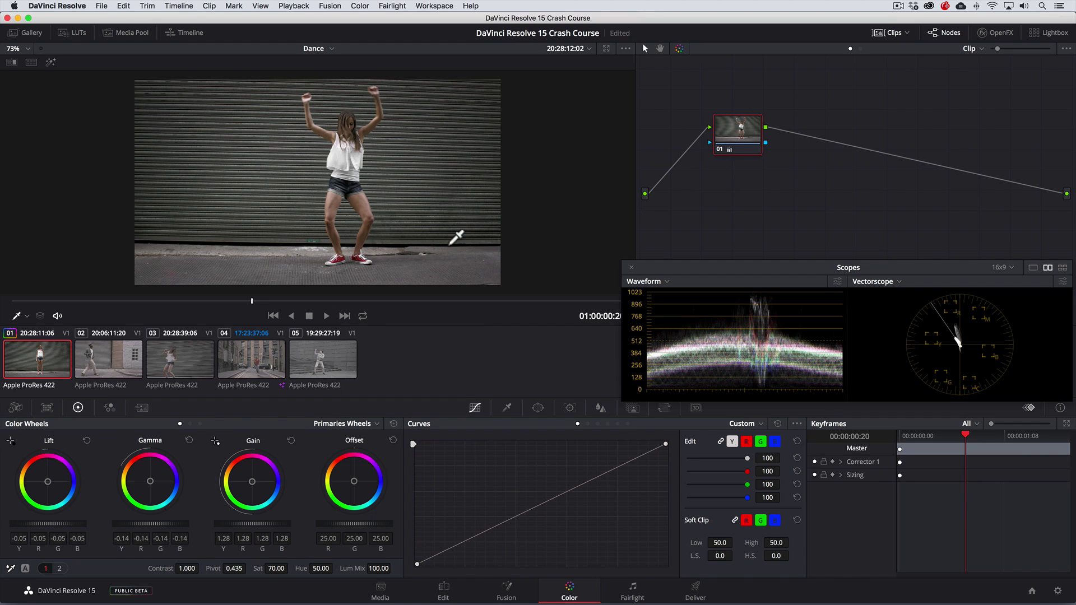
# Step: Load clip 02 and set Lift -0.05, Gamma -0.05 and Gain 1.20
pyautogui.click(124, 364)
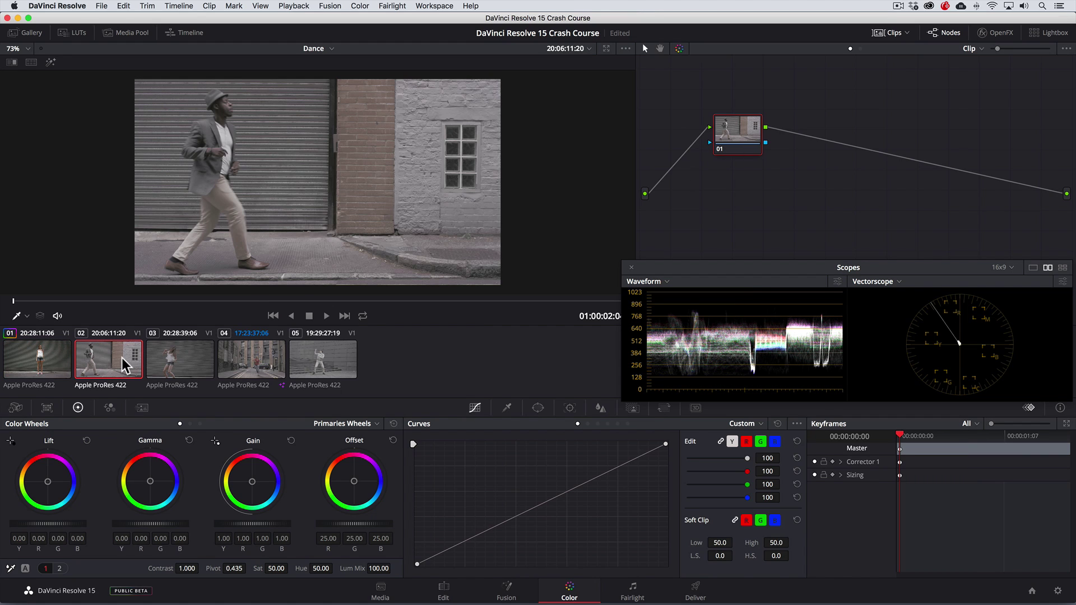
pyautogui.moveTo(77, 301); pyautogui.dragTo(432, 305)
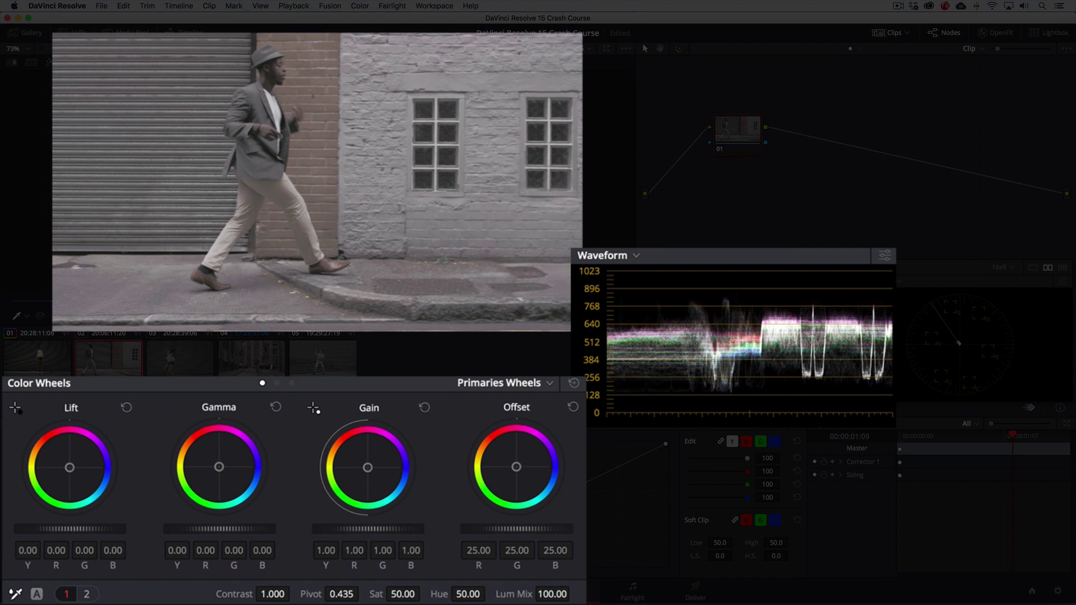
pyautogui.moveTo(121, 529); pyautogui.dragTo(110, 529)
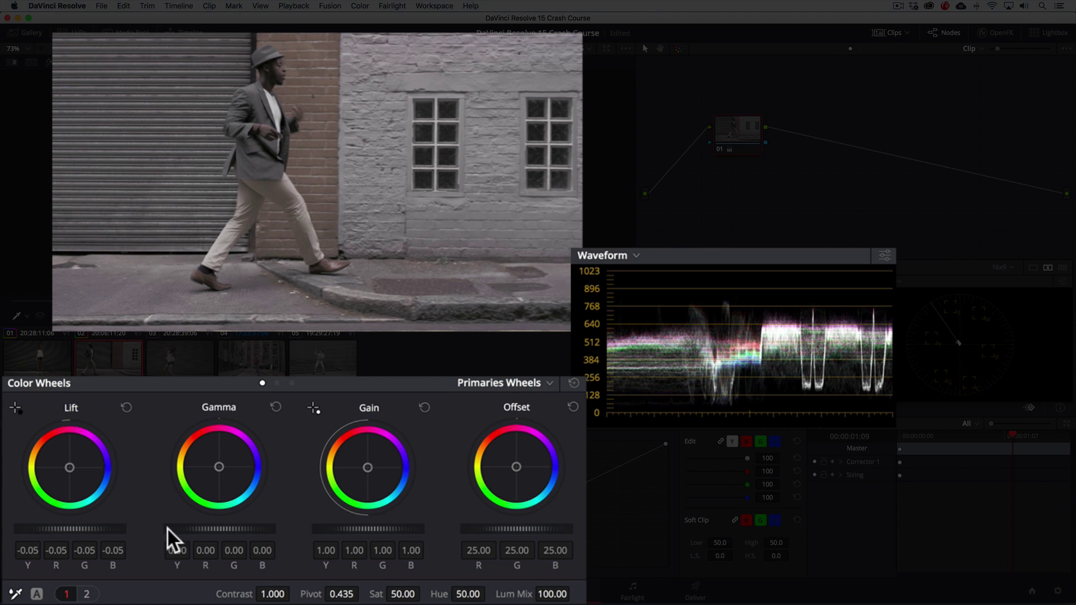
pyautogui.moveTo(328, 526); pyautogui.dragTo(362, 527)
pyautogui.moveTo(247, 527); pyautogui.dragTo(237, 526)
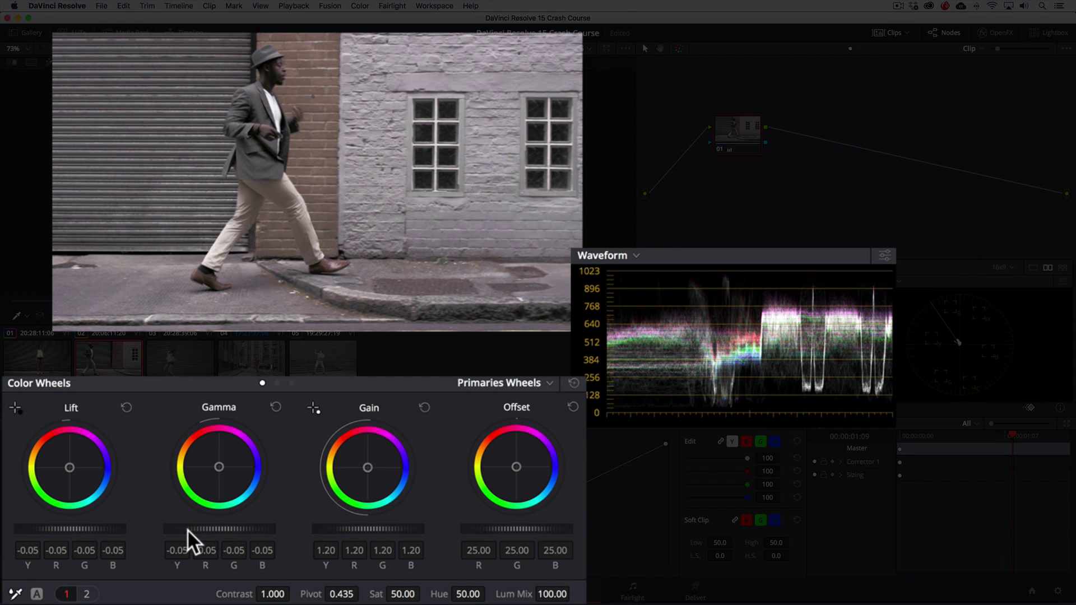
# Step: Neutralise the white balance from the white brick wall and raise saturation to 70
pyautogui.click(15, 593)
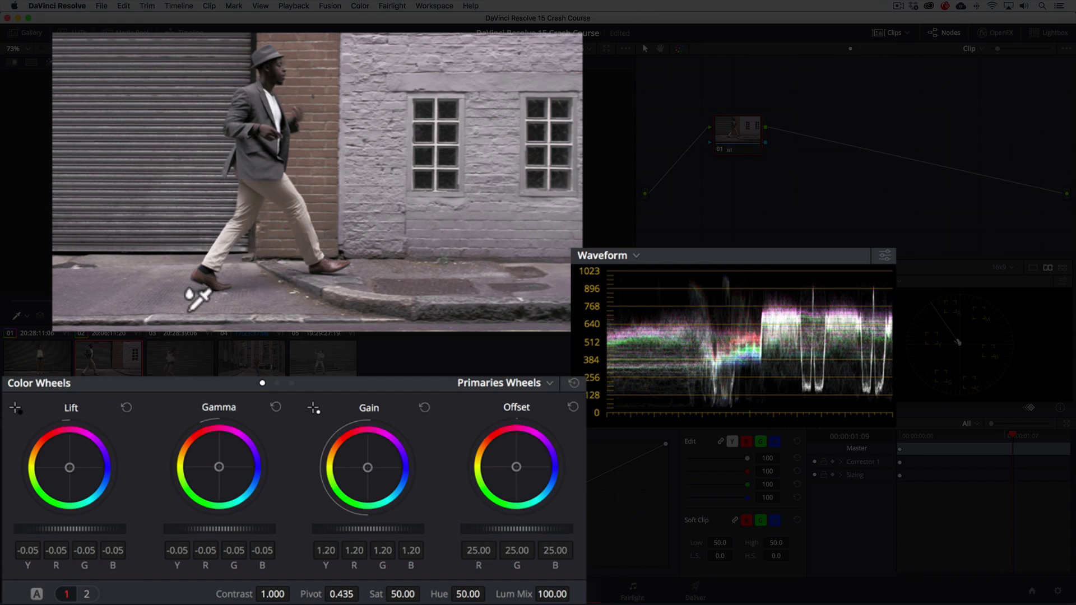
pyautogui.click(427, 82)
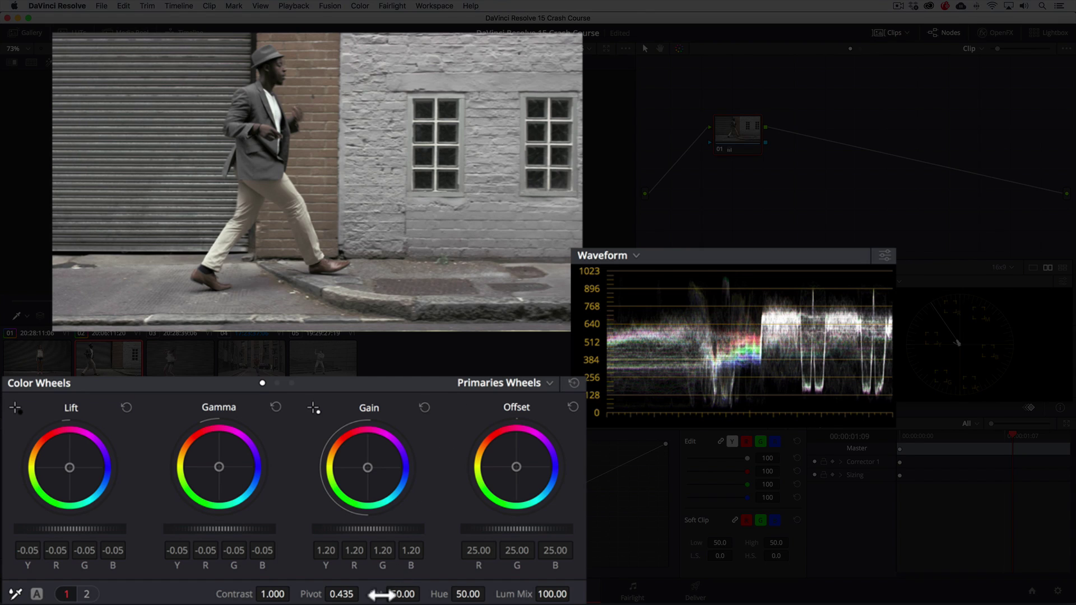
pyautogui.moveTo(383, 595); pyautogui.dragTo(424, 592)
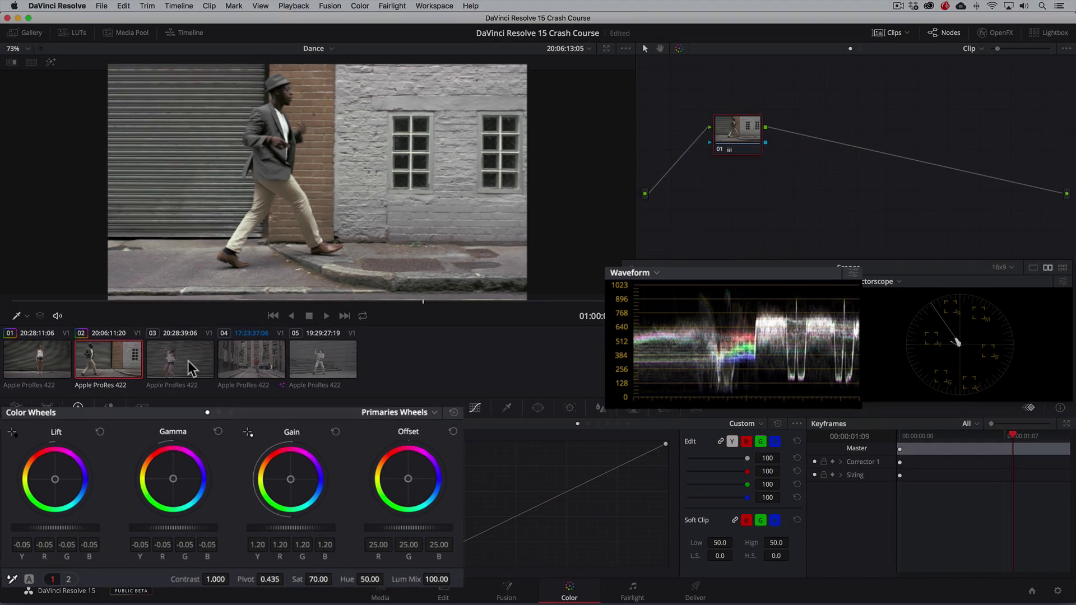
# Step: Review the third clip, the dancer, by playing and scrubbing back through it
pyautogui.click(191, 367)
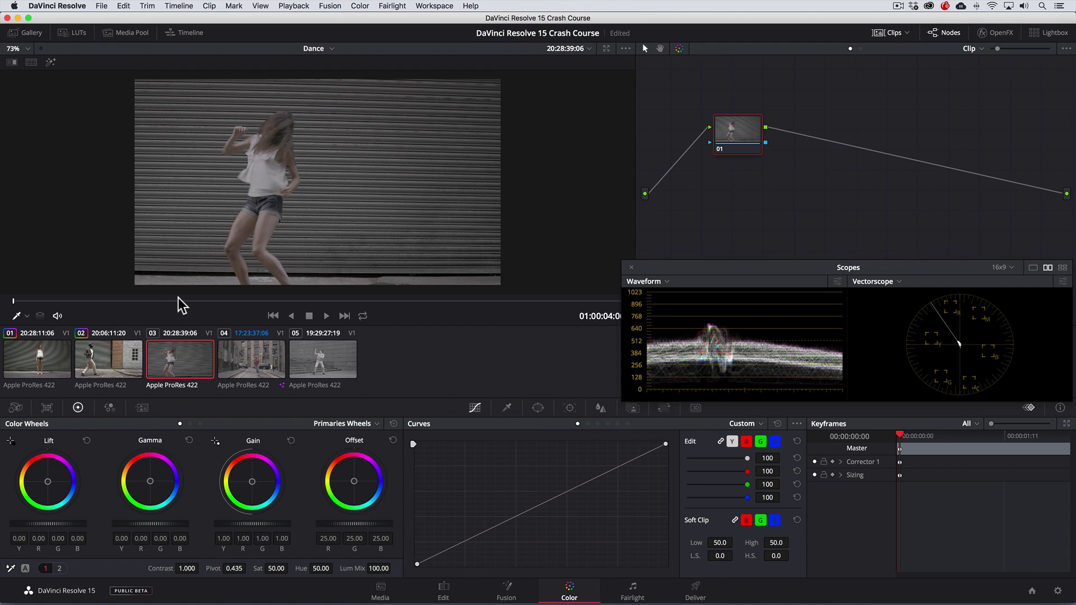
pyautogui.press('space')
pyautogui.moveTo(386, 303); pyautogui.dragTo(312, 301)
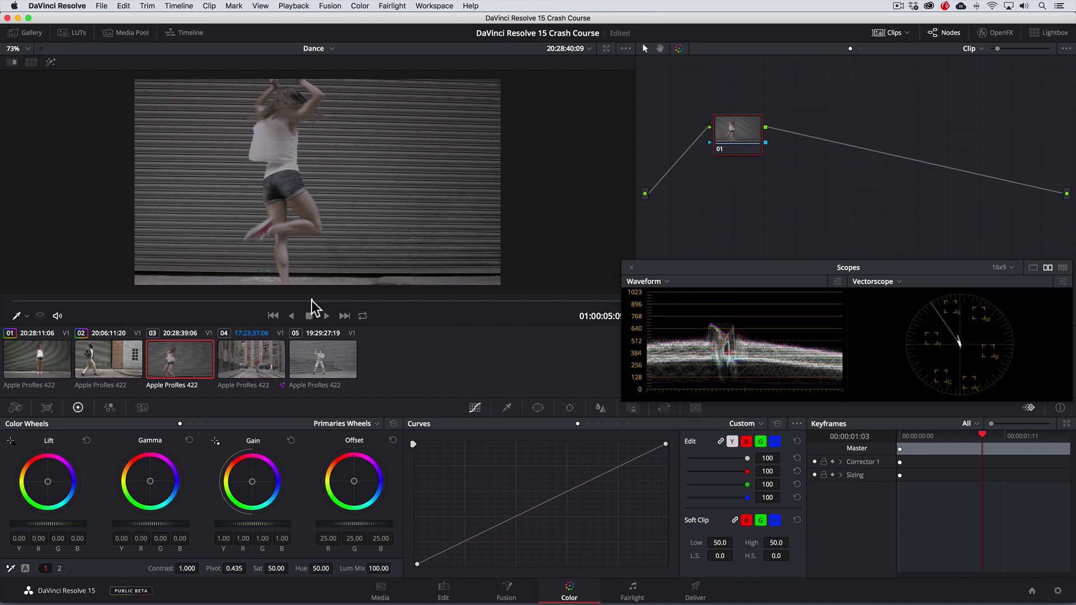
# Step: Return to clip 01 and grab its grade as still 1.1.1 in the Gallery
pyautogui.click(37, 358)
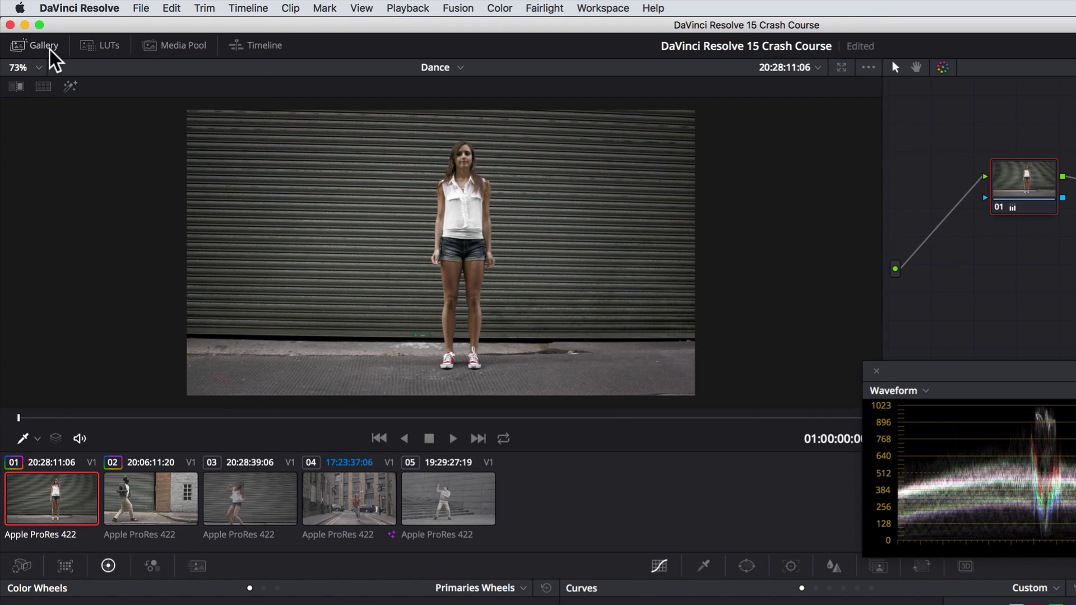
pyautogui.click(36, 36)
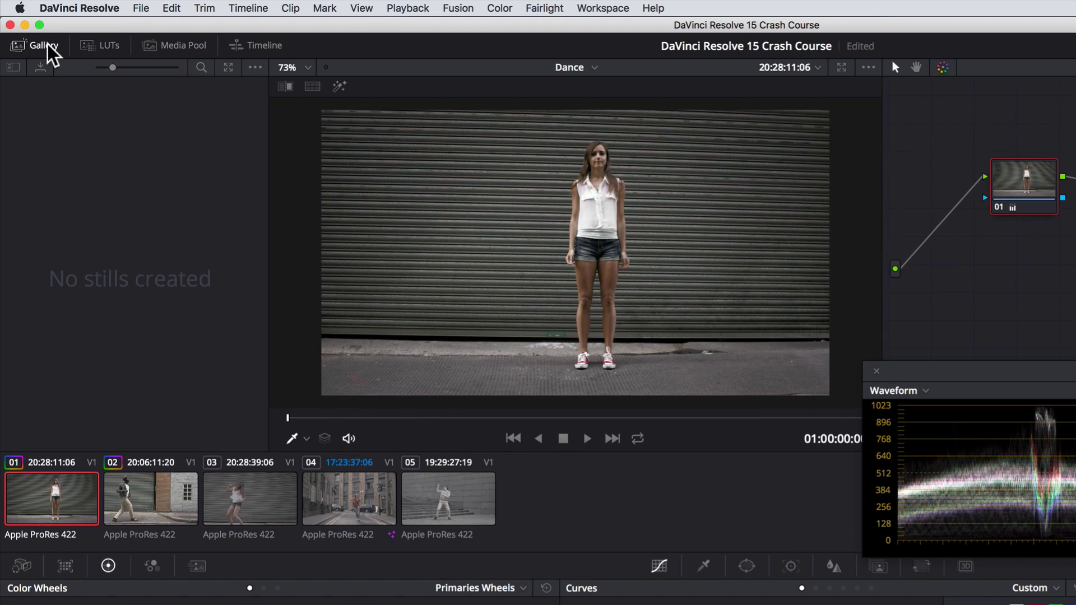
pyautogui.rightClick(443, 189)
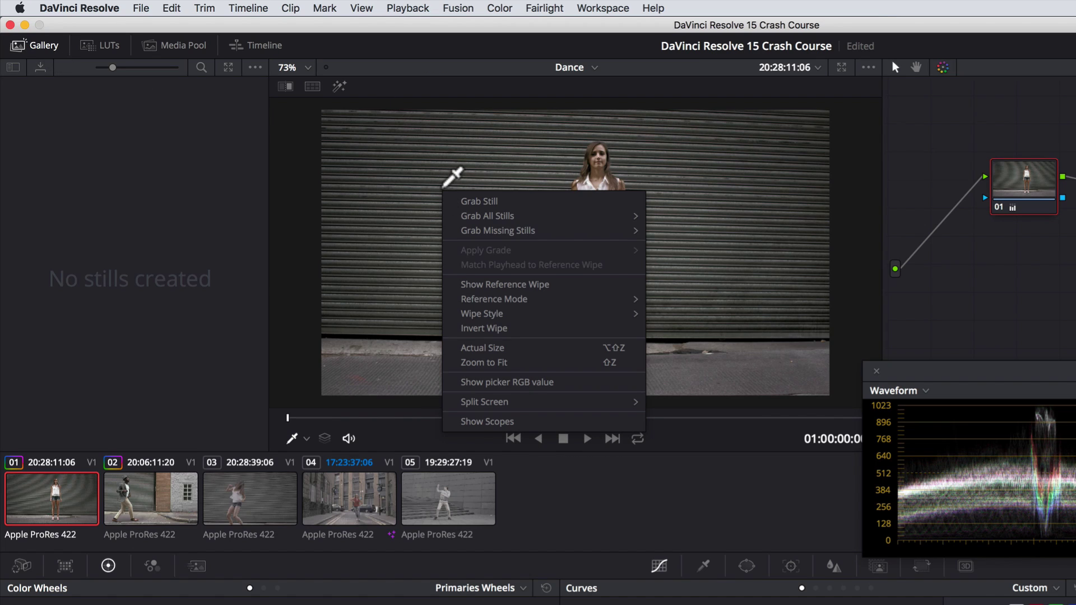
pyautogui.click(460, 201)
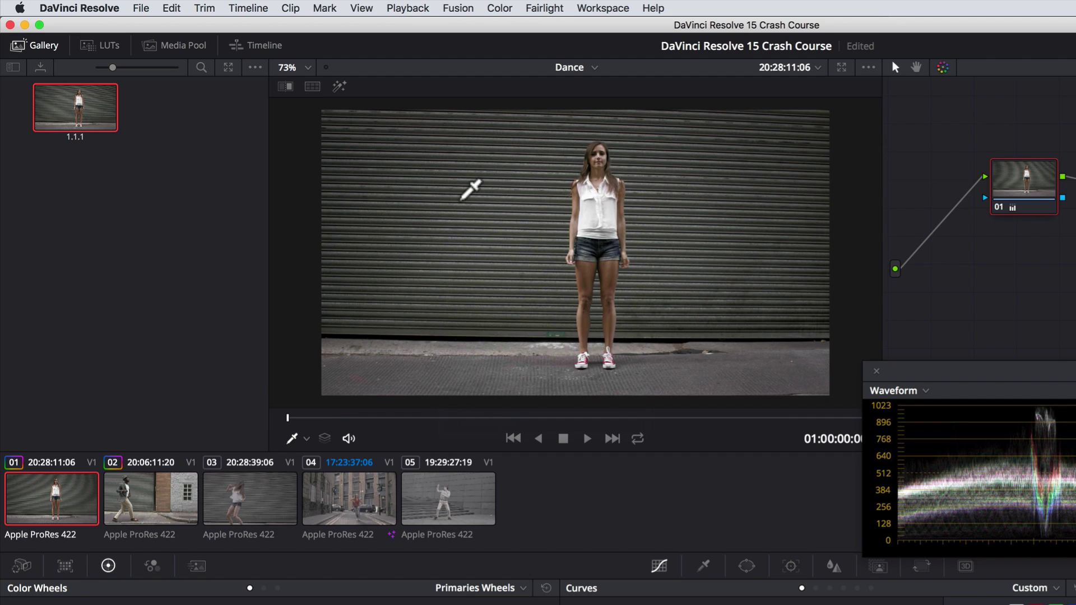
# Step: Apply still 1.1.1's grade to the third dance clip and scrub through to check the match
pyautogui.click(259, 497)
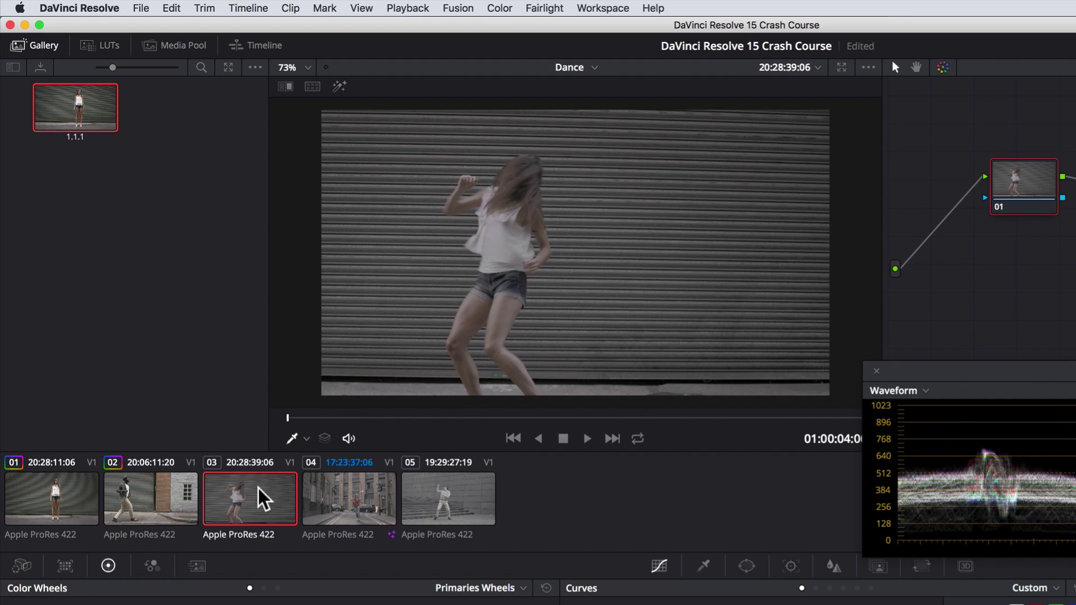
pyautogui.click(552, 417)
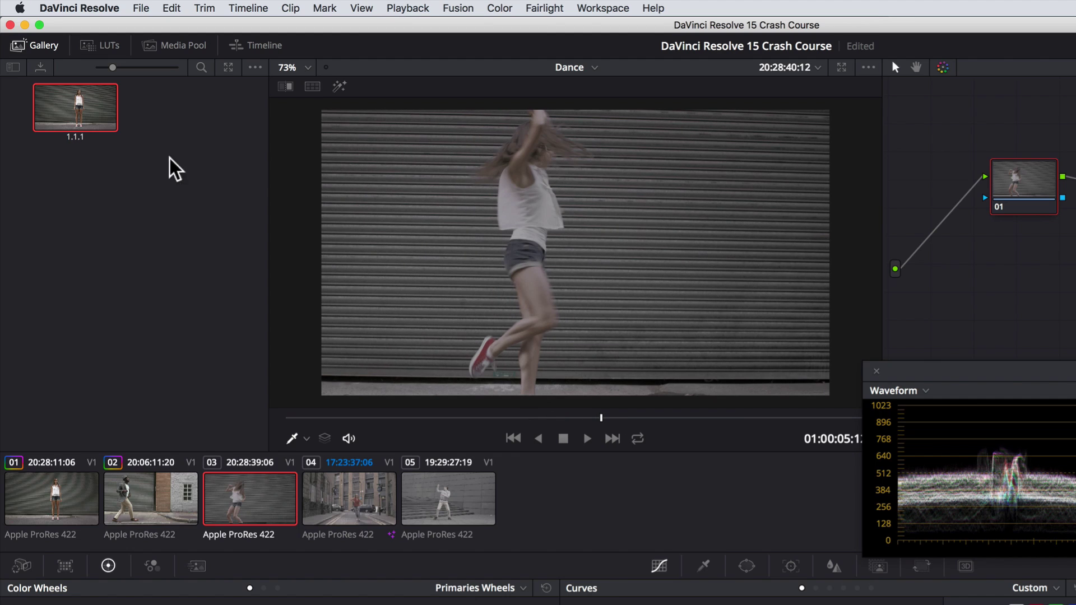
pyautogui.rightClick(84, 114)
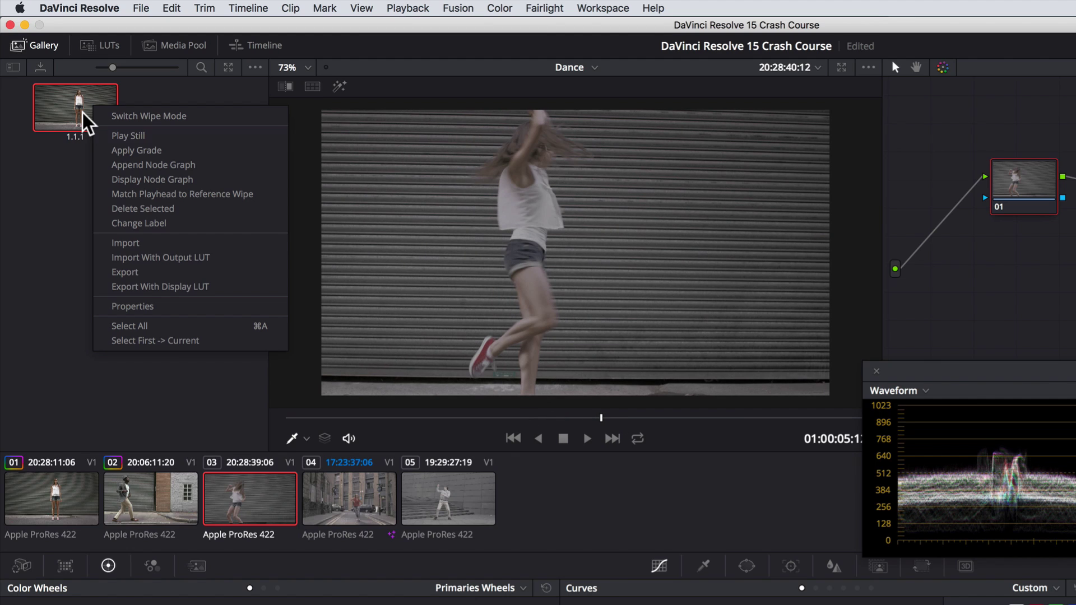
pyautogui.click(134, 150)
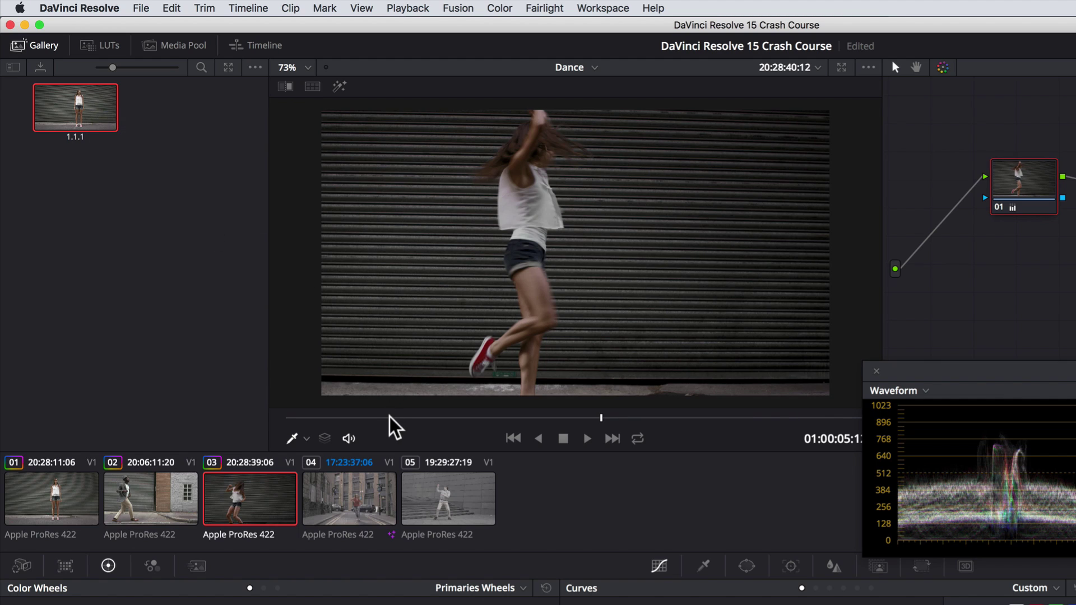
pyautogui.click(486, 417)
pyautogui.moveTo(497, 418); pyautogui.dragTo(401, 418)
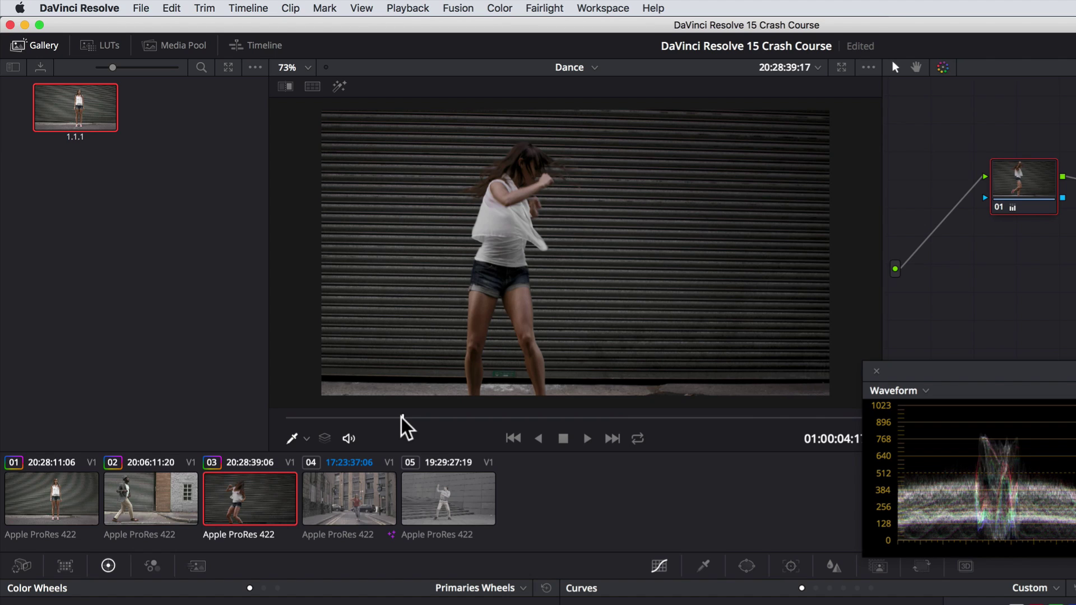
# Step: Turn on split screen in Selected Clips mode, comparing the third clip against clip 01
pyautogui.click(311, 87)
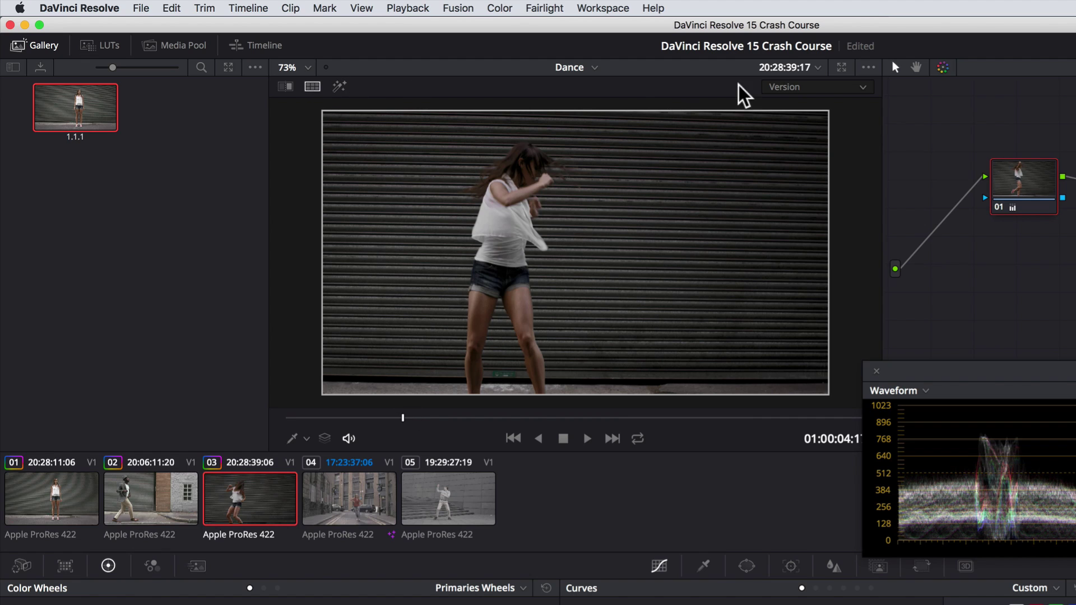
pyautogui.click(863, 90)
pyautogui.click(837, 163)
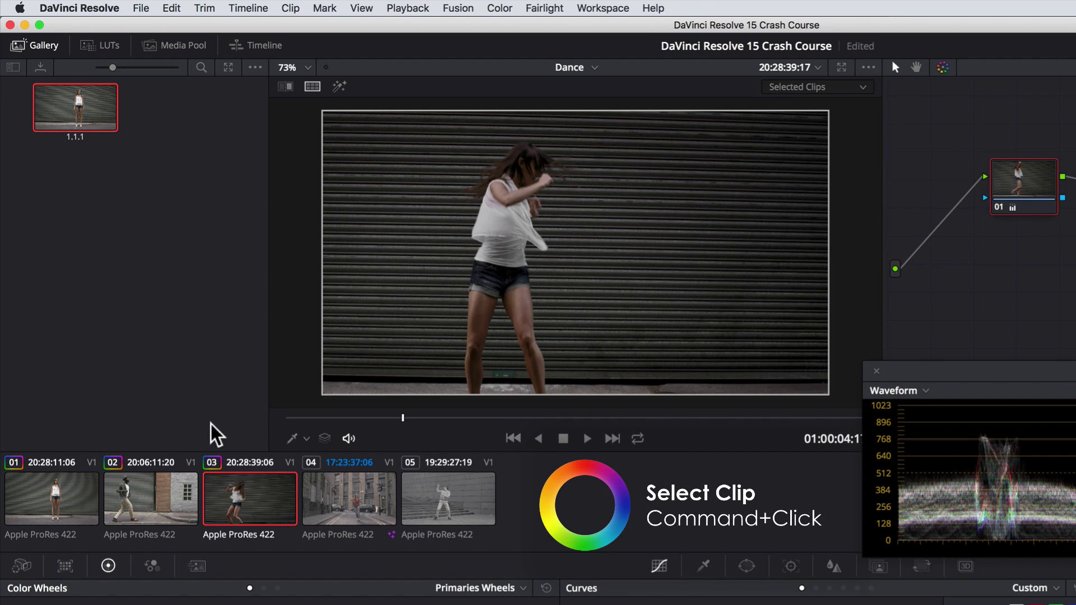
pyautogui.keyDown('super'); pyautogui.click(60, 508); pyautogui.keyUp('super')
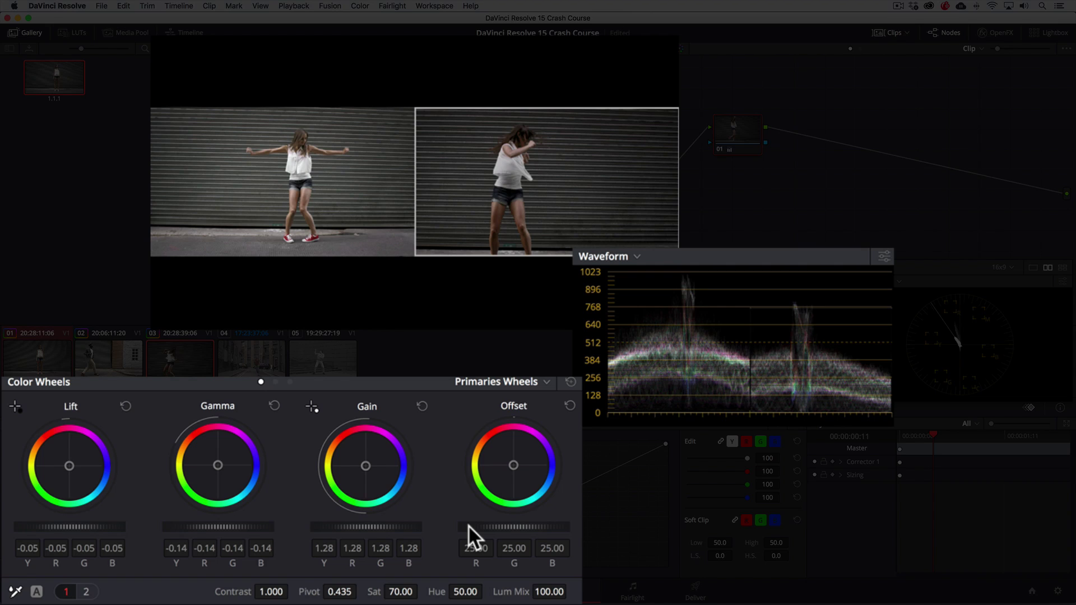
# Step: Raise the Offset to brighten the clip and warm its colour temperature
pyautogui.moveTo(468, 525); pyautogui.dragTo(567, 526)
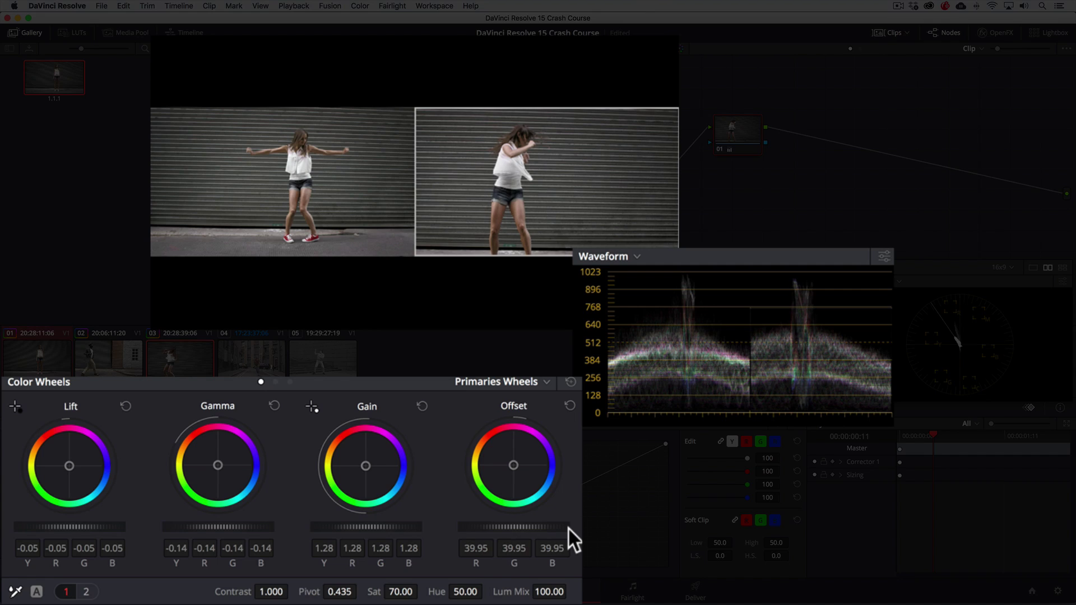
pyautogui.click(86, 591)
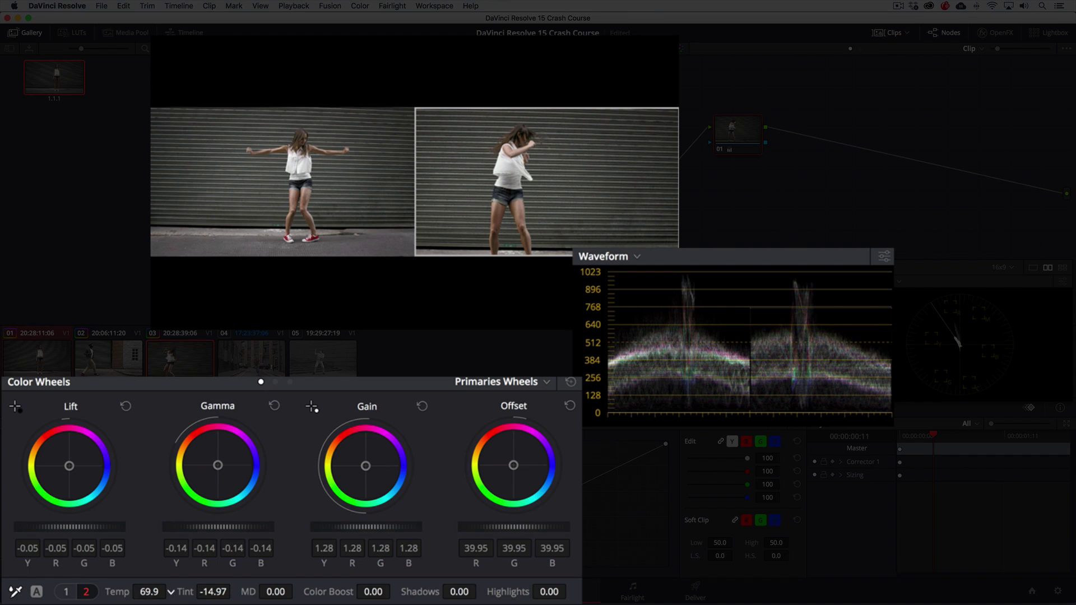
pyautogui.moveTo(150, 595); pyautogui.dragTo(155, 597)
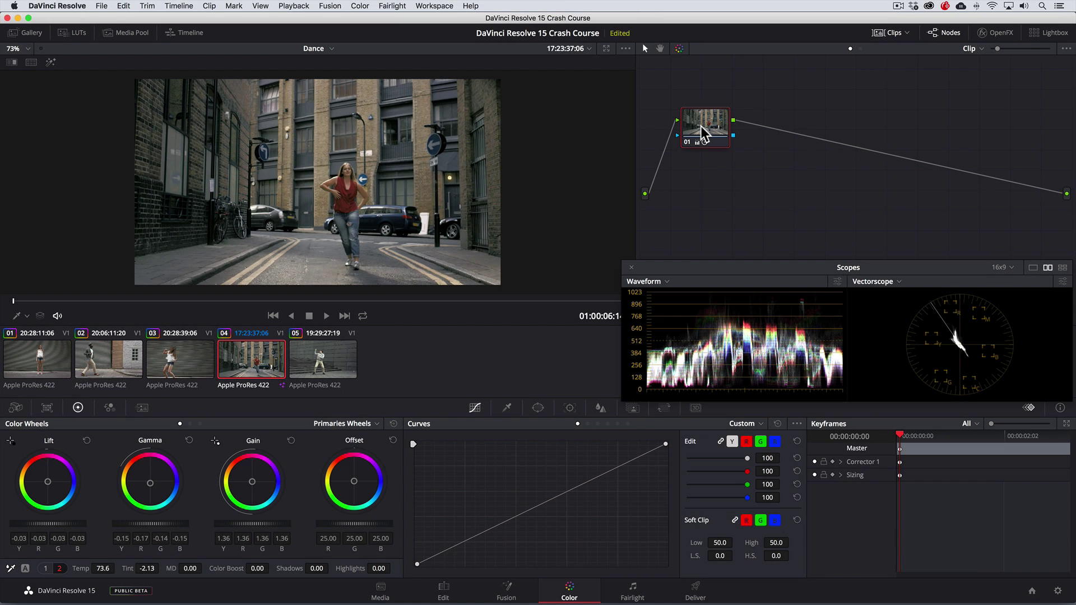
# Step: Add serial node 02 and place three points on its Hue vs Hue curve
pyautogui.rightClick(704, 134)
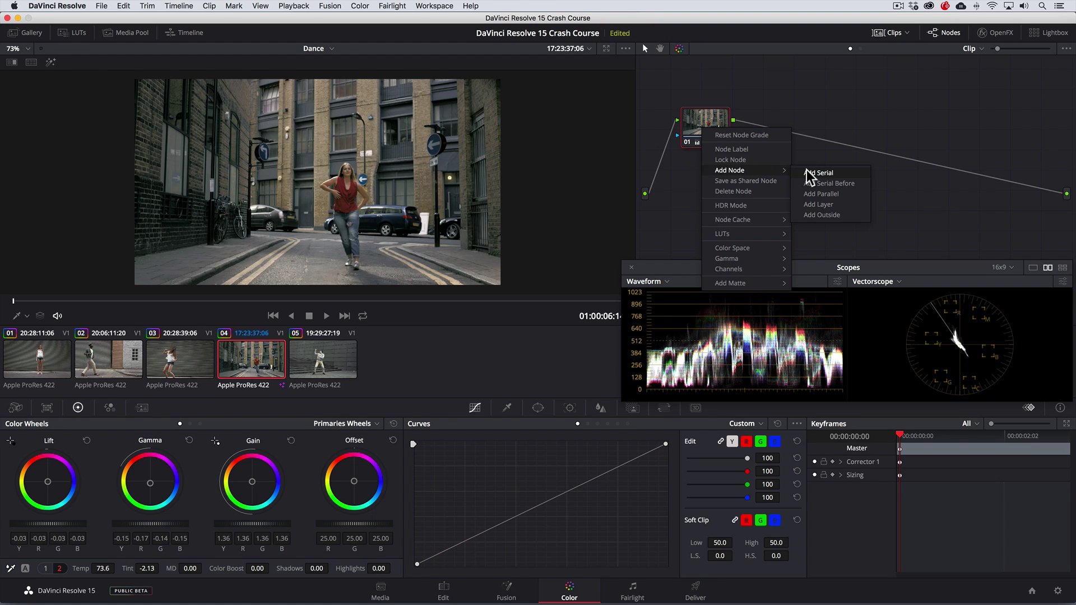
pyautogui.click(807, 173)
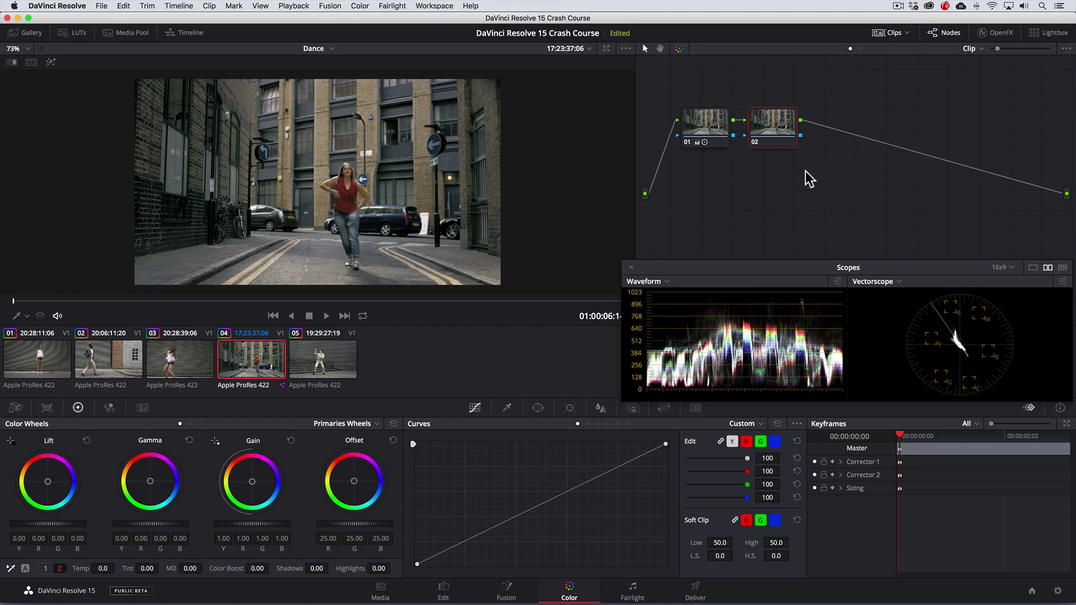
pyautogui.click(578, 424)
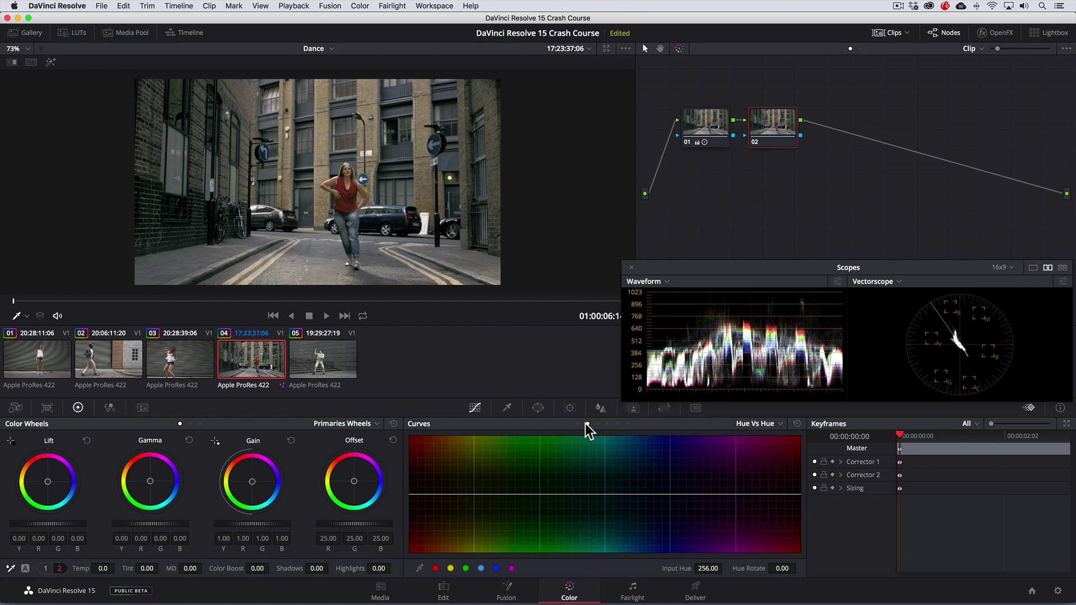
pyautogui.click(389, 474)
pyautogui.click(337, 473)
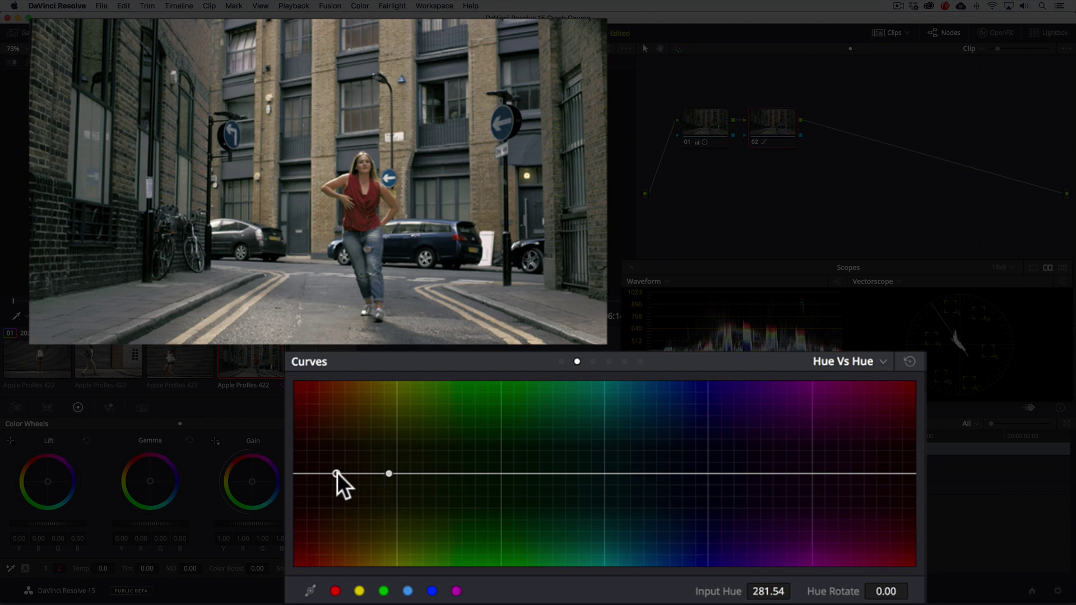
pyautogui.click(357, 473)
# Step: Lift the middle point to rotate hue 294.55 by 9.64, then toggle node 02 to compare
pyautogui.moveTo(357, 472); pyautogui.dragTo(360, 468)
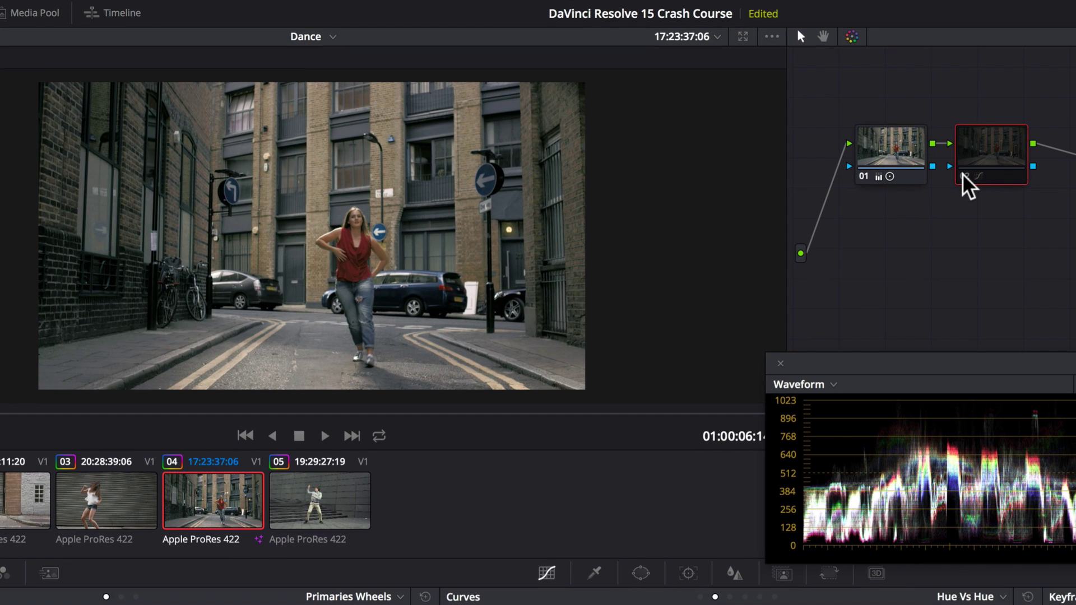
pyautogui.hotkey('ctrl', 'd')
pyautogui.hotkey('ctrl', 'd')
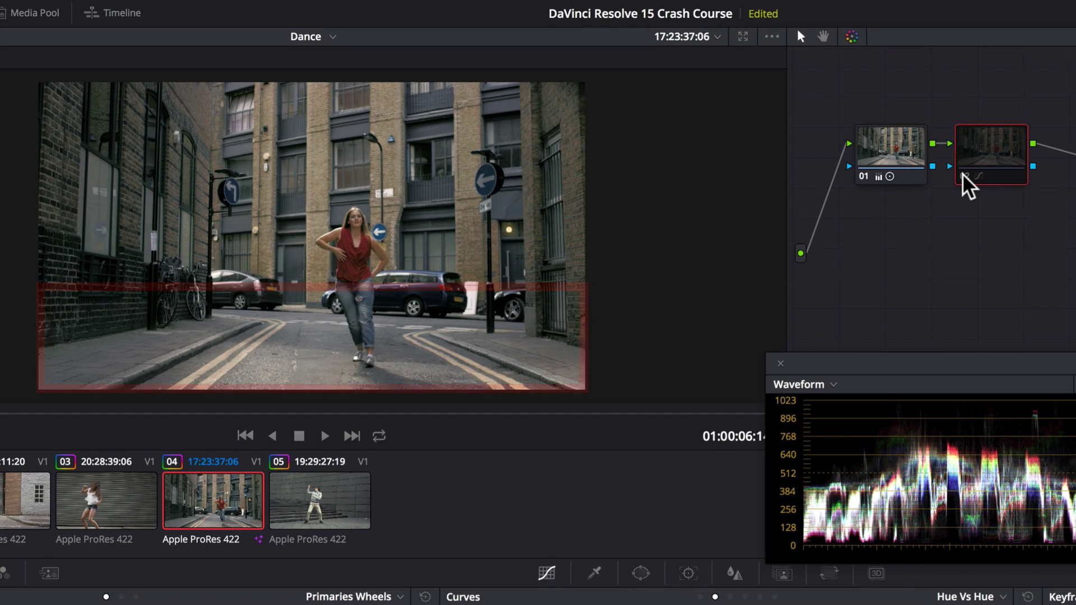
pyautogui.hotkey('ctrl', 'd')
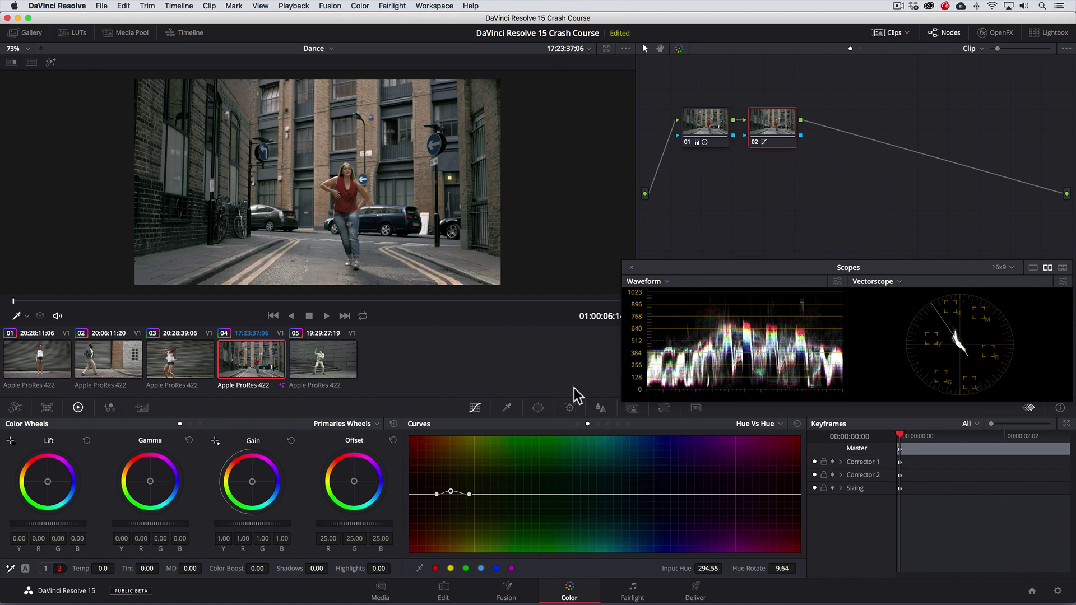
# Step: Draw a closed curve window around the dancer and central buildings on node 02
pyautogui.click(538, 407)
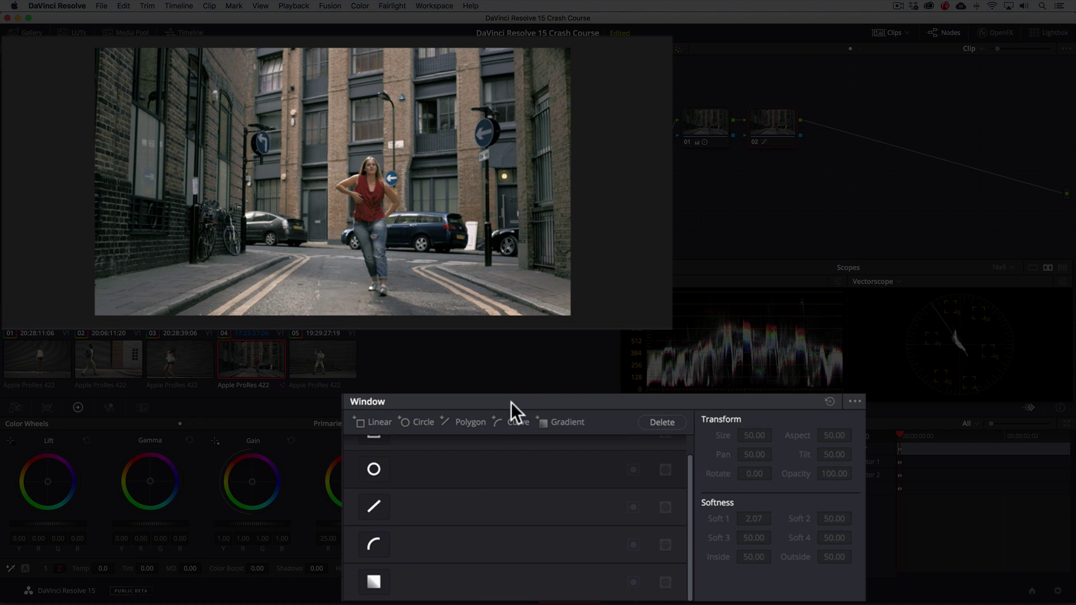
pyautogui.click(371, 546)
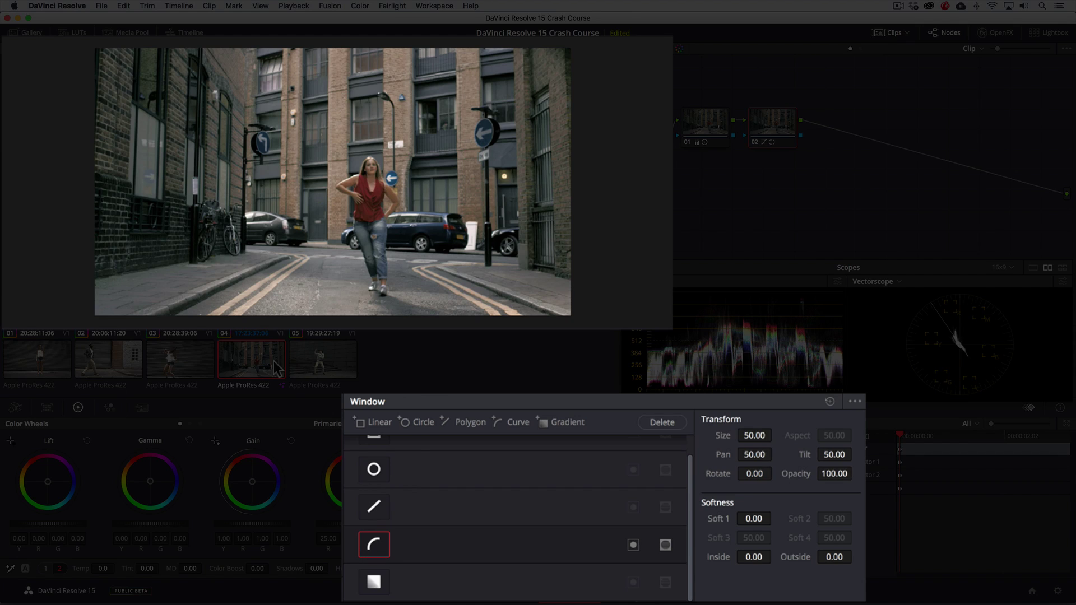
pyautogui.click(245, 39)
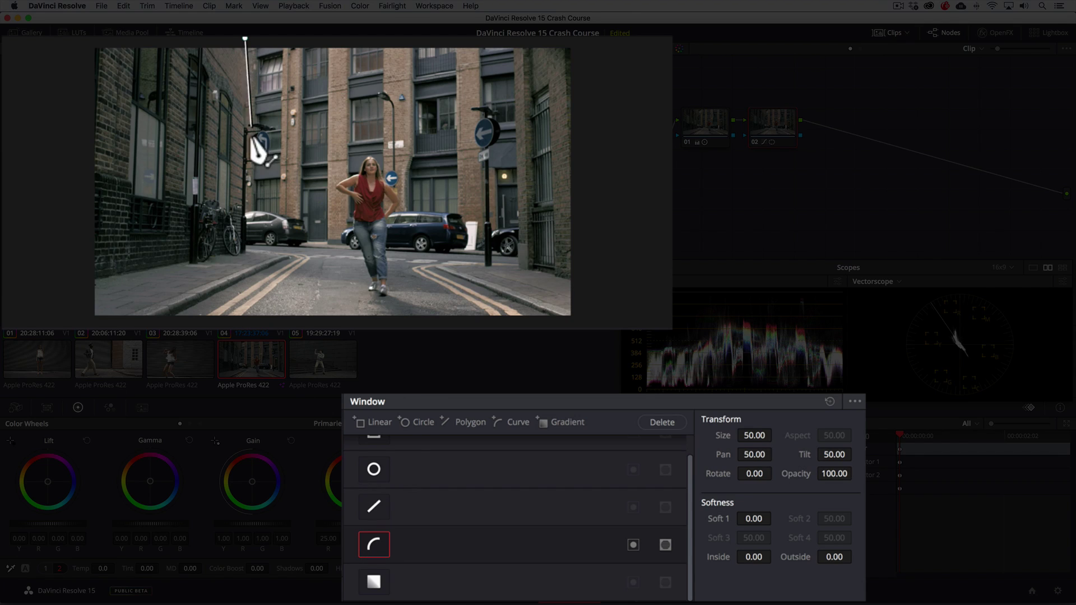
pyautogui.click(247, 242)
pyautogui.click(517, 257)
pyautogui.click(516, 41)
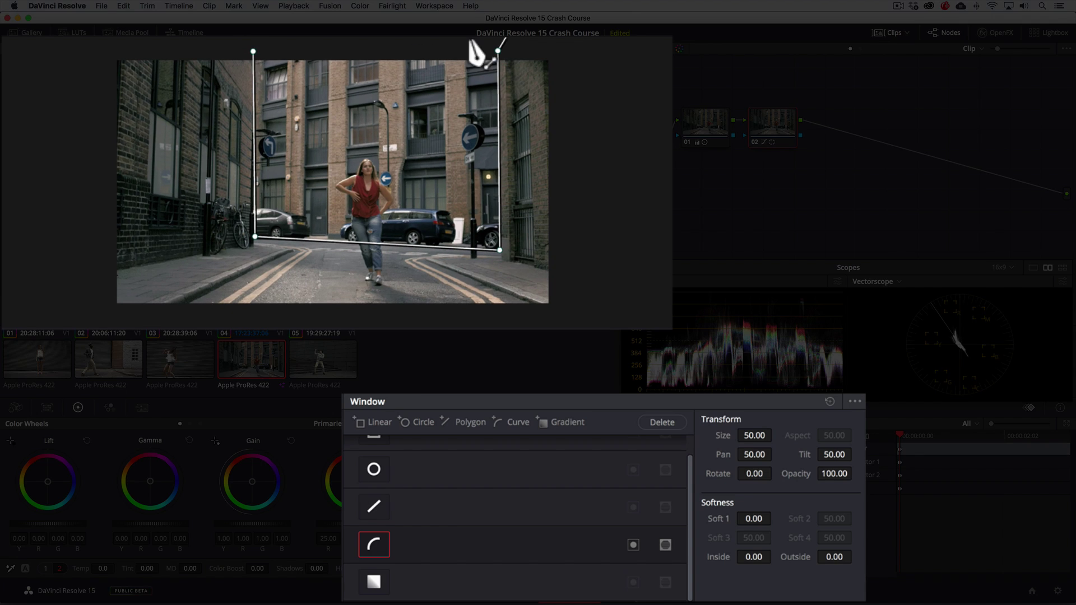
pyautogui.click(245, 39)
pyautogui.moveTo(498, 51); pyautogui.dragTo(498, 41)
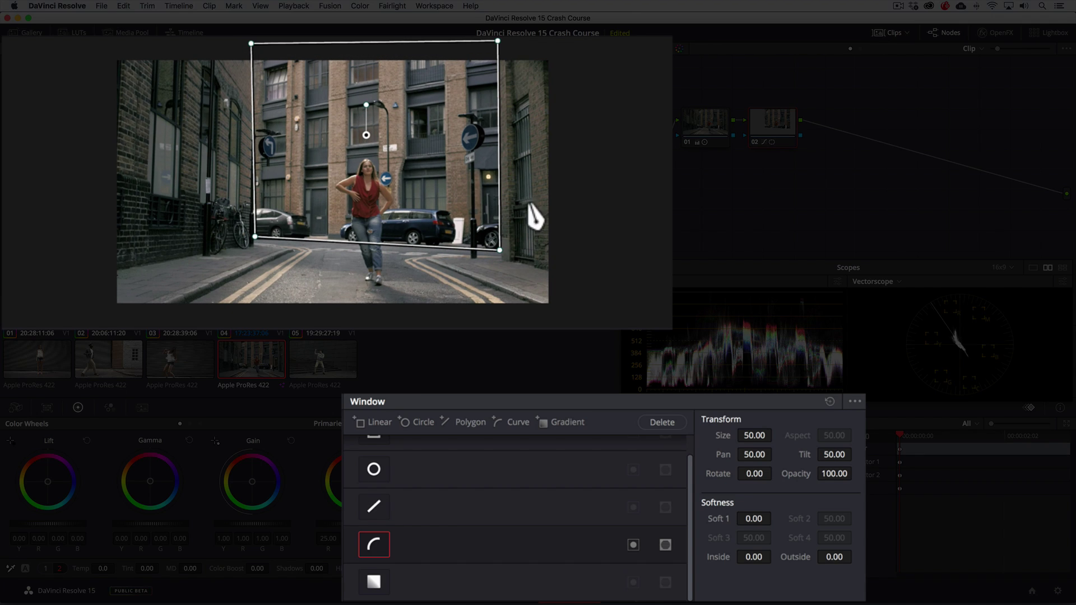
# Step: Soften the window edge to Soft 1 0.62 and play the clip on loop to check
pyautogui.moveTo(754, 519); pyautogui.dragTo(855, 556)
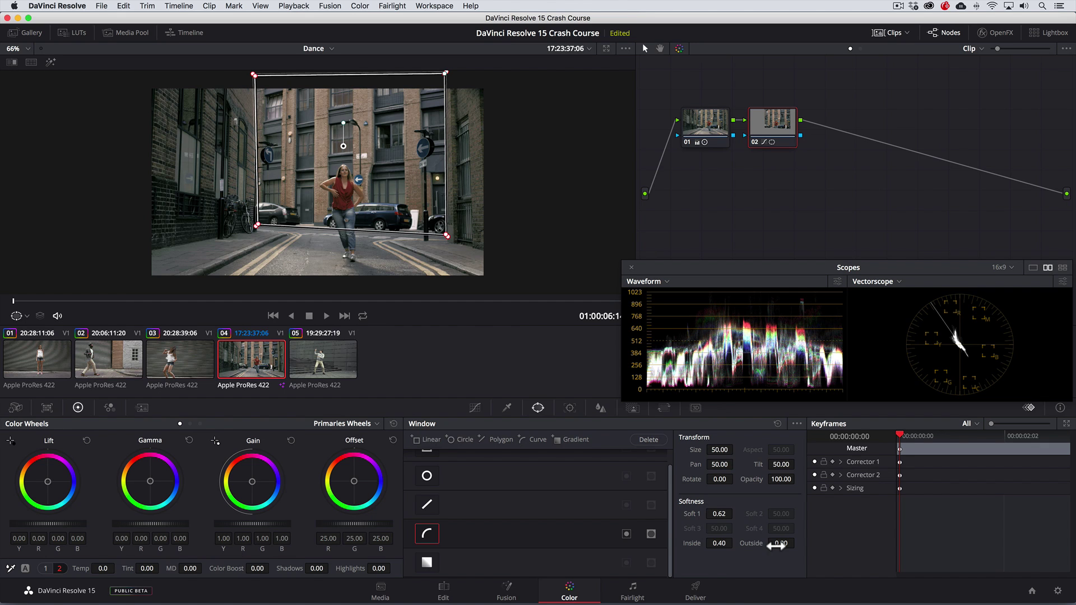
pyautogui.click(363, 316)
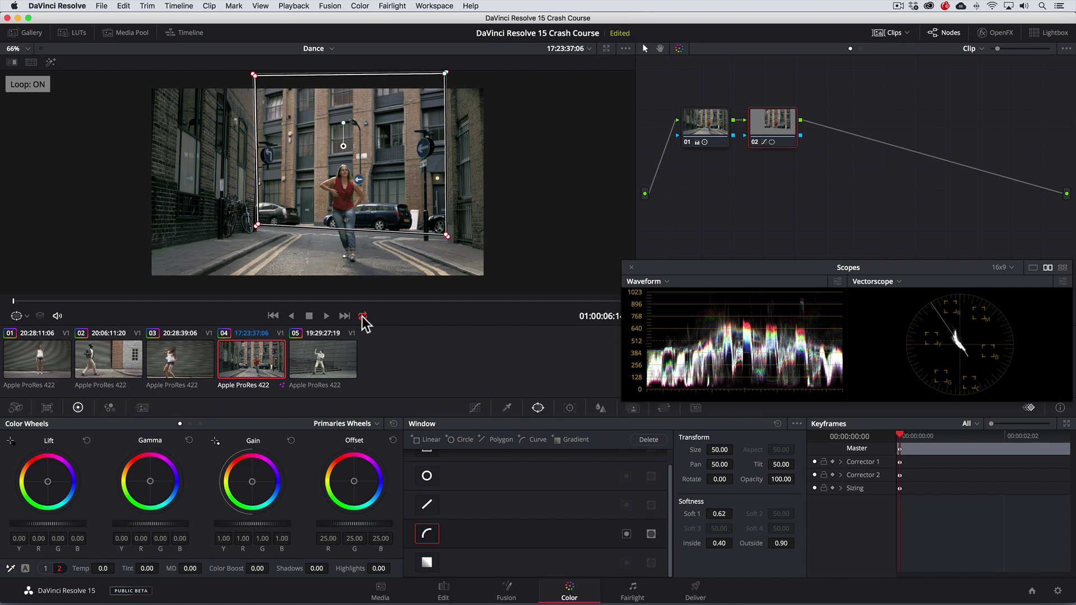
pyautogui.click(327, 316)
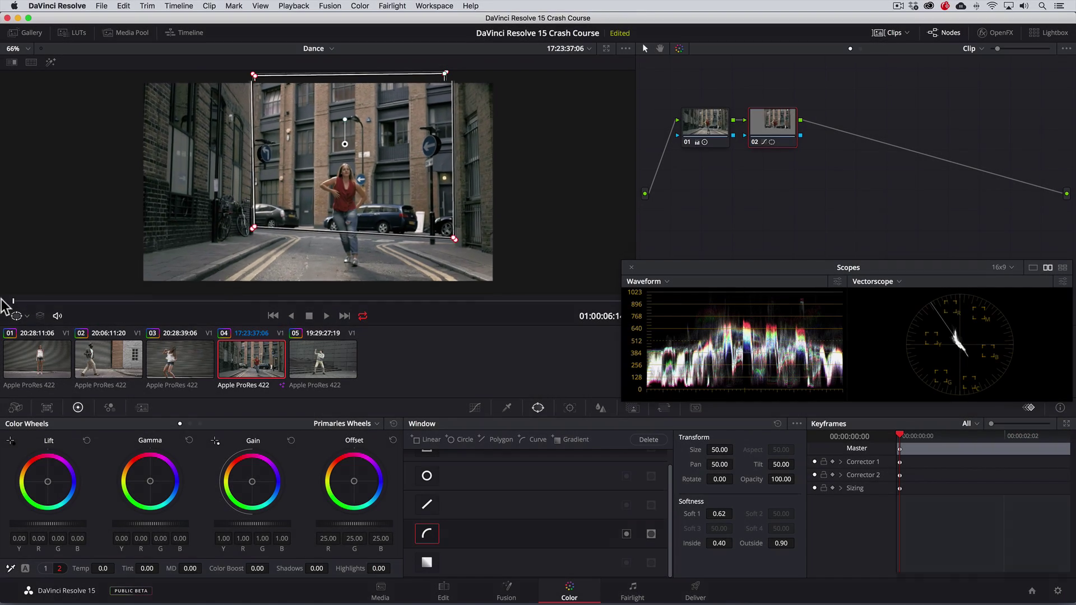
# Step: Track the curve window forward across the whole alley clip, then turn looped playback off
pyautogui.click(570, 408)
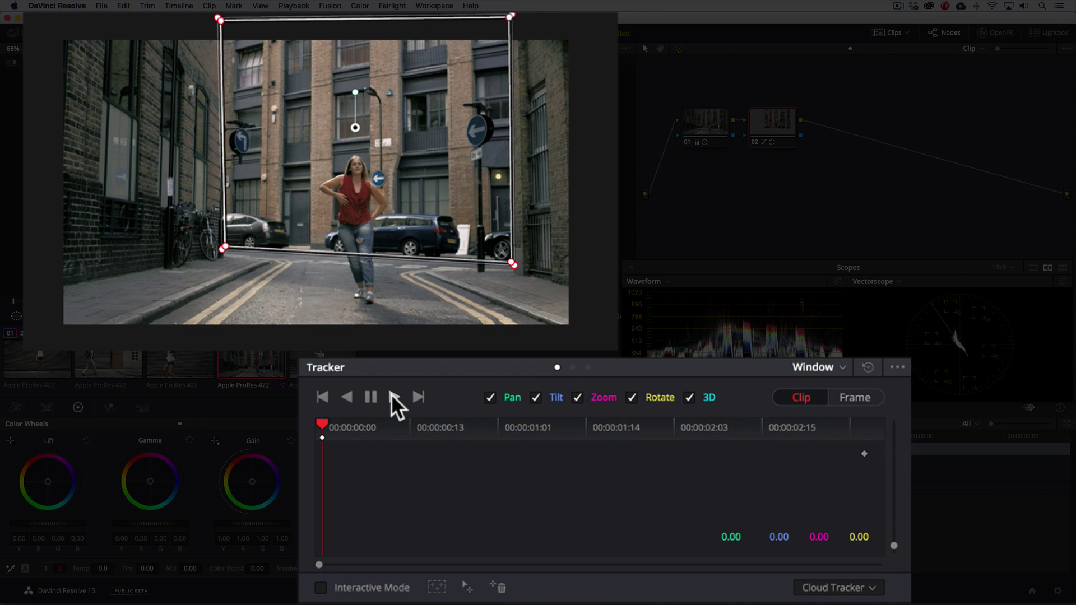
pyautogui.click(392, 396)
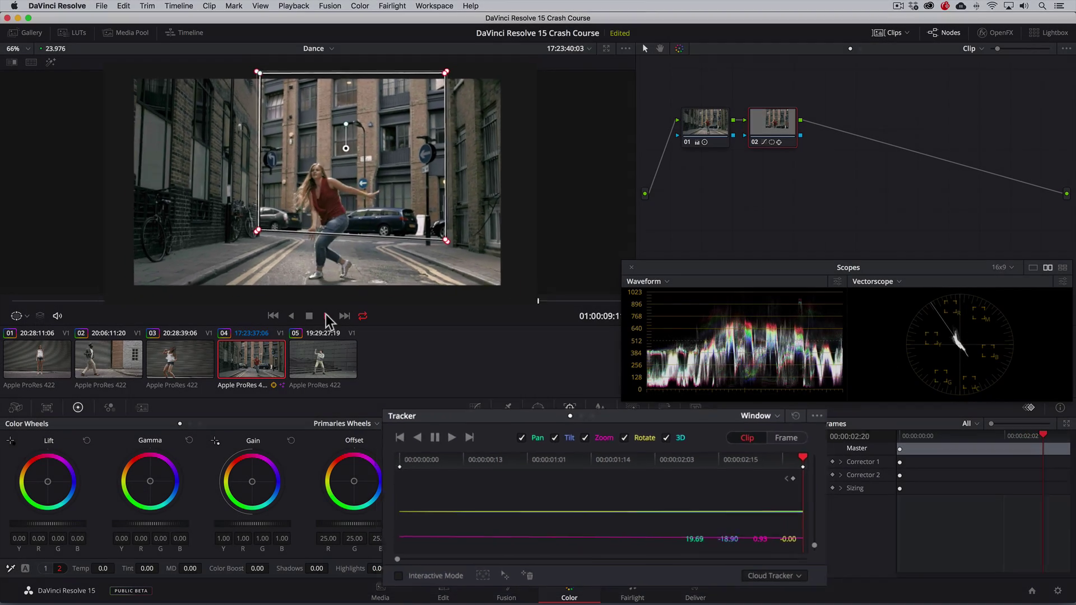
pyautogui.click(308, 315)
pyautogui.click(363, 316)
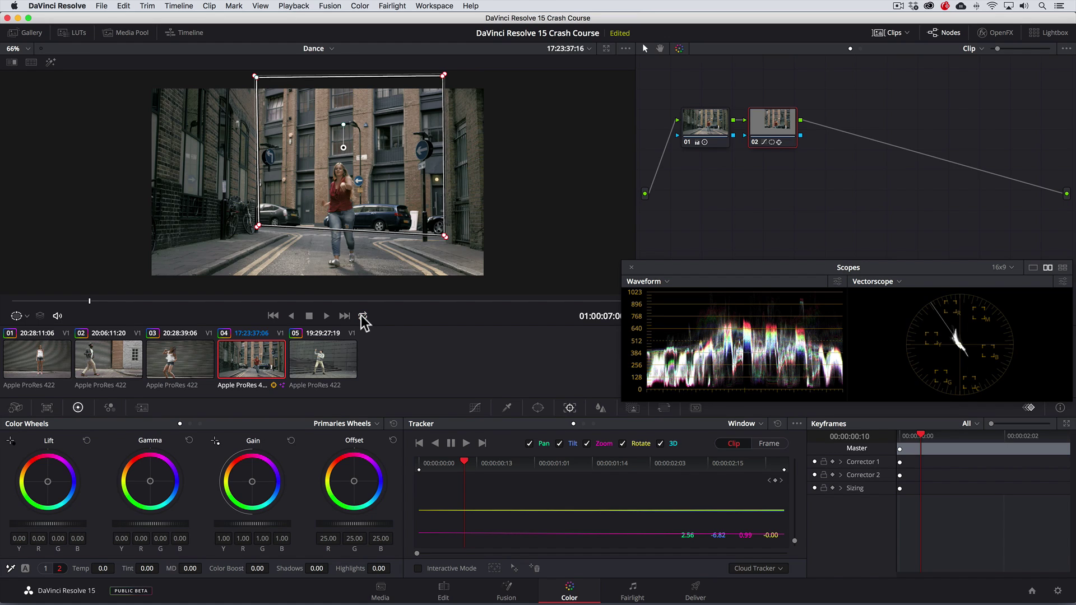
pyautogui.click(475, 408)
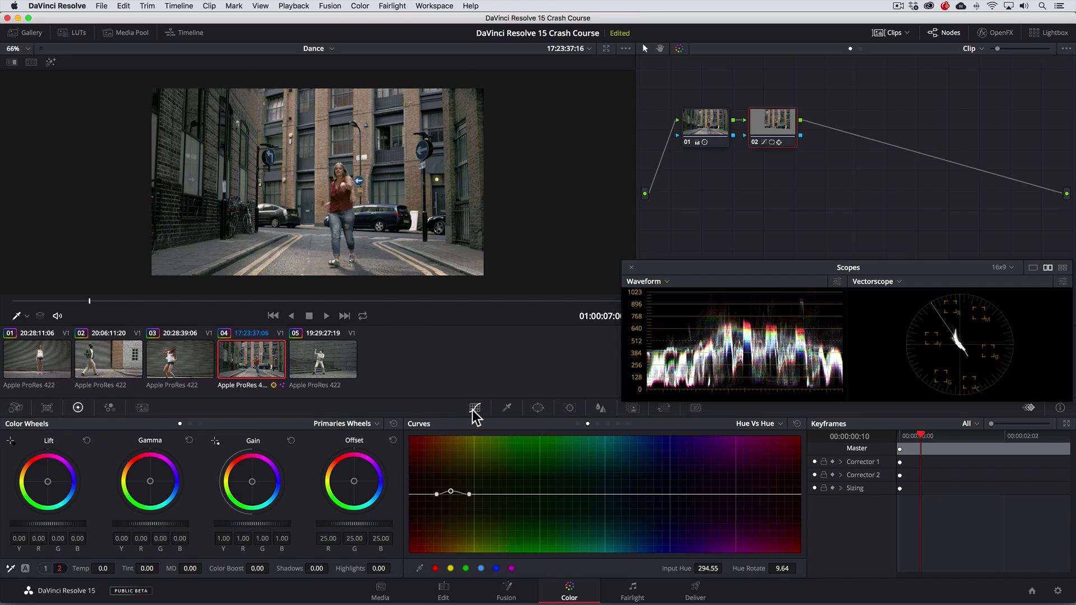
# Step: Select the shutter-wall clip, scrub to a frame showing the shoes, and add serial node 02
pyautogui.click(48, 358)
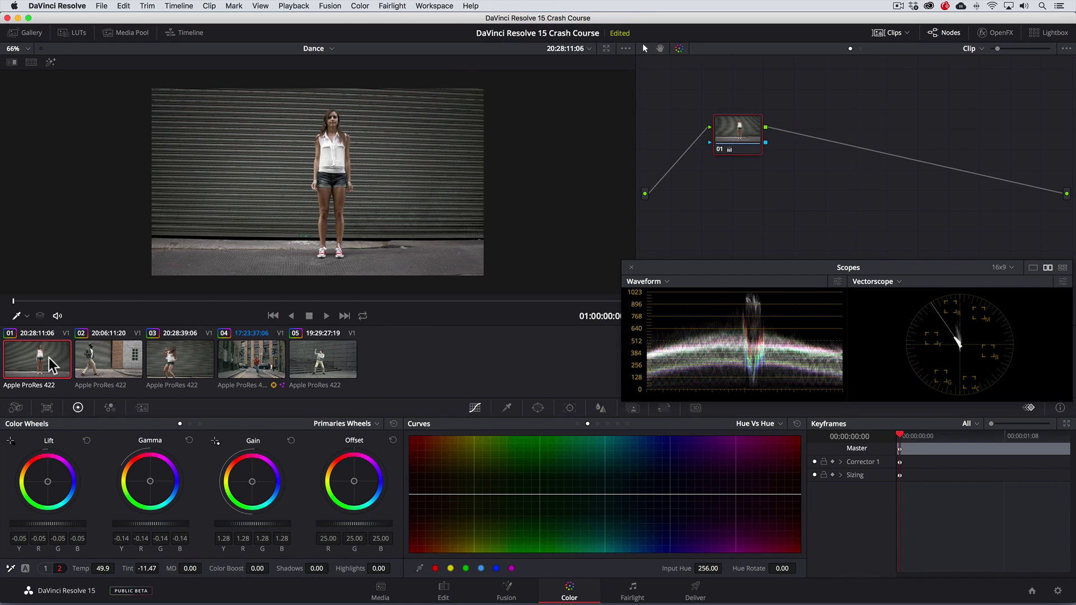
pyautogui.moveTo(61, 309); pyautogui.dragTo(157, 307)
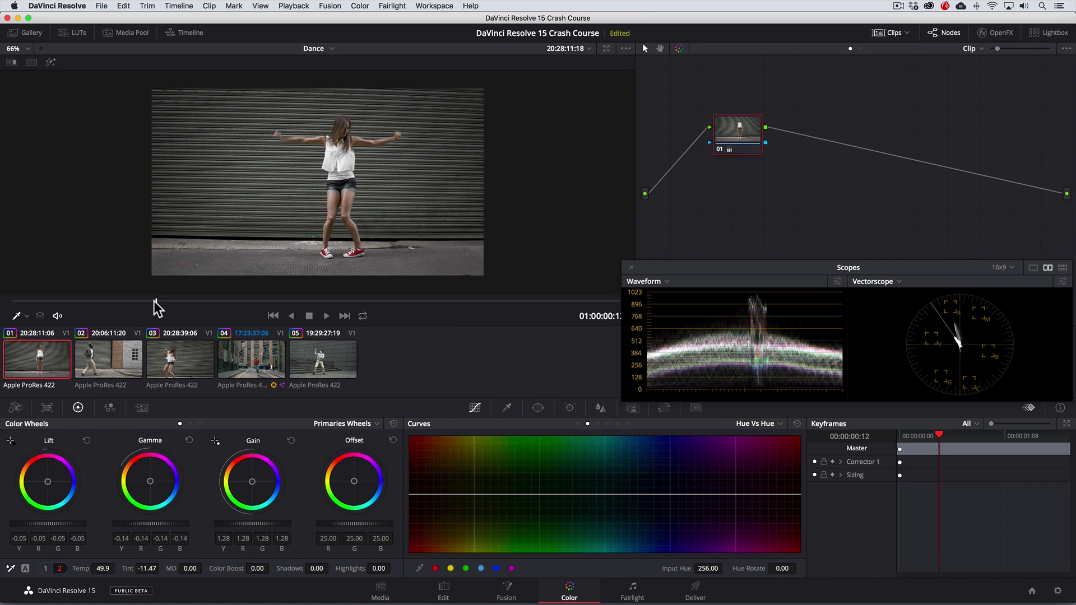
pyautogui.rightClick(749, 137)
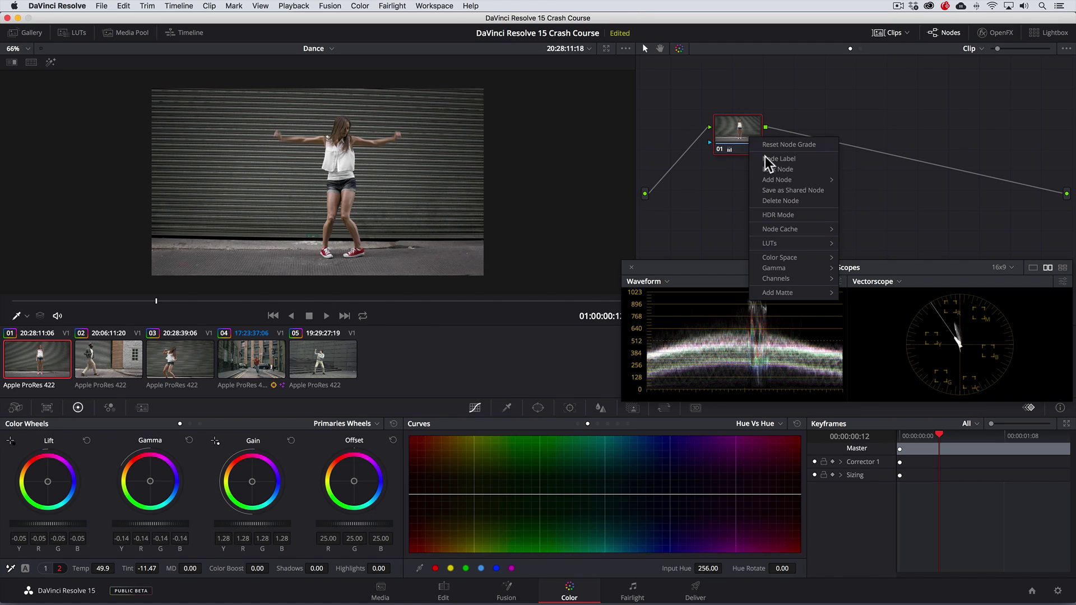
pyautogui.moveTo(804, 178)
pyautogui.click(860, 180)
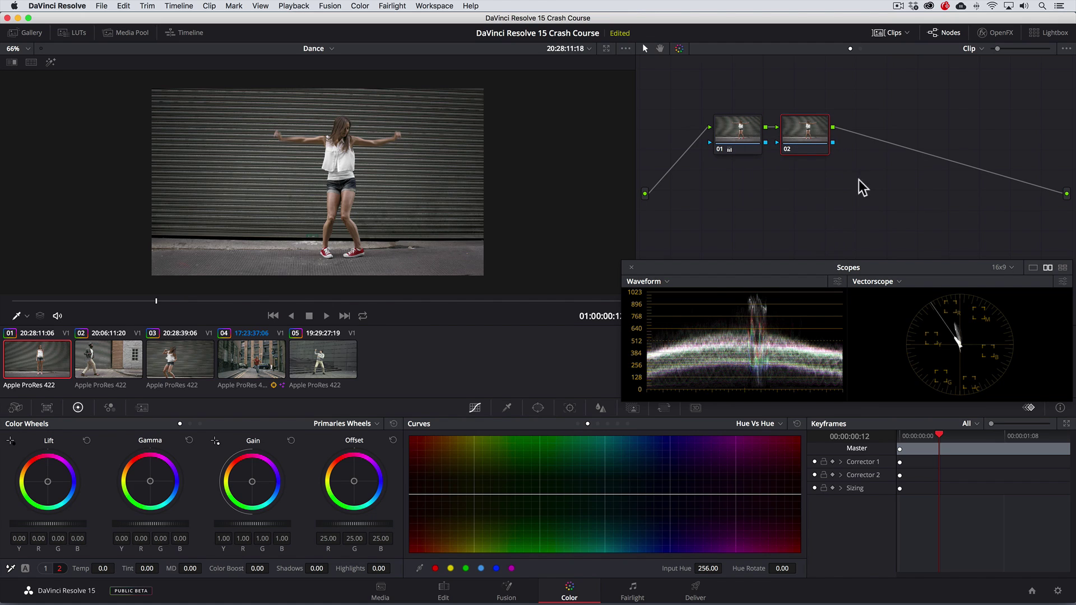
# Step: Qualify the red shoes with Highlight on, narrowing hue and saturation, Clean White 34.3, and blur
pyautogui.click(507, 408)
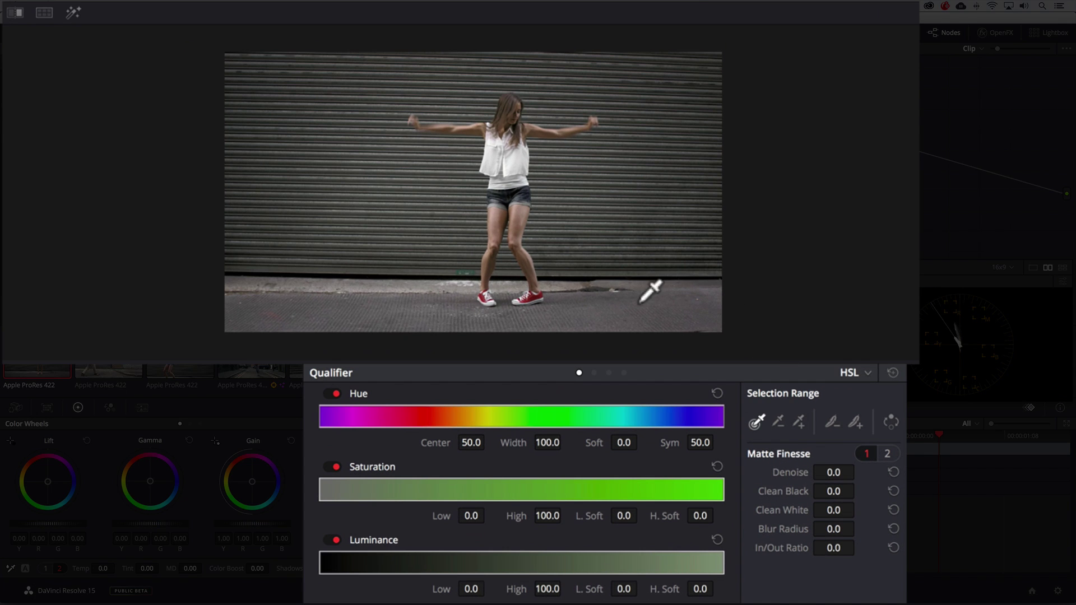
pyautogui.click(536, 294)
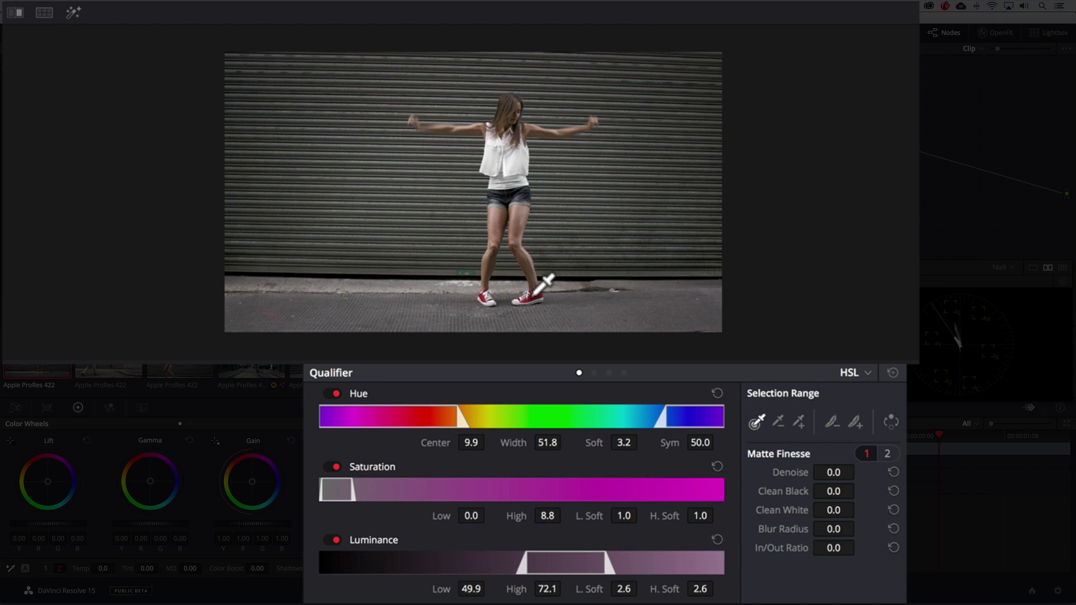
pyautogui.click(71, 13)
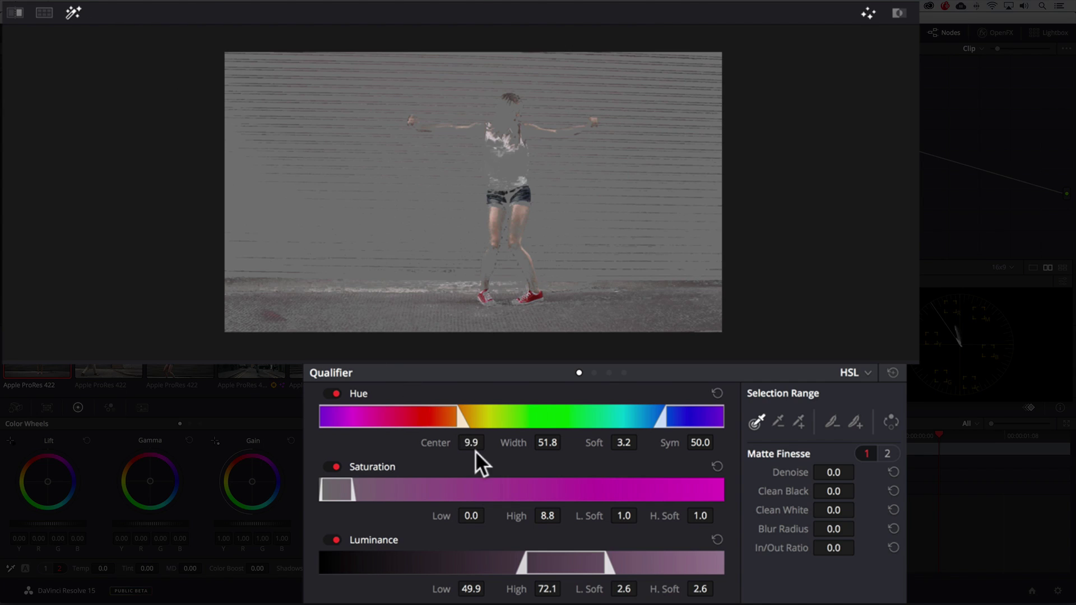
pyautogui.moveTo(532, 448)
pyautogui.mouseDown()
pyautogui.moveTo(478, 449)
pyautogui.moveTo(541, 446)
pyautogui.mouseUp()
pyautogui.moveTo(468, 512)
pyautogui.mouseDown()
pyautogui.moveTo(489, 514)
pyautogui.moveTo(468, 514)
pyautogui.mouseUp()
pyautogui.moveTo(833, 510); pyautogui.dragTo(859, 489)
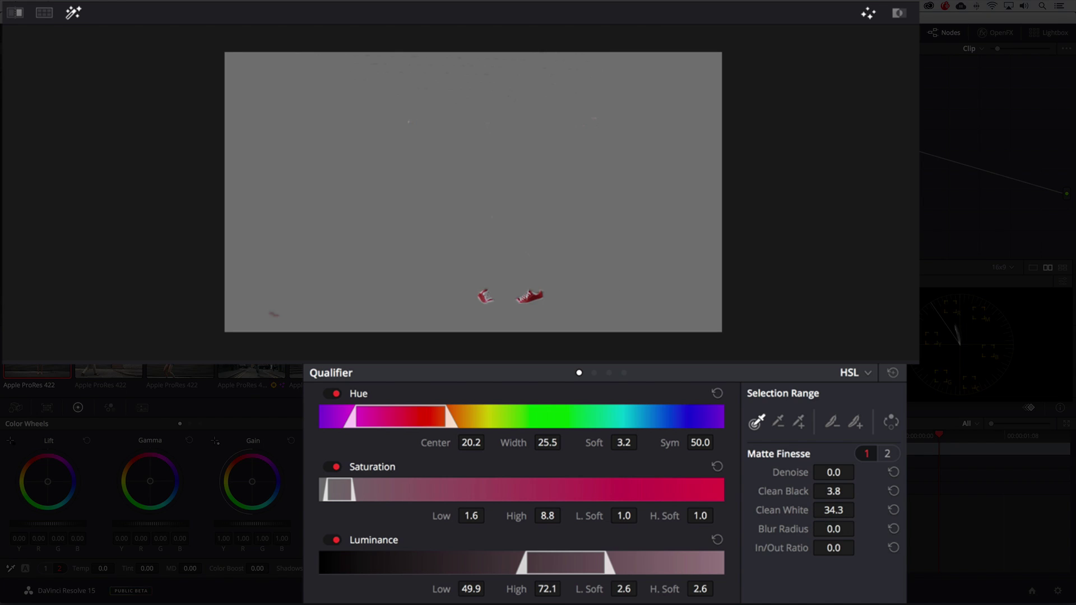
pyautogui.moveTo(833, 528)
pyautogui.mouseDown()
pyautogui.moveTo(859, 527)
pyautogui.moveTo(833, 529)
pyautogui.mouseUp()
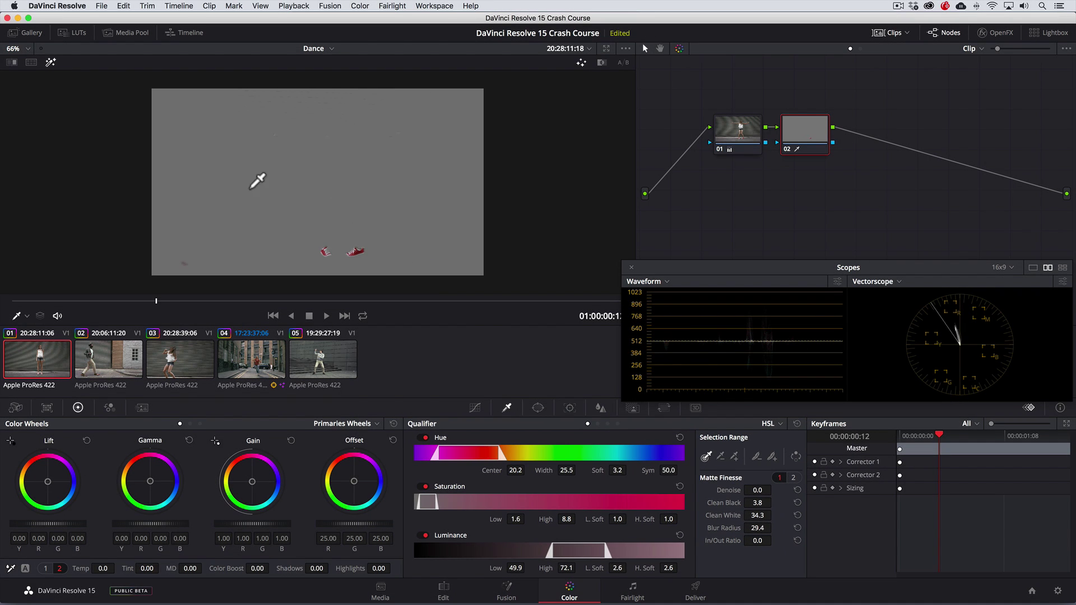
# Step: Turn off Highlight and raise node 02's Hue to 67.60 to turn the shoes purple
pyautogui.click(63, 28)
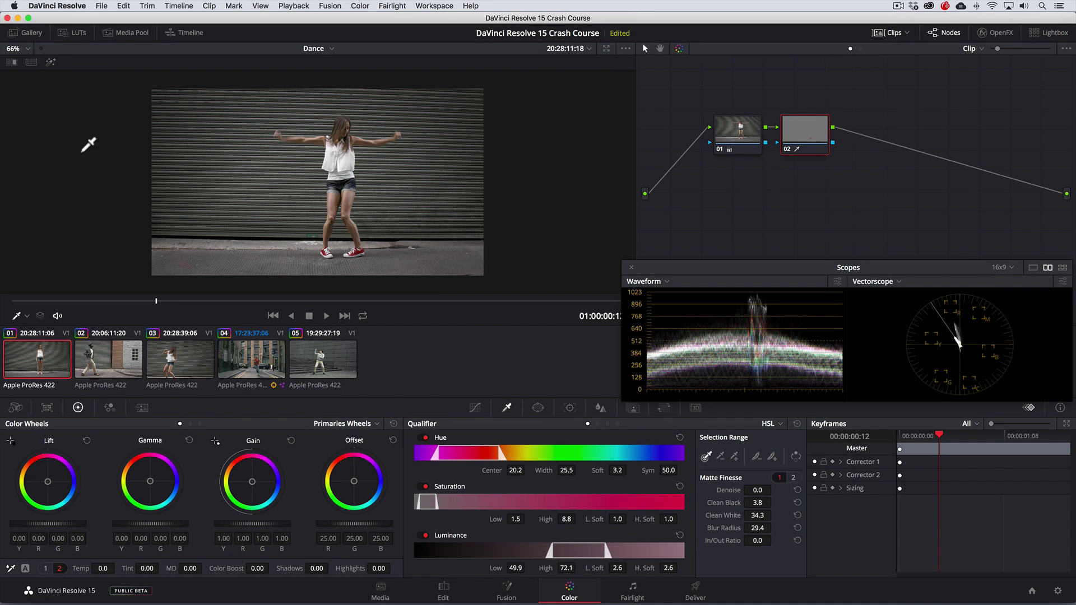
pyautogui.click(45, 568)
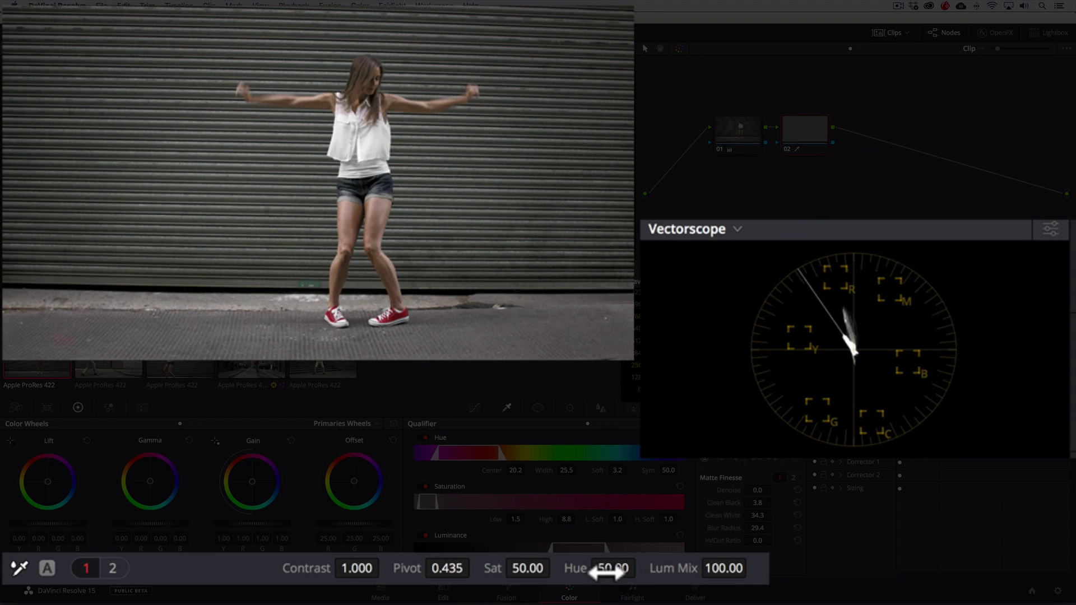
pyautogui.moveTo(605, 572); pyautogui.dragTo(651, 567)
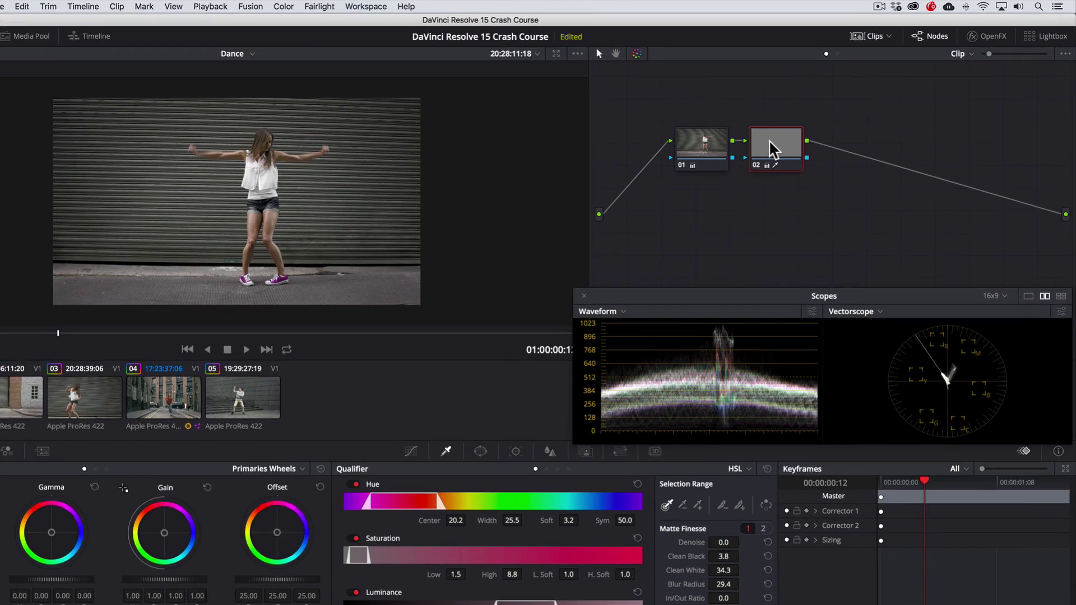
# Step: Make the shoe-colour node a shared node and copy the clip's grade
pyautogui.rightClick(801, 134)
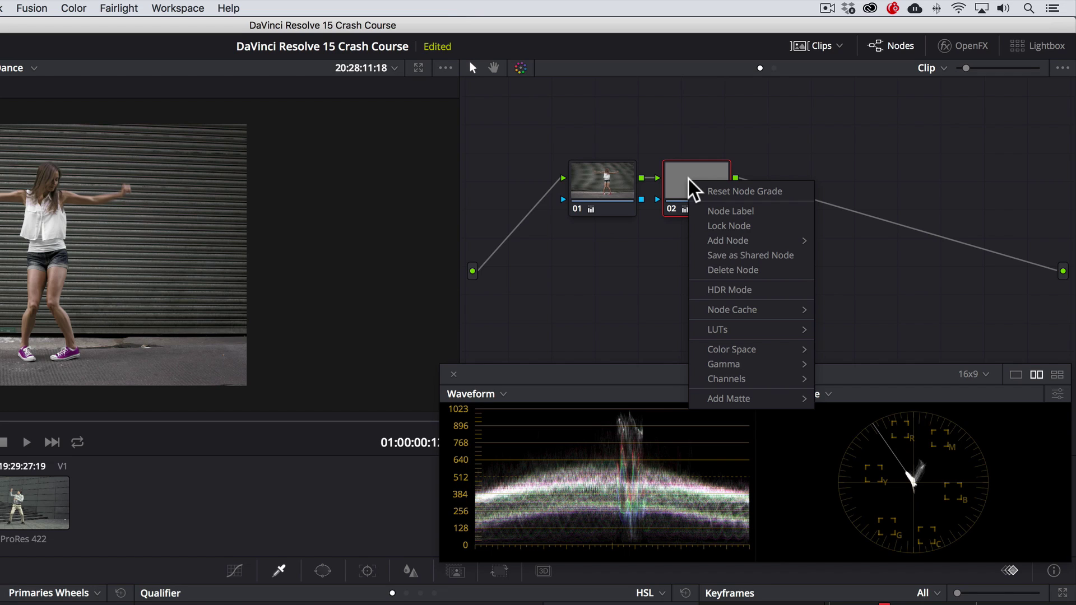
pyautogui.click(722, 257)
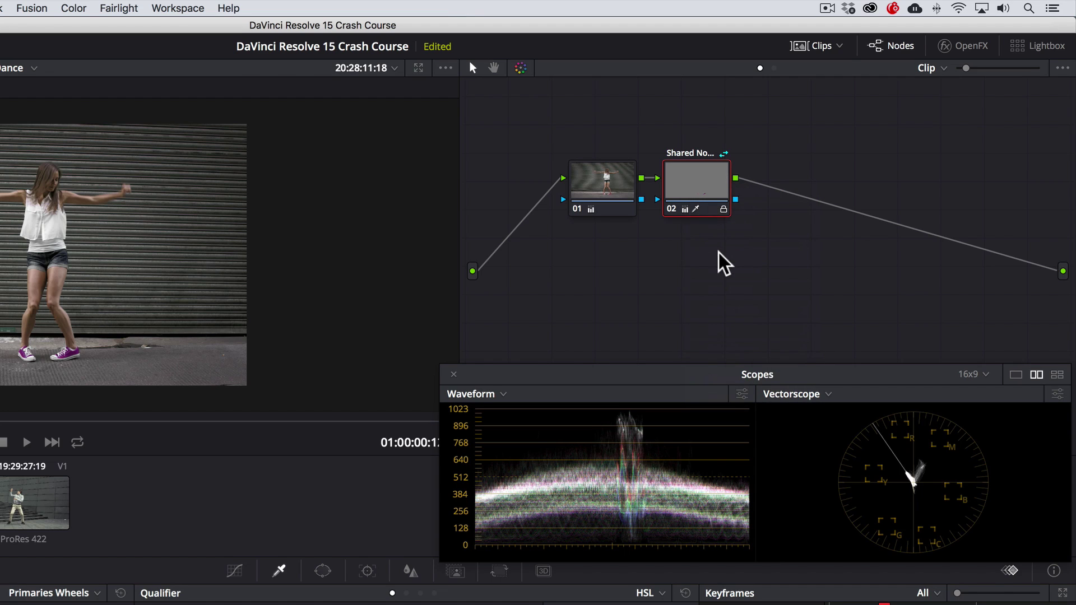
pyautogui.moveTo(966, 68); pyautogui.dragTo(976, 68)
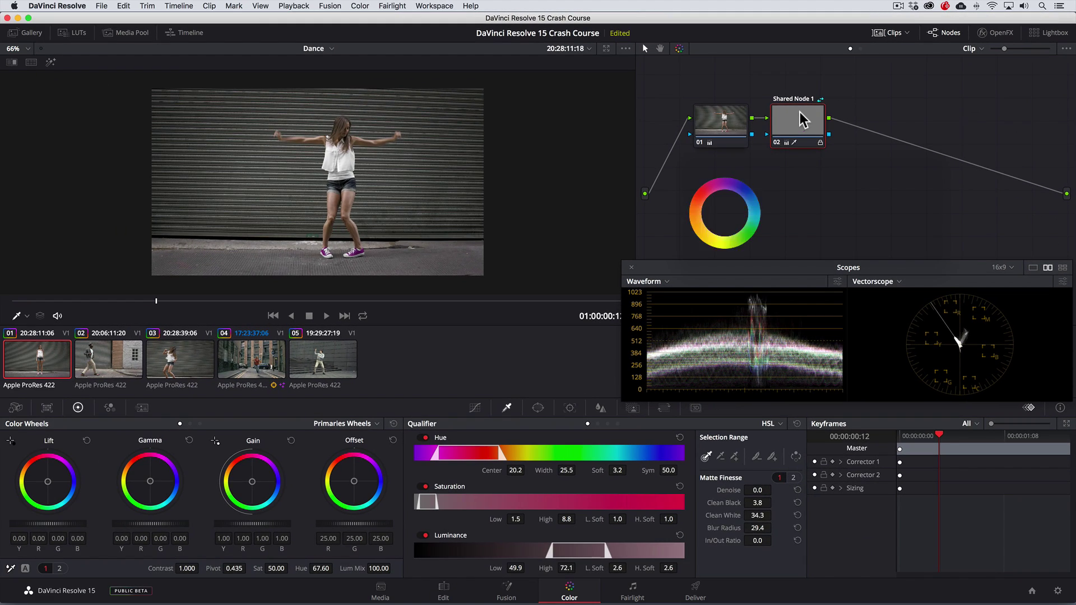
pyautogui.press('super+c')
# Step: Paste the copied grade into a new serial node after node 01 on the third dance clip
pyautogui.click(179, 358)
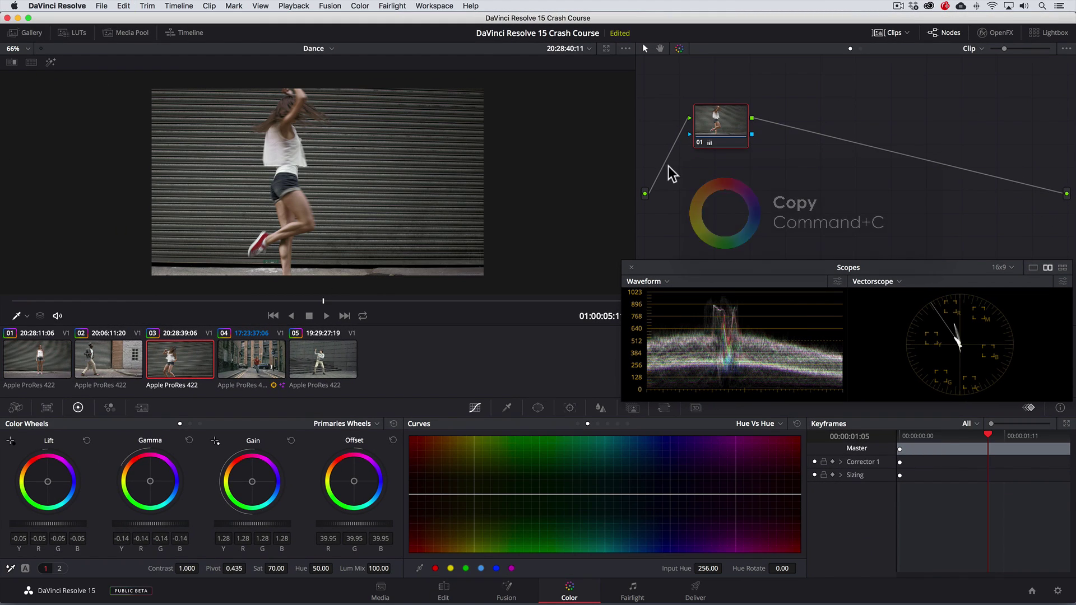
pyautogui.rightClick(715, 126)
pyautogui.moveTo(751, 170)
pyautogui.click(829, 171)
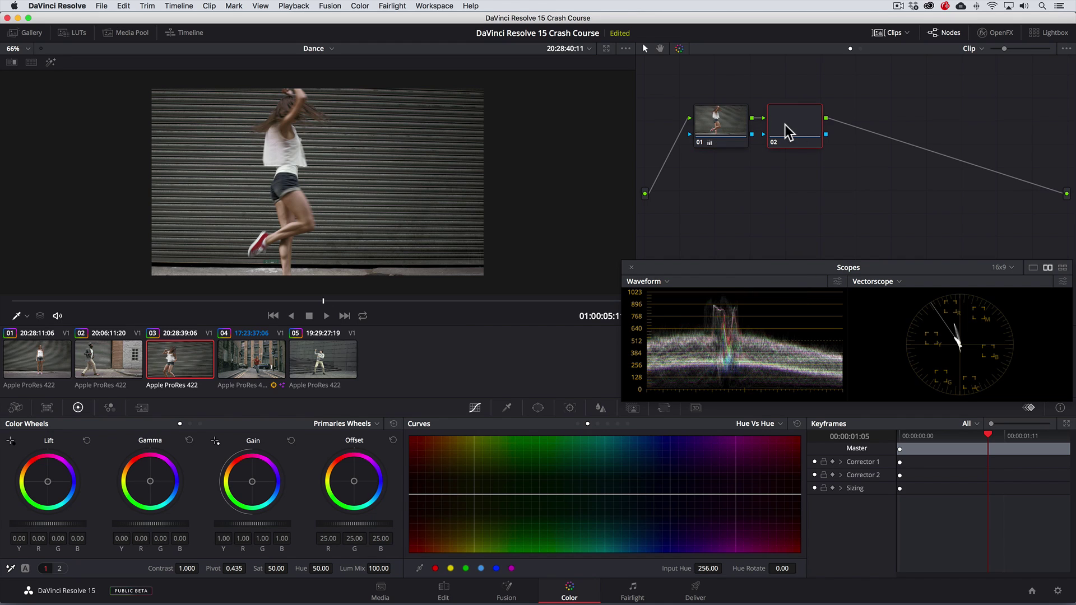
pyautogui.press('super+v')
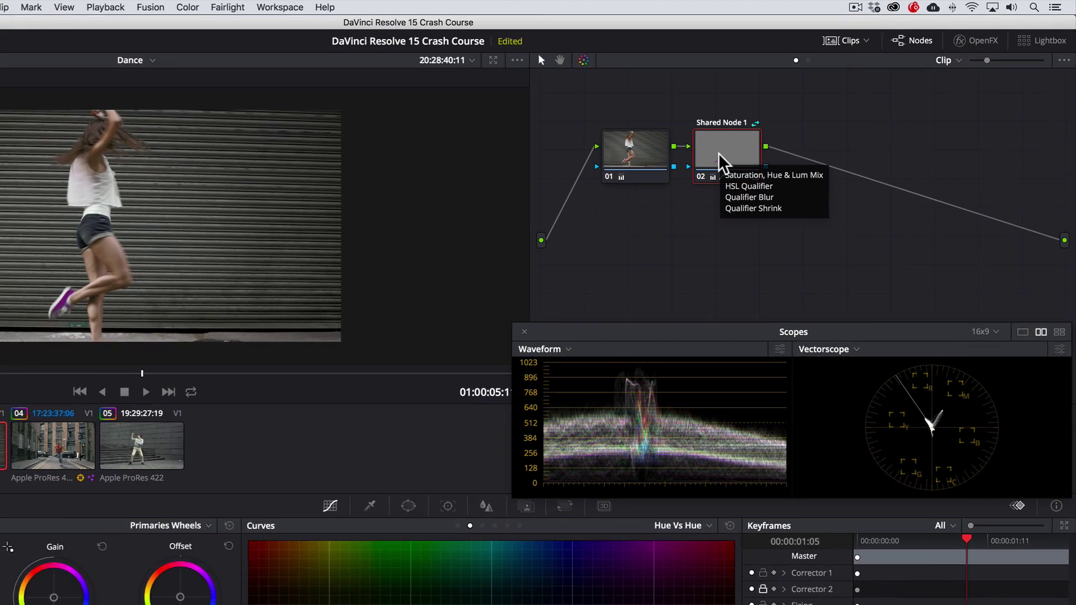
# Step: Lock the shared node and set its Hue to 10.60, turning the sneakers green
pyautogui.rightClick(788, 124)
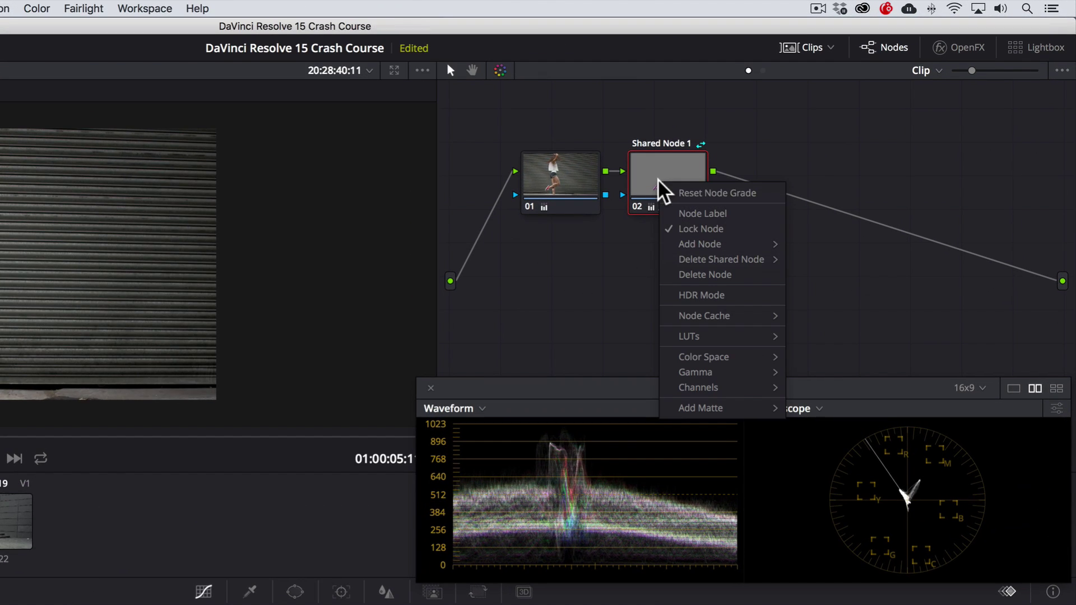
pyautogui.click(683, 229)
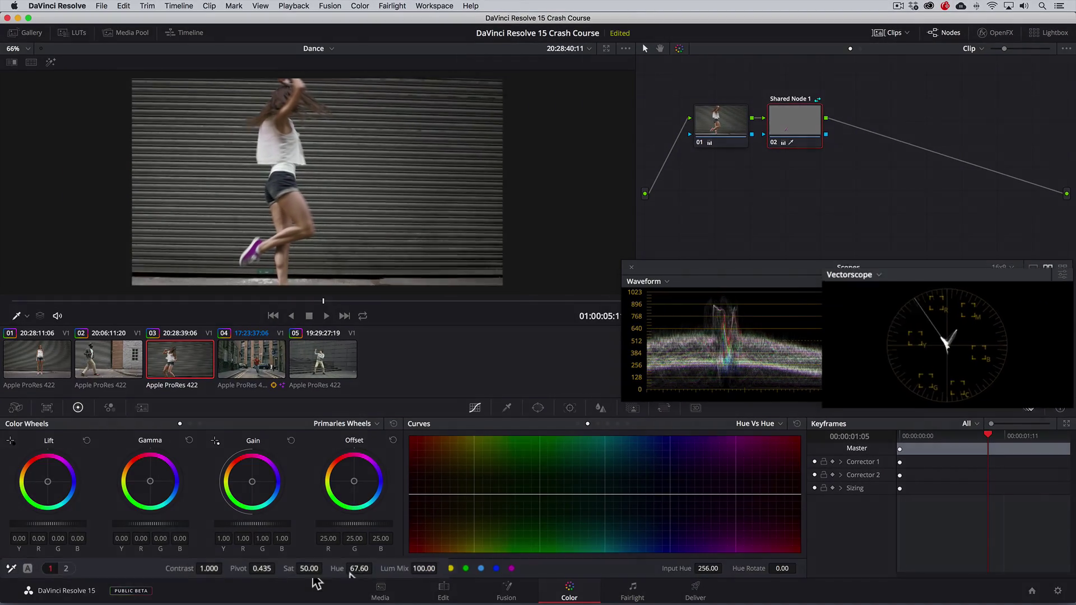
pyautogui.moveTo(349, 573); pyautogui.dragTo(318, 572)
pyautogui.moveTo(597, 574); pyautogui.dragTo(600, 573)
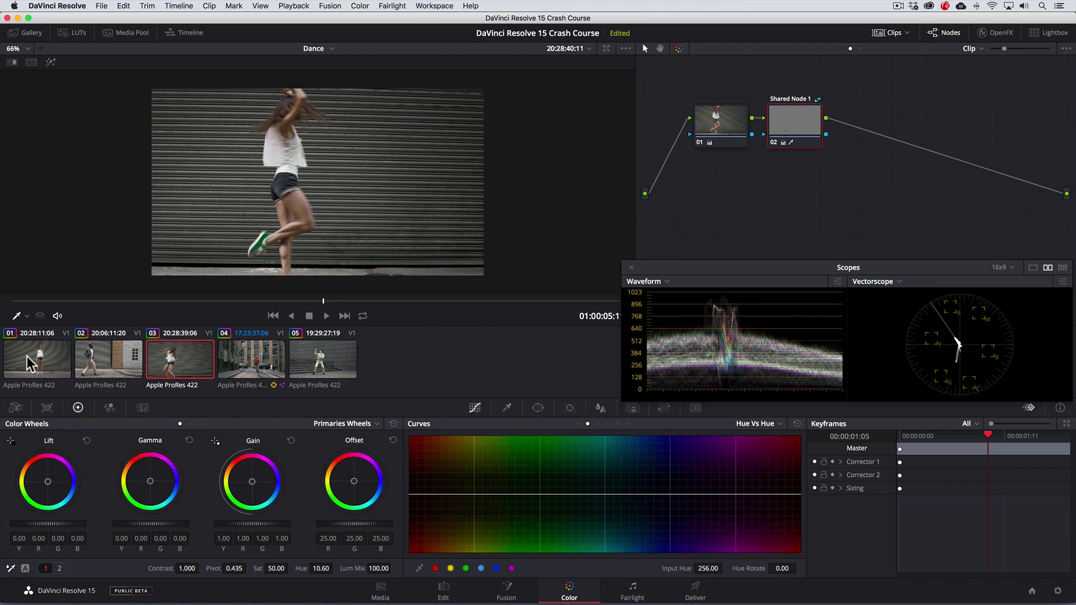
pyautogui.click(31, 358)
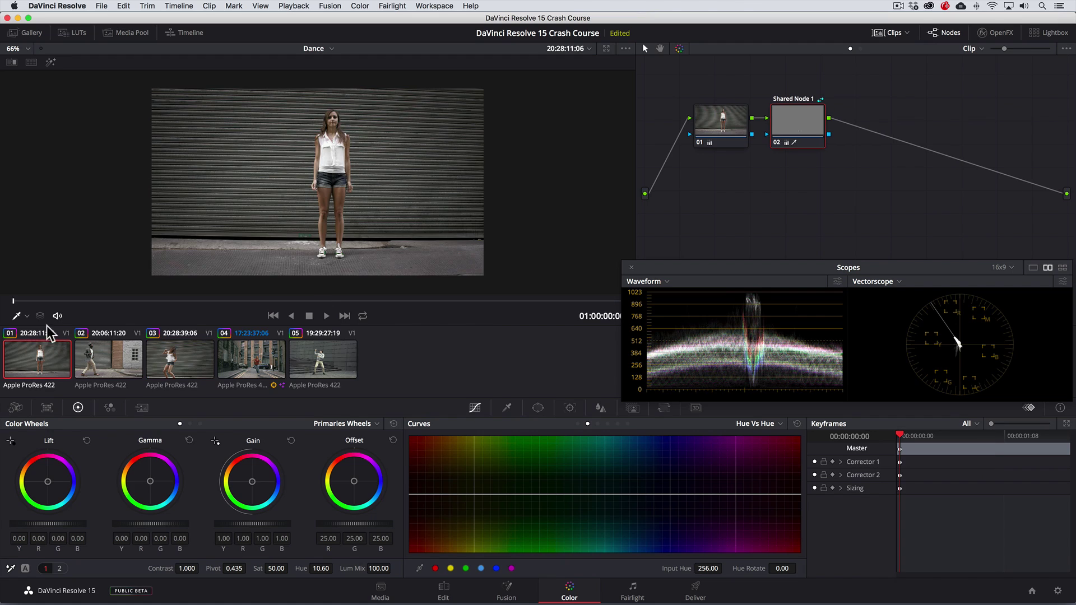
pyautogui.press('space')
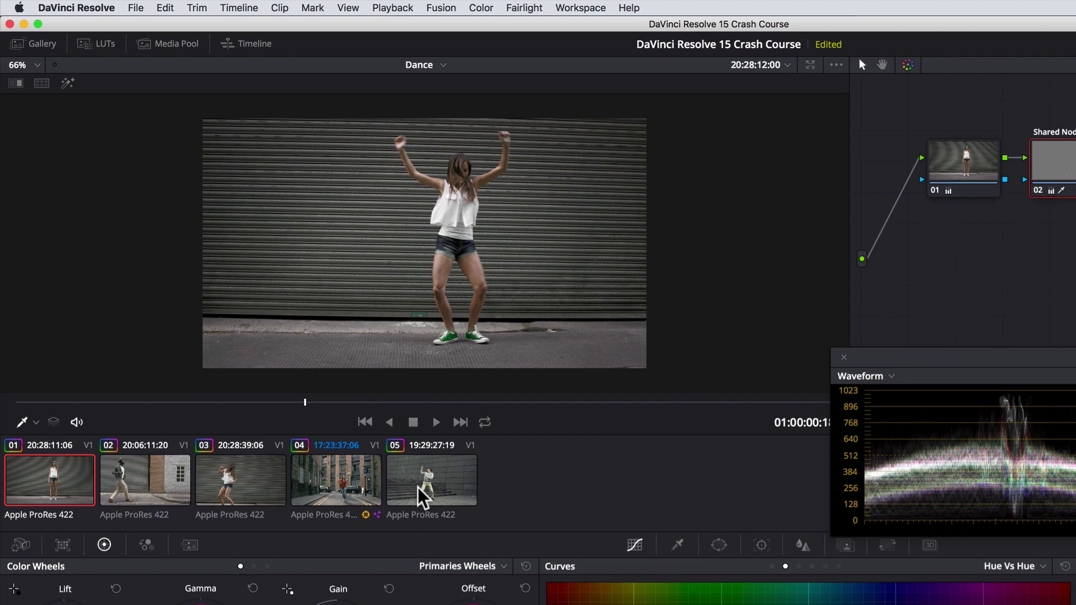
# Step: Group all five dance clips as 'Orange/Teal Look' and switch the node graph to Group Post-Clip
pyautogui.keyDown('shift'); pyautogui.click(424, 497); pyautogui.keyUp('shift')
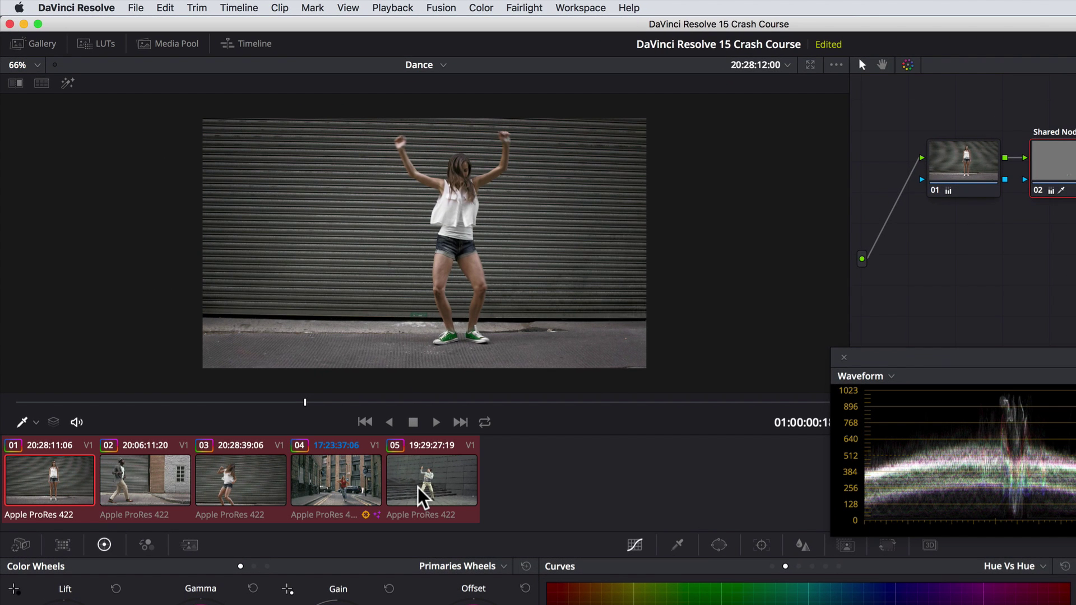
pyautogui.rightClick(418, 487)
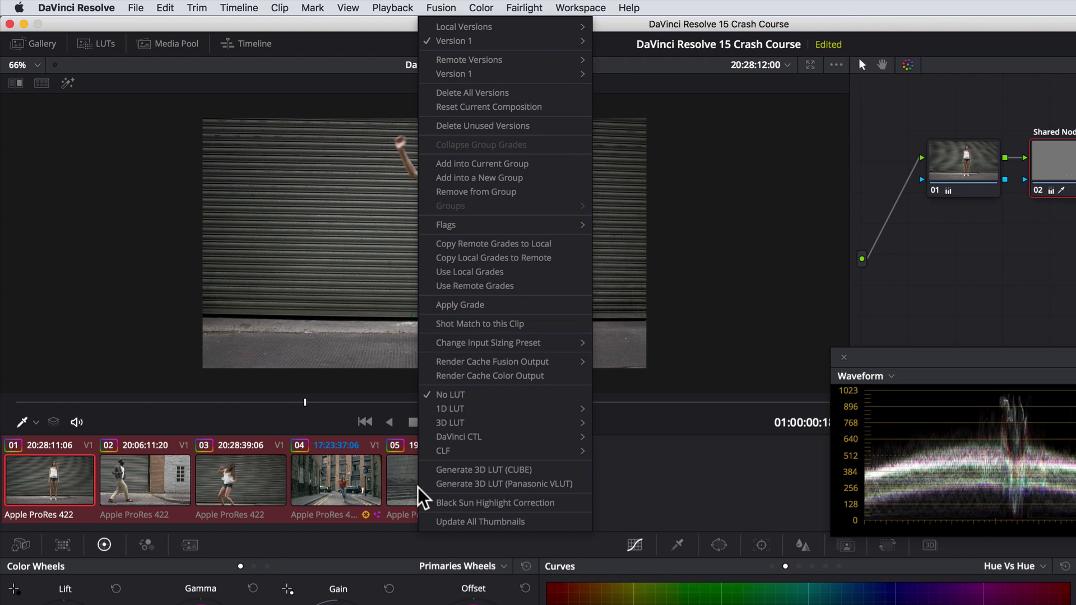
pyautogui.click(440, 178)
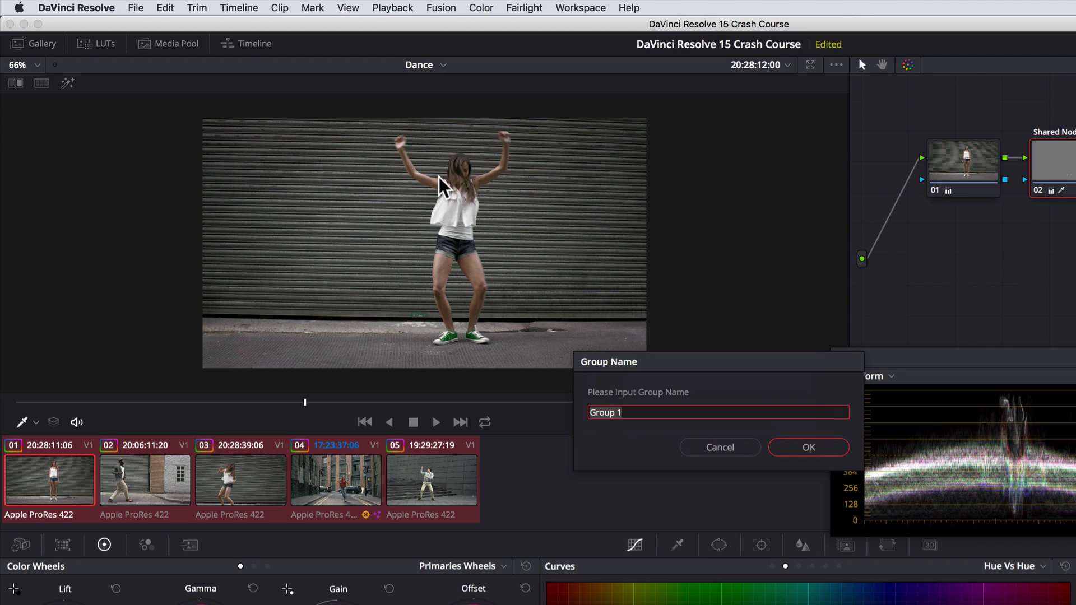
pyautogui.write('Orange/Teal Look')
pyautogui.click(799, 448)
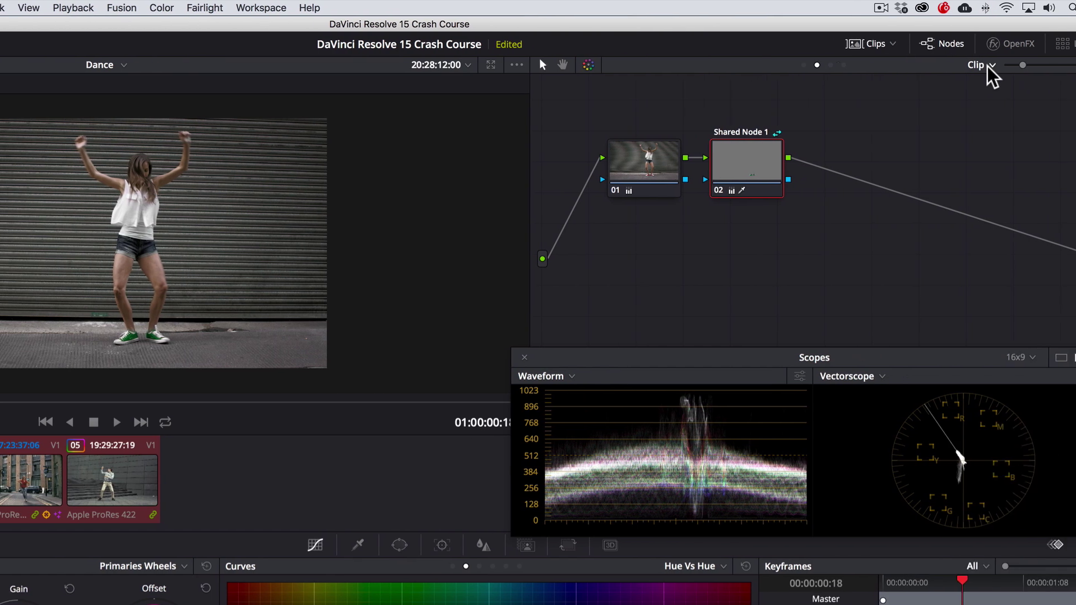
pyautogui.click(945, 65)
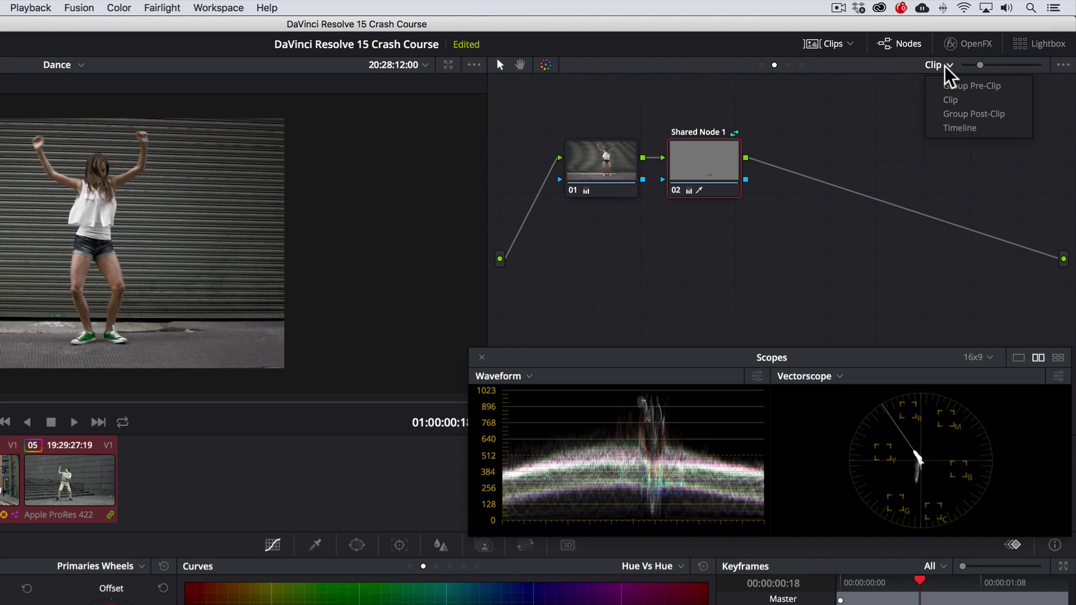
pyautogui.click(949, 112)
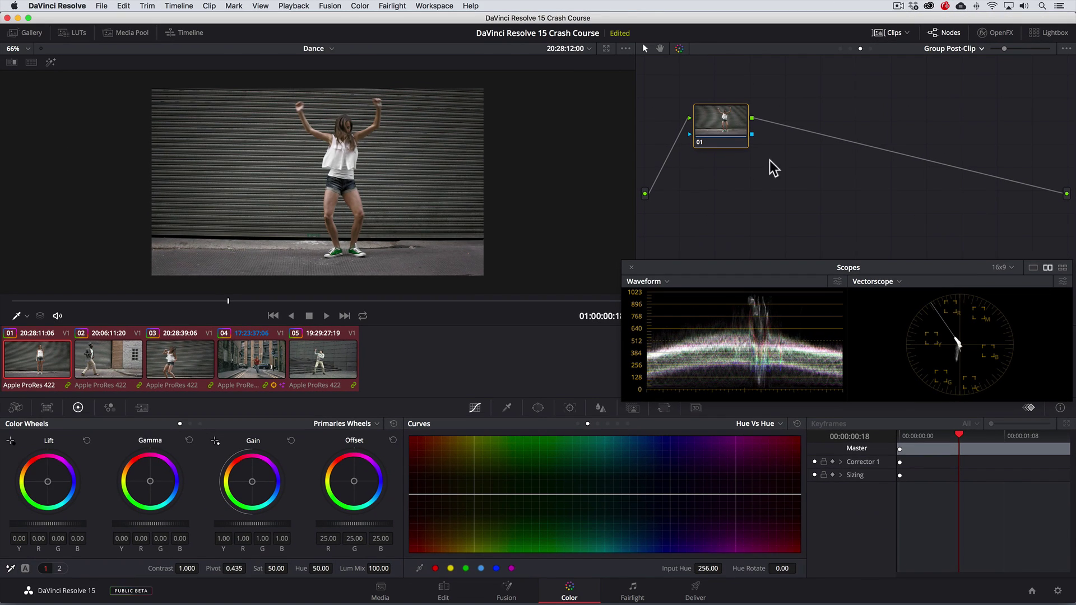
# Step: Select the street clip, scrub to a later frame, and label Group Post-Clip node 01 'Contrast'
pyautogui.click(236, 366)
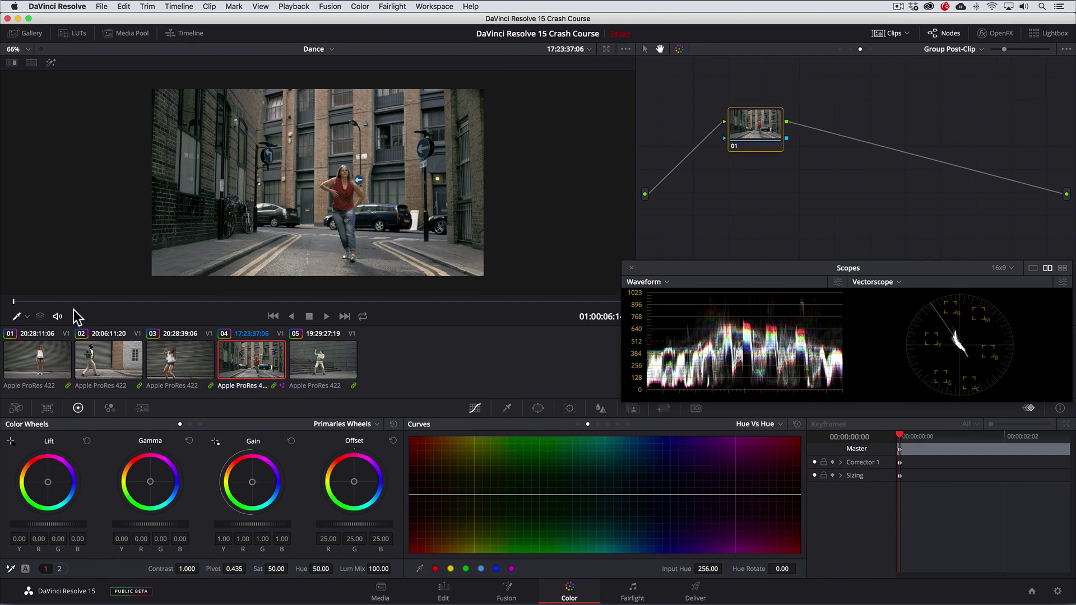
pyautogui.moveTo(87, 302); pyautogui.dragTo(178, 303)
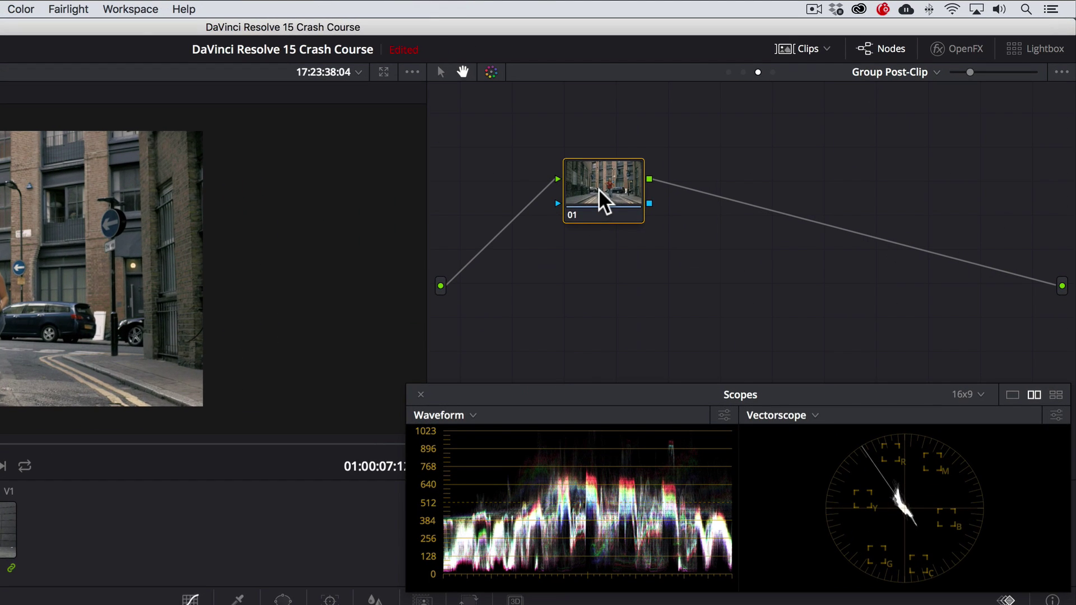
pyautogui.rightClick(598, 189)
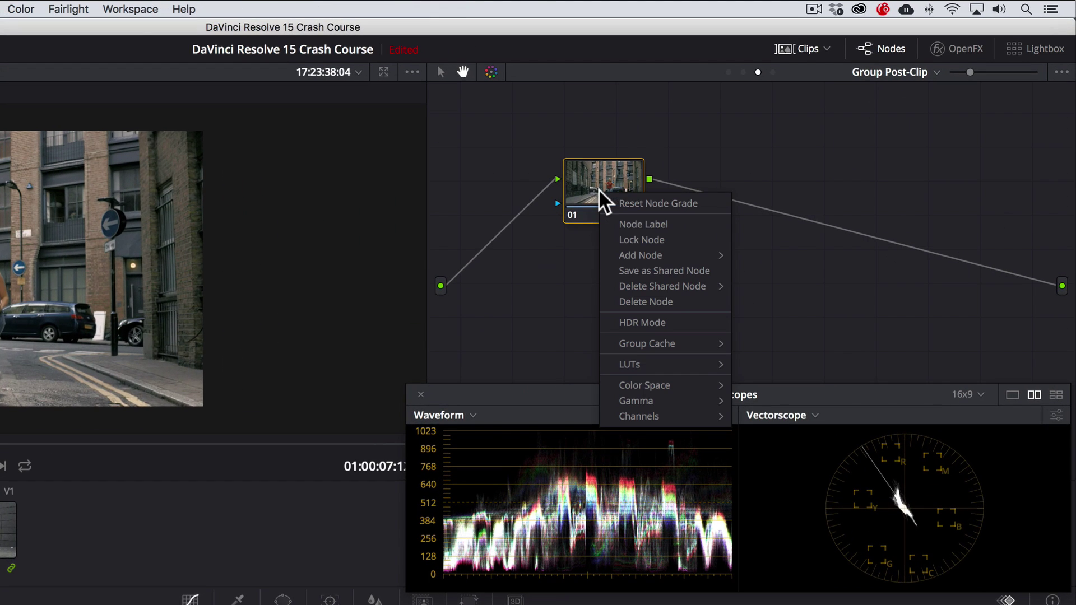
pyautogui.click(619, 222)
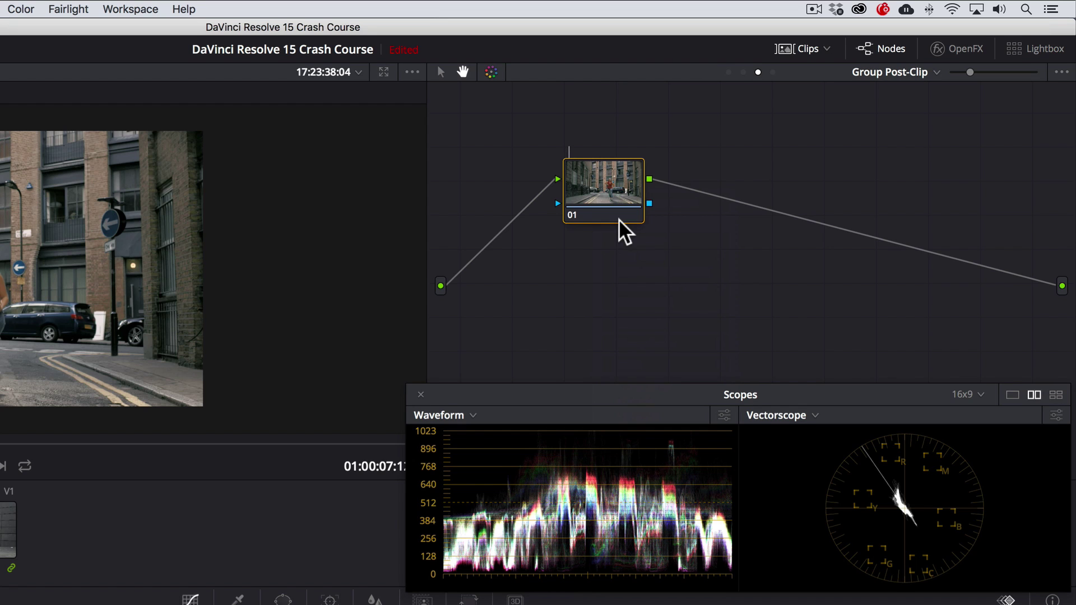
pyautogui.write('Contrast')
pyautogui.press('Return')
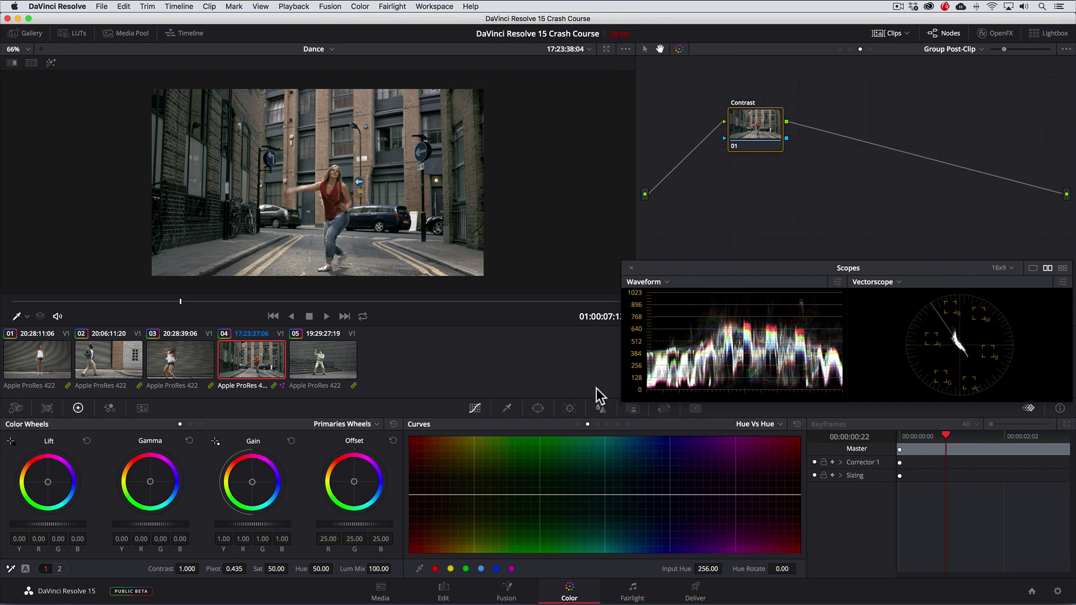
# Step: Give the Contrast node a two-point custom S-curve, lifting upper midtones and lowering shadows
pyautogui.click(577, 425)
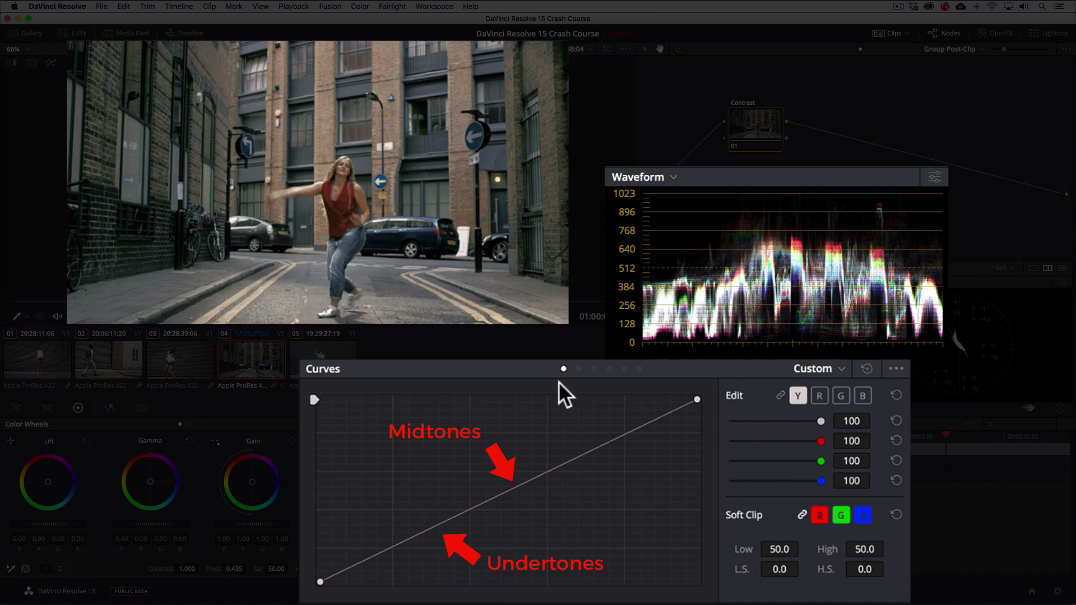
pyautogui.moveTo(505, 488); pyautogui.dragTo(507, 482)
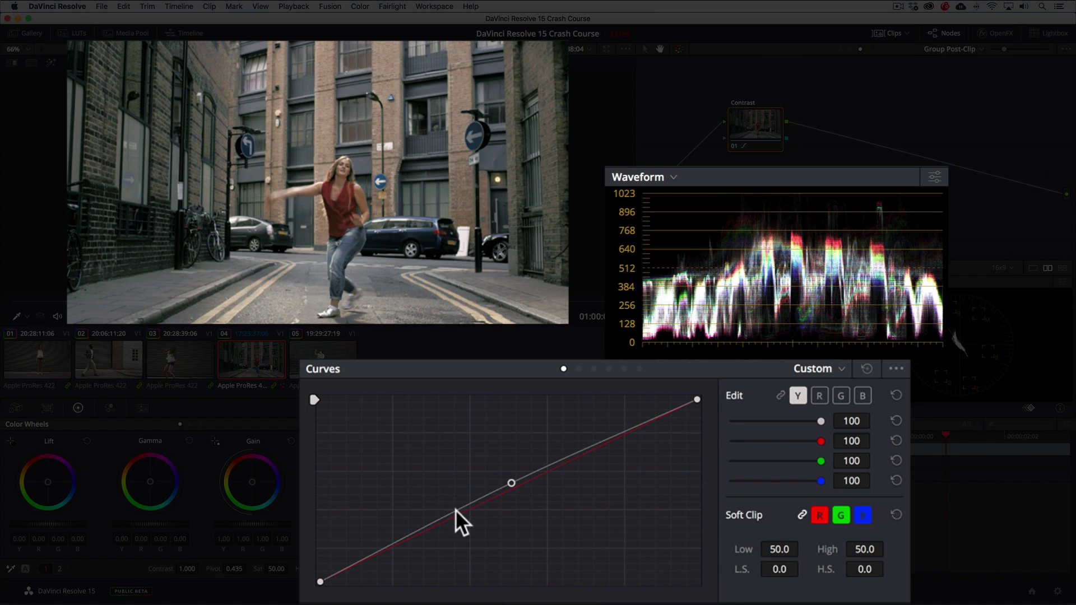
pyautogui.moveTo(454, 509); pyautogui.dragTo(459, 512)
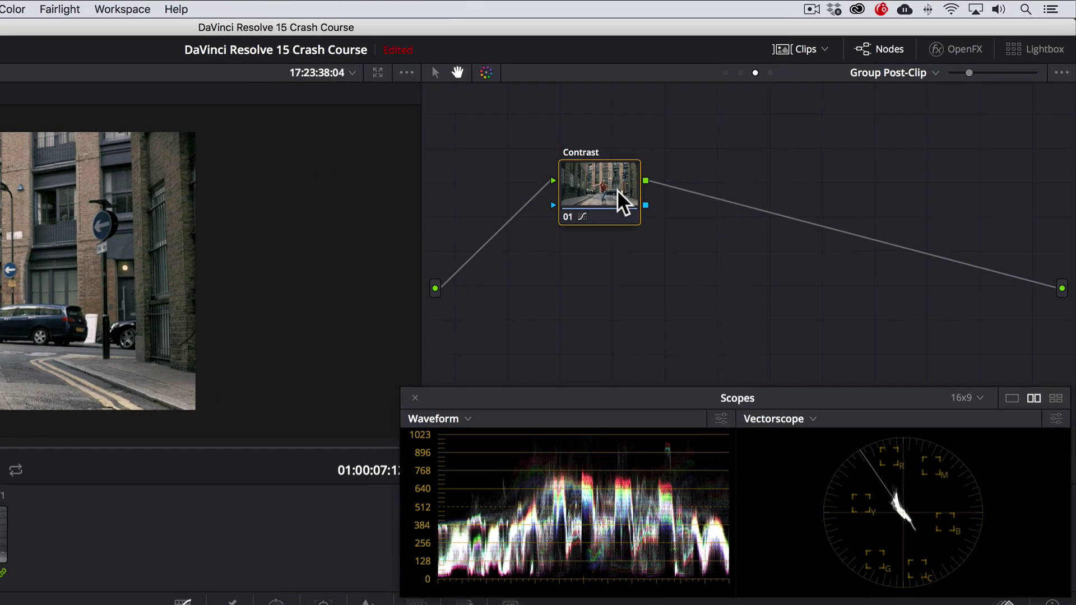
# Step: Add a serial node labelled Teal after Contrast and shift its Offset to 13.55/26.24/27.81
pyautogui.rightClick(717, 151)
pyautogui.moveTo(747, 197)
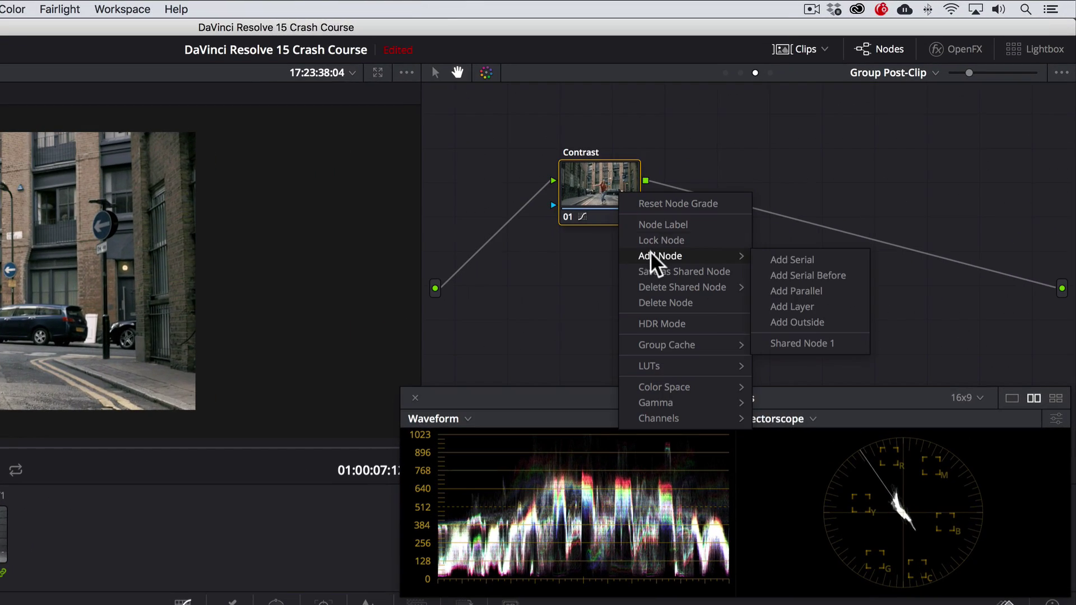
pyautogui.click(782, 253)
pyautogui.rightClick(720, 205)
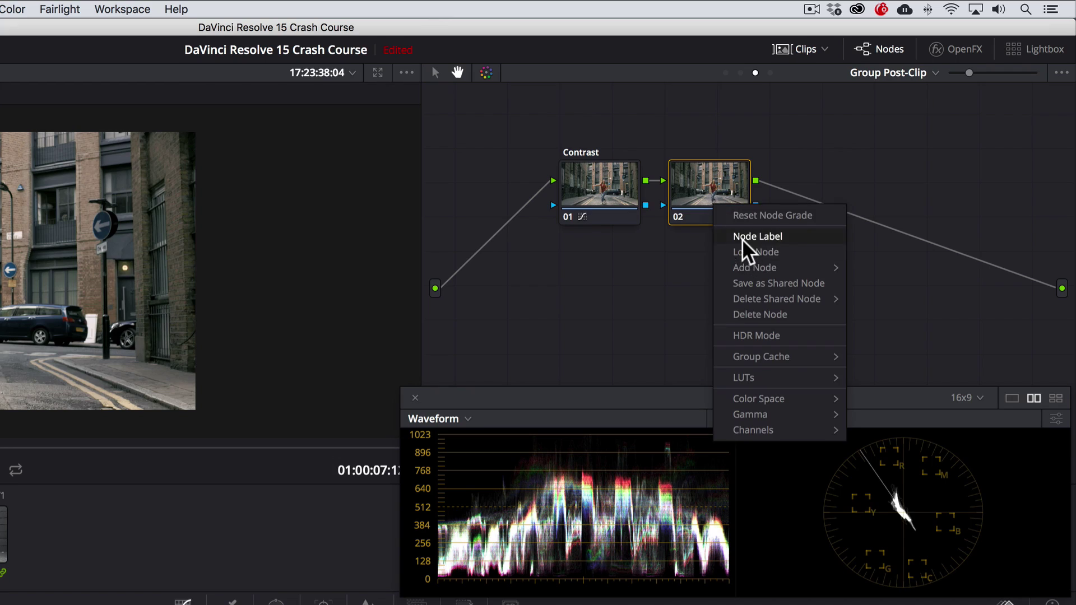
pyautogui.click(745, 237)
pyautogui.write('Teal')
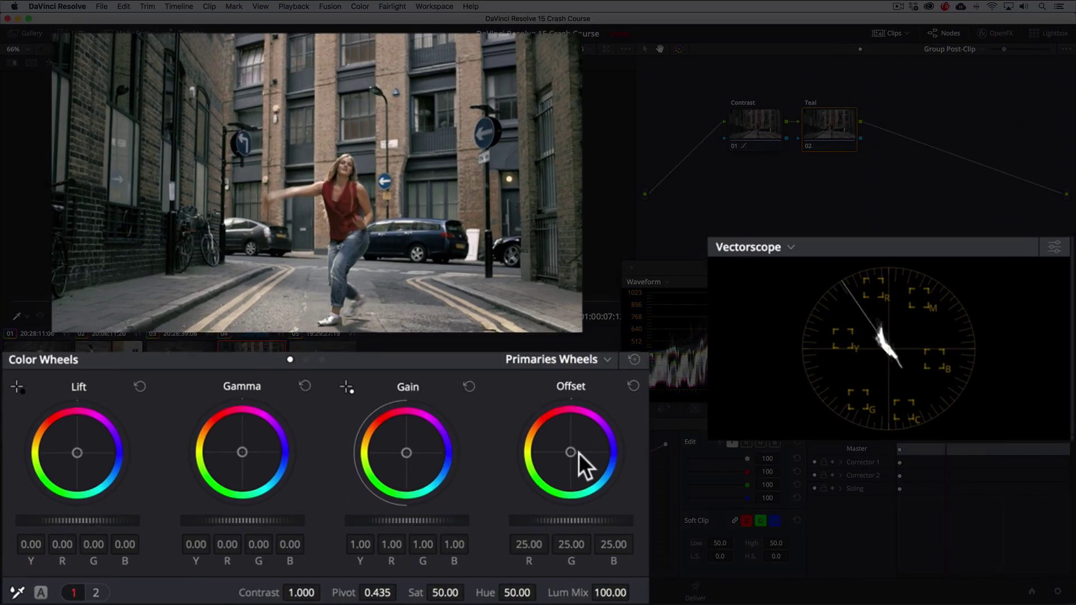
pyautogui.moveTo(577, 454); pyautogui.dragTo(589, 453)
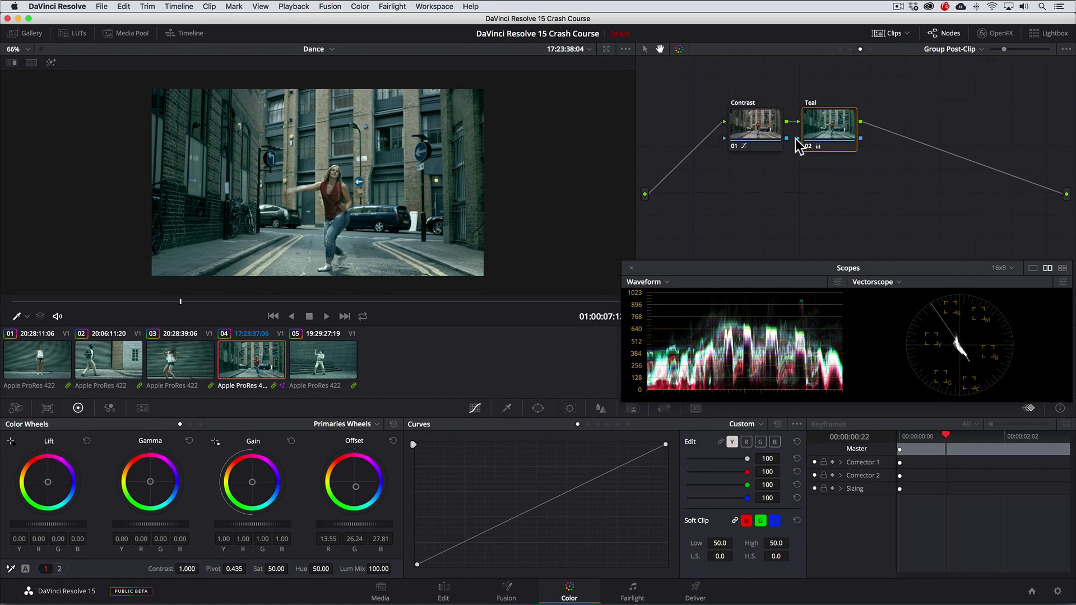
pyautogui.rightClick(817, 125)
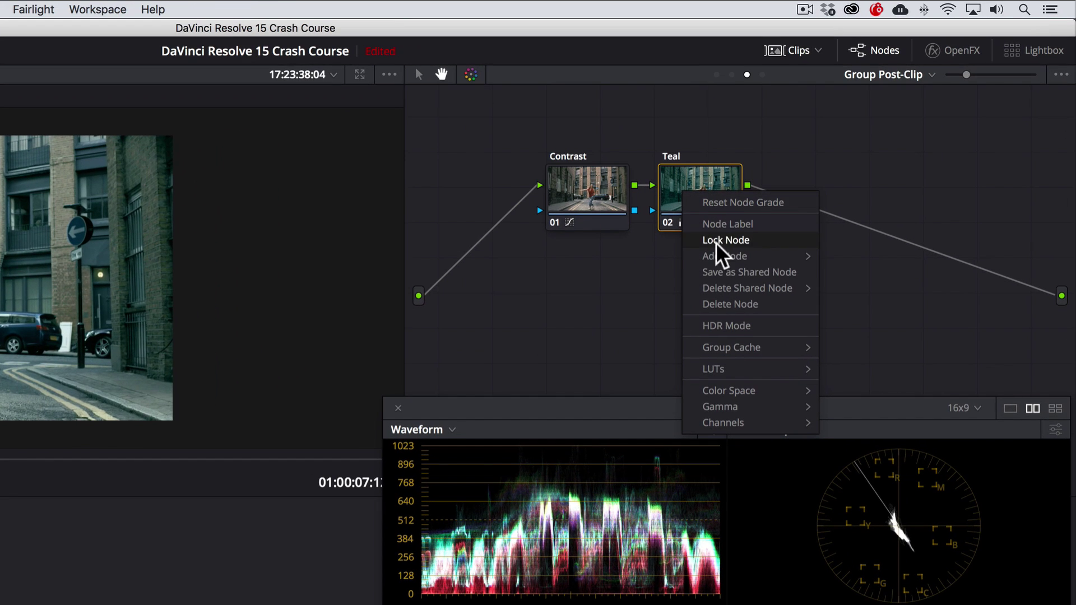
# Step: Add a parallel node beside Teal labelled Skin Tones
pyautogui.moveTo(814, 240)
pyautogui.click(861, 293)
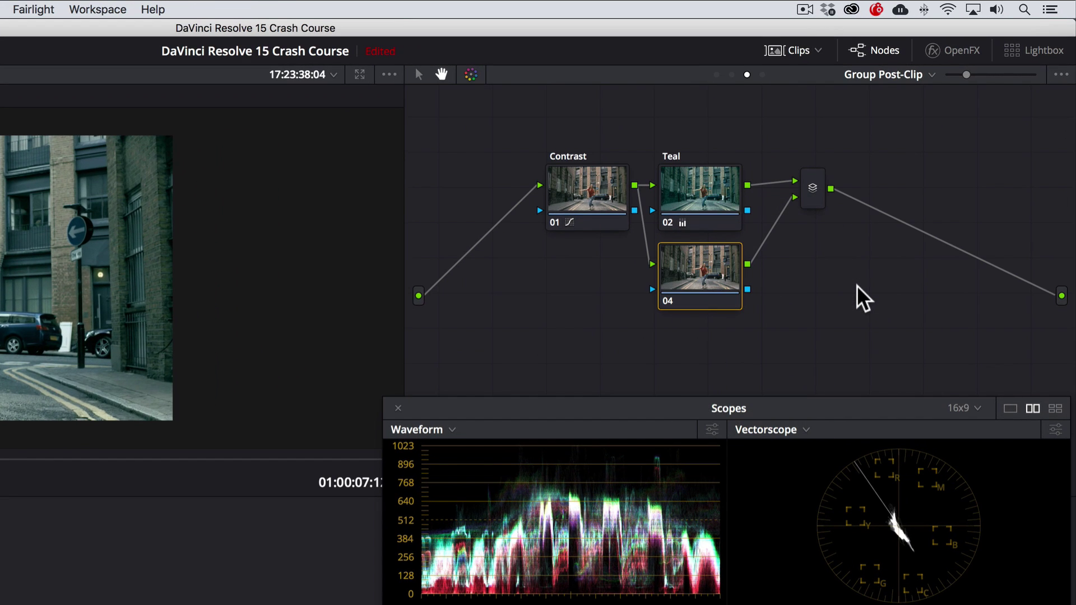
pyautogui.rightClick(707, 285)
pyautogui.click(731, 318)
pyautogui.write('Skin Tones')
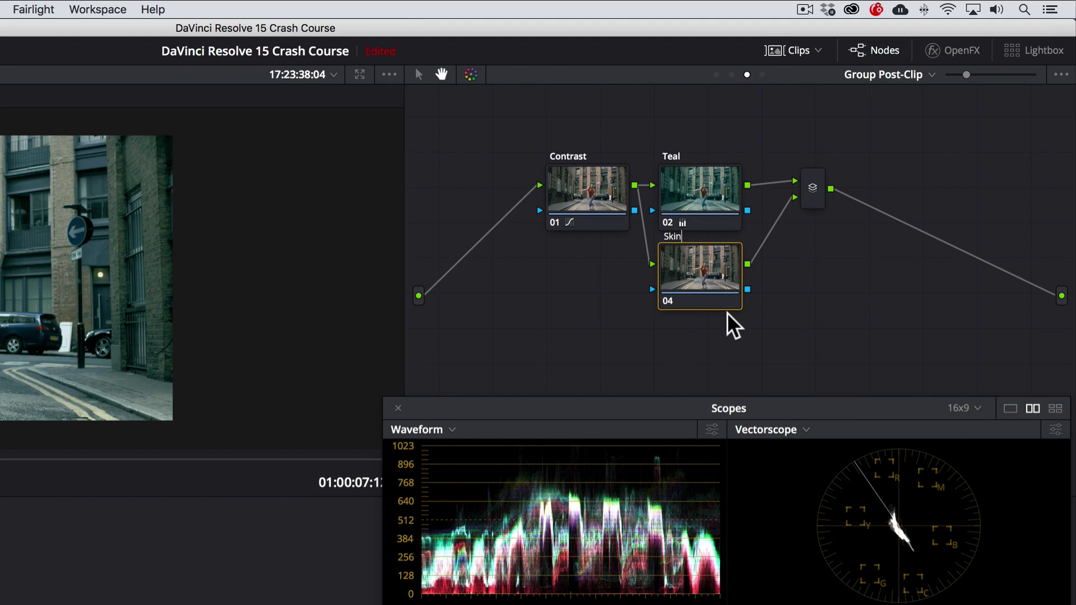
pyautogui.press('Return')
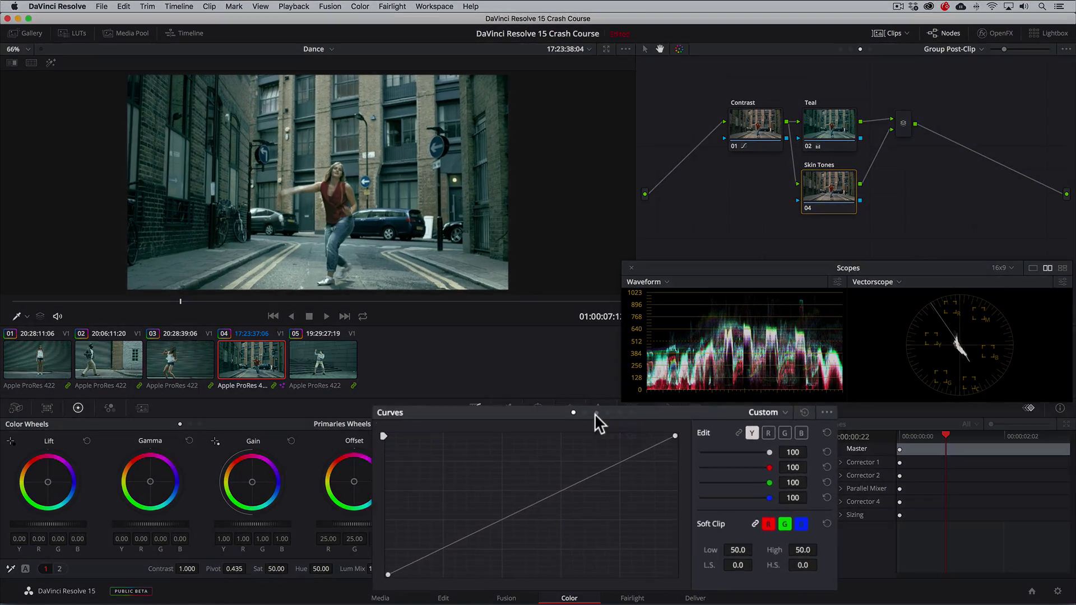
# Step: In Hue vs Sat, sample the dancer's skin and boost saturation across the red-orange hues
pyautogui.click(597, 424)
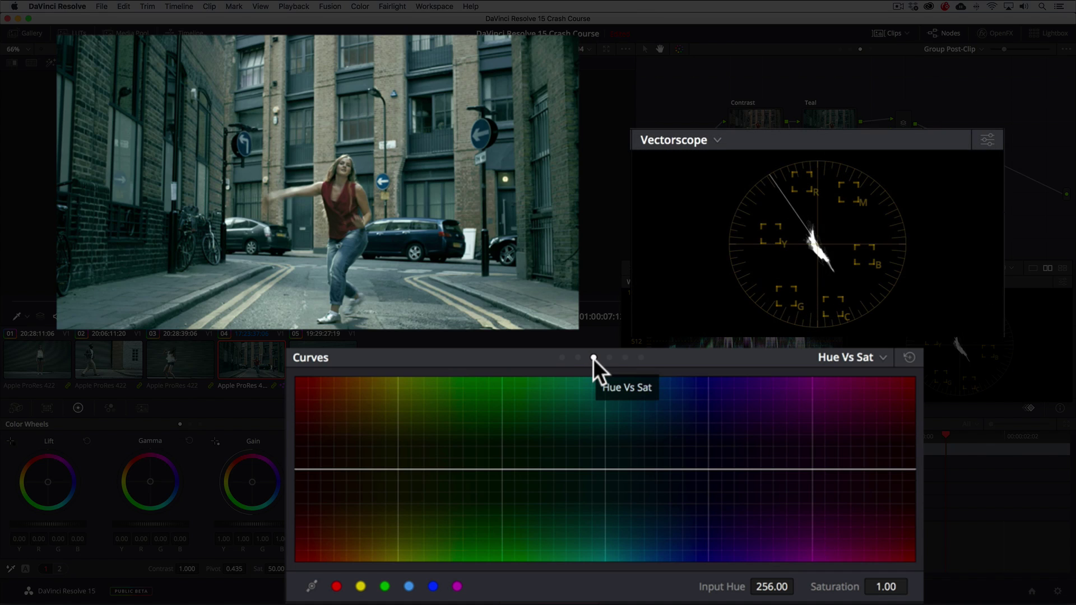
pyautogui.click(363, 190)
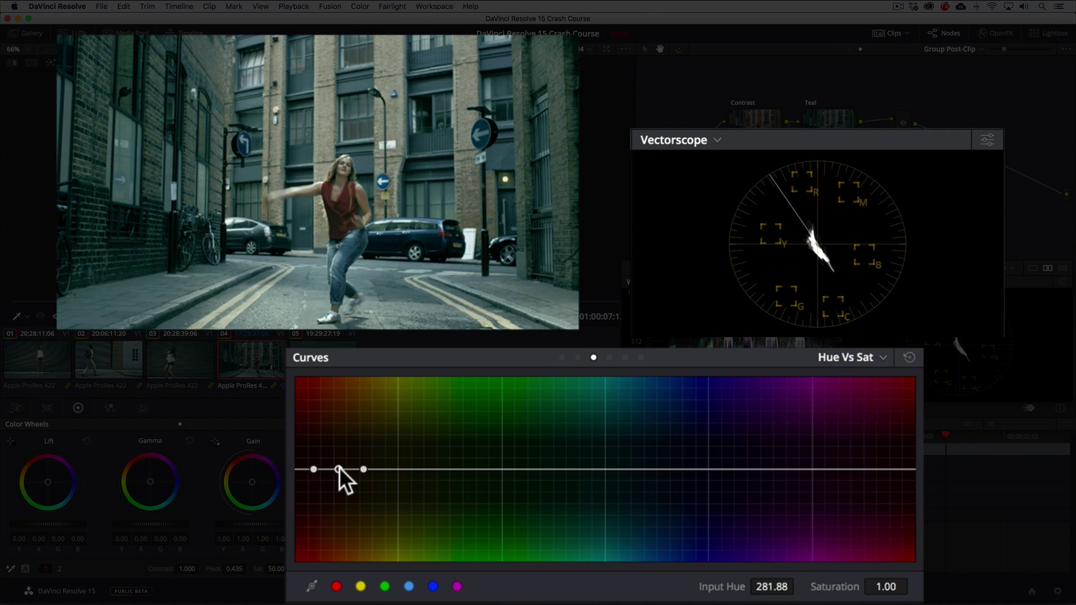
pyautogui.moveTo(338, 467); pyautogui.dragTo(339, 443)
pyautogui.moveTo(363, 468); pyautogui.dragTo(411, 470)
pyautogui.moveTo(311, 467); pyautogui.dragTo(850, 467)
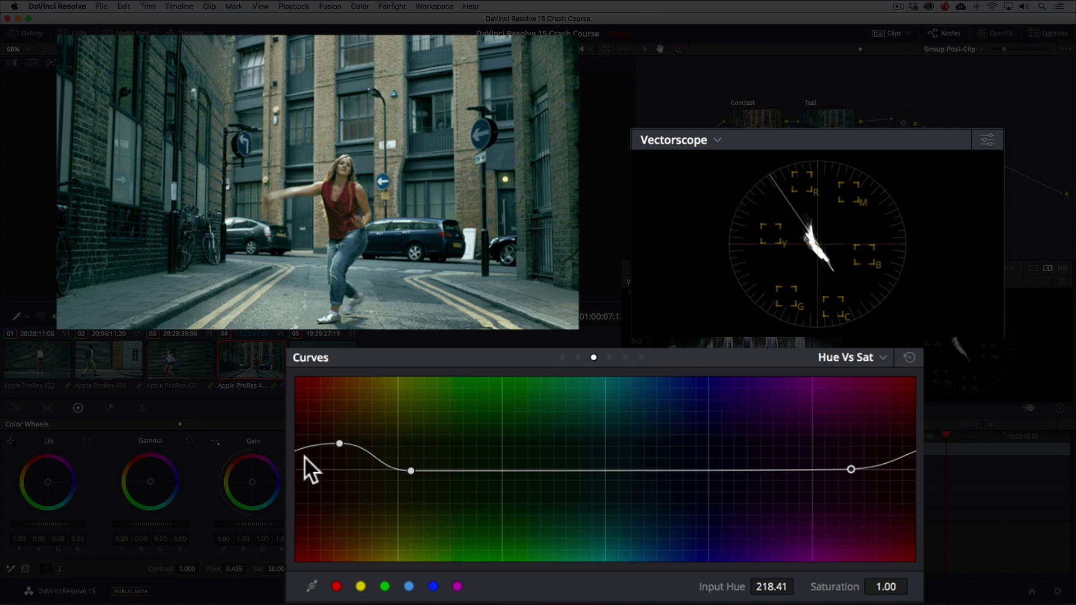
pyautogui.moveTo(304, 456); pyautogui.dragTo(316, 446)
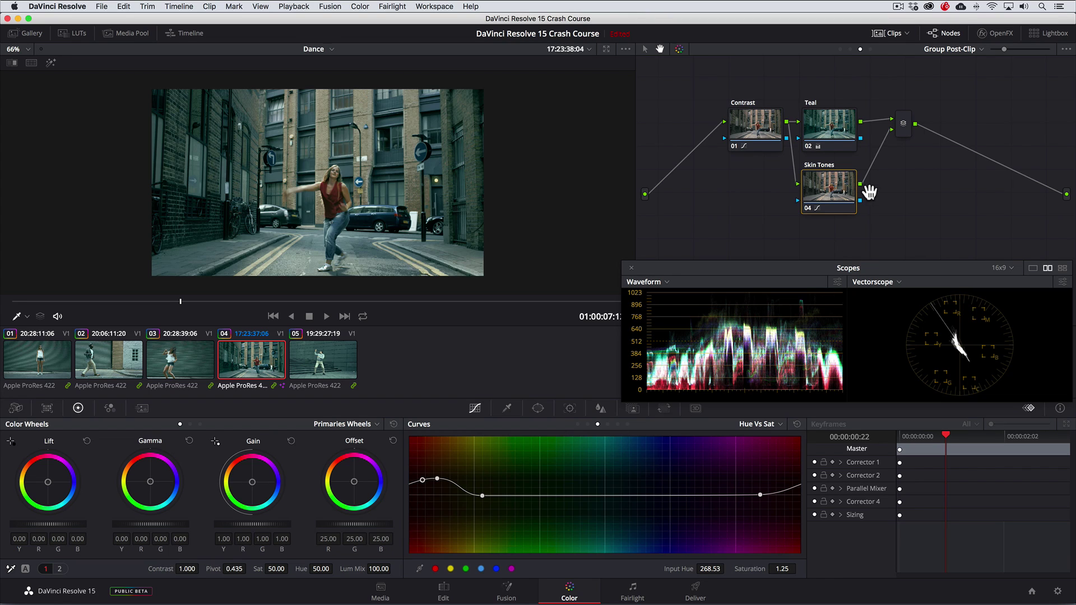
# Step: Add a serial node after the Layer Mixer and label it Clear Shadows
pyautogui.click(901, 134)
pyautogui.rightClick(904, 141)
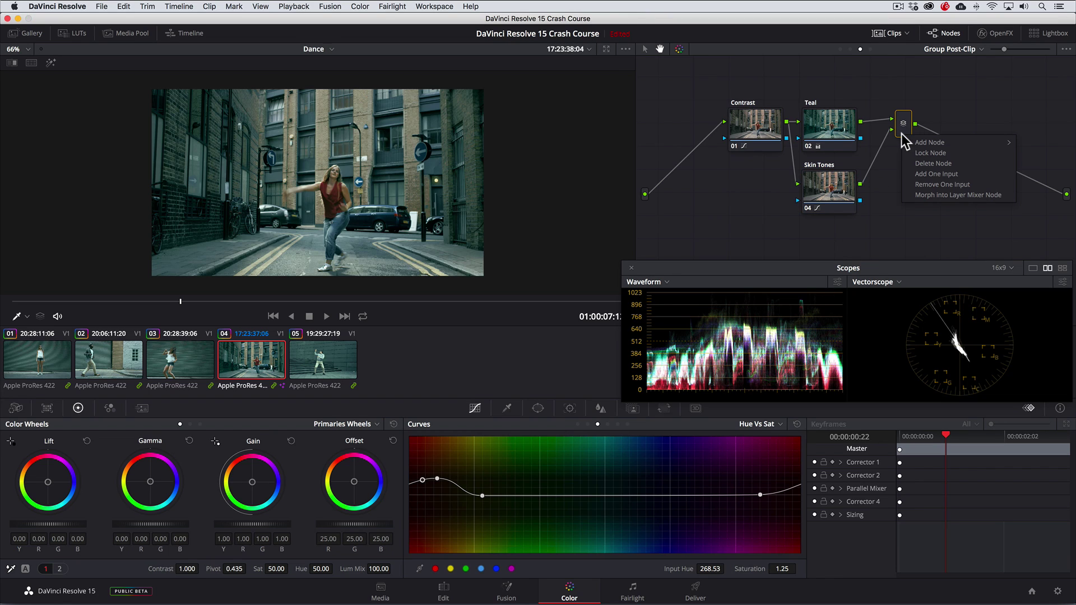
pyautogui.moveTo(930, 142)
pyautogui.click(850, 145)
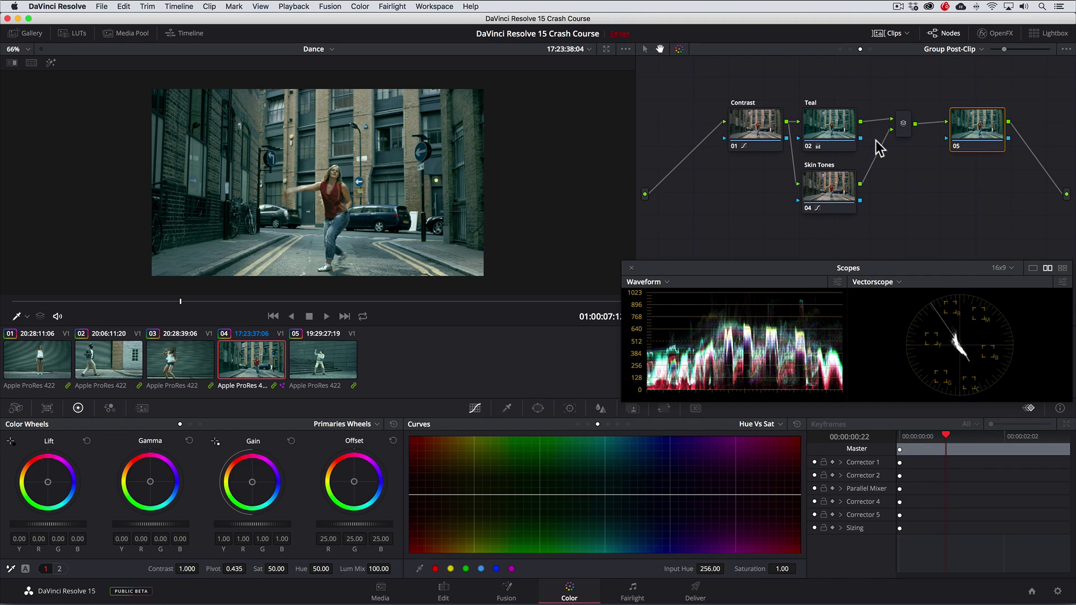
pyautogui.rightClick(965, 133)
pyautogui.click(980, 154)
pyautogui.write('Clear Shadows')
pyautogui.press('Return')
# Step: In Lum vs Sat, drop the darkest shadows' saturation to zero with a fall-off near 0.15
pyautogui.click(617, 424)
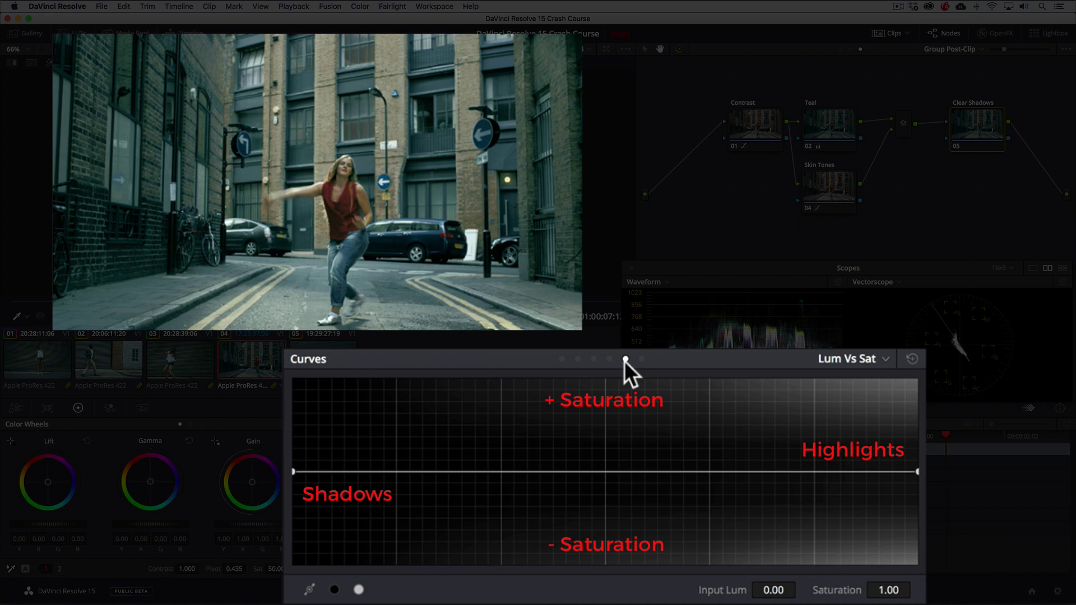
pyautogui.click(475, 471)
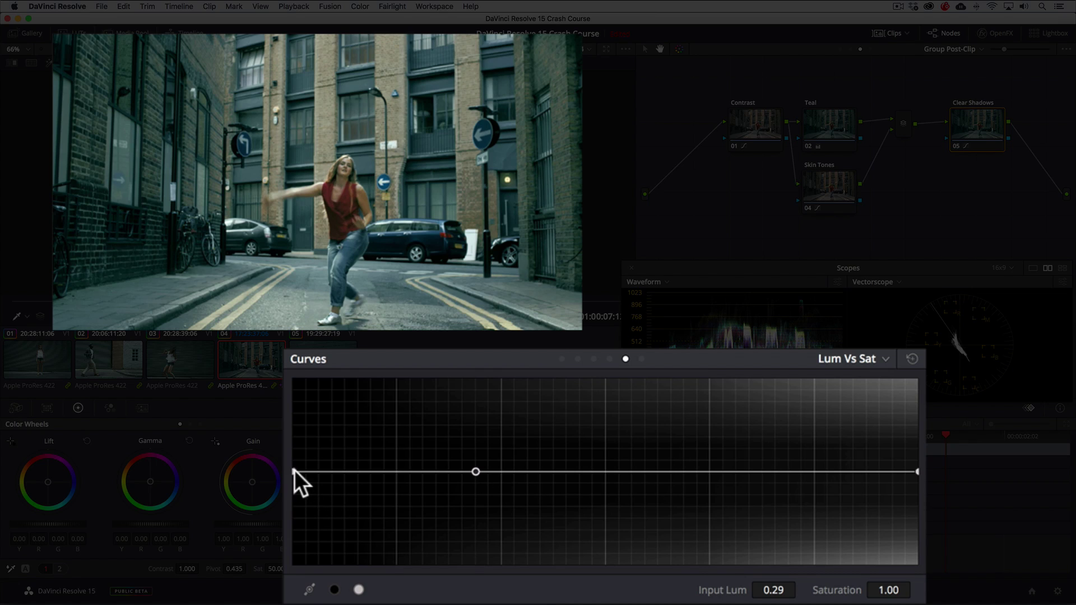
pyautogui.moveTo(294, 472); pyautogui.dragTo(301, 601)
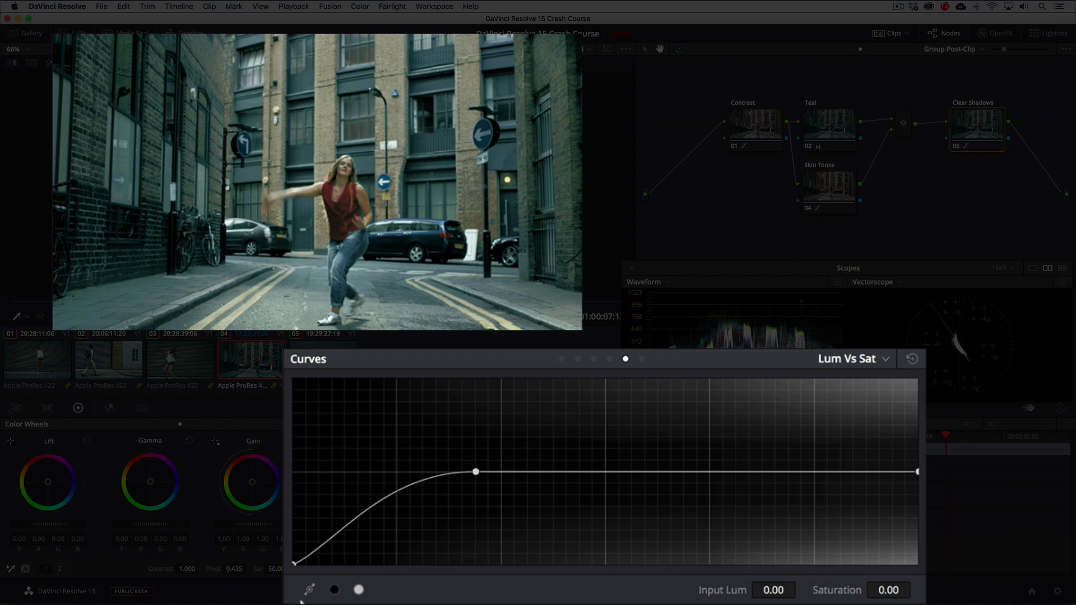
pyautogui.moveTo(382, 500); pyautogui.dragTo(382, 523)
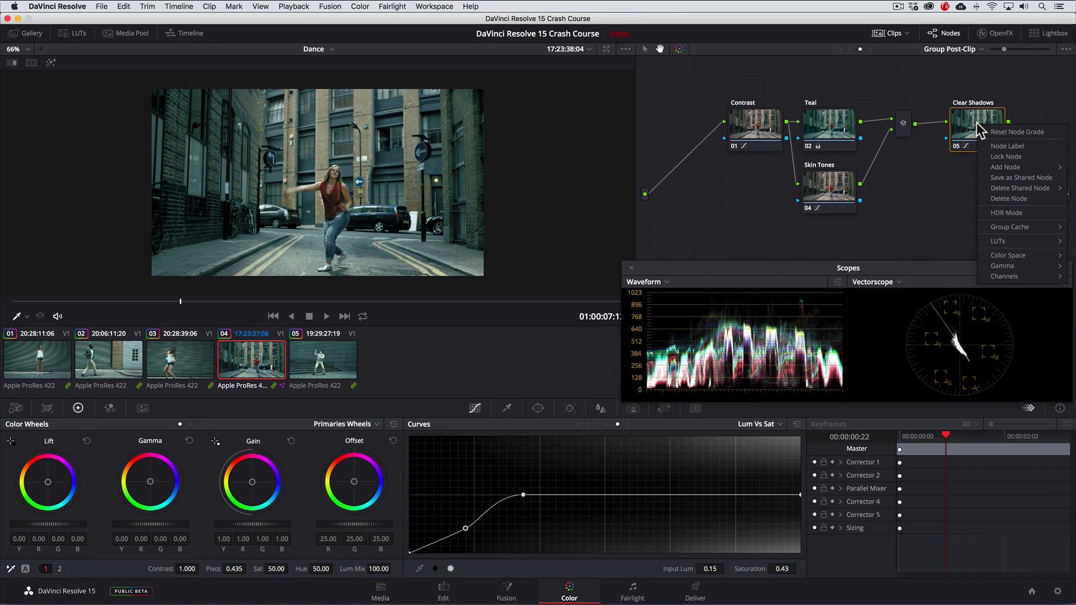
# Step: Add node 06 and connect it after Clear Shadows
pyautogui.moveTo(985, 166)
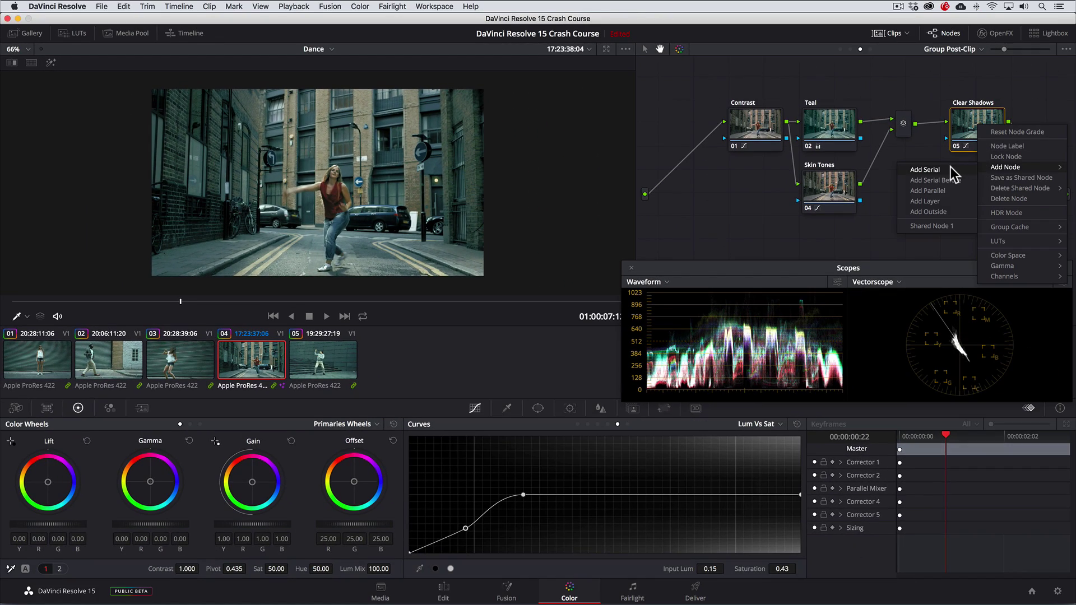
pyautogui.click(950, 167)
pyautogui.moveTo(675, 179); pyautogui.dragTo(991, 216)
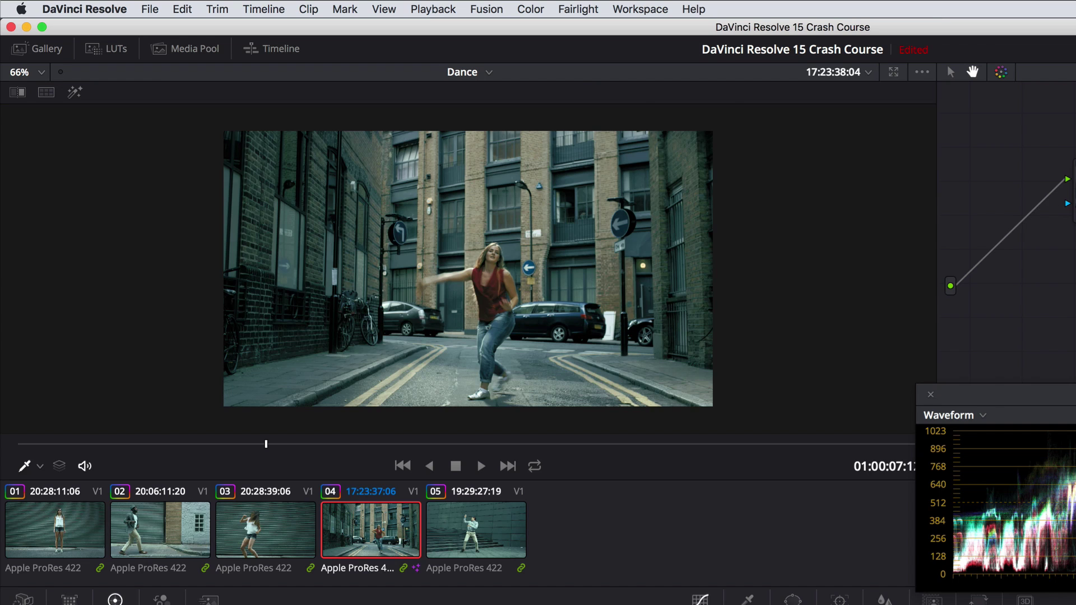
# Step: Apply the ASCEND - 3Strip LUT from the LUTs library to node 06
pyautogui.click(107, 51)
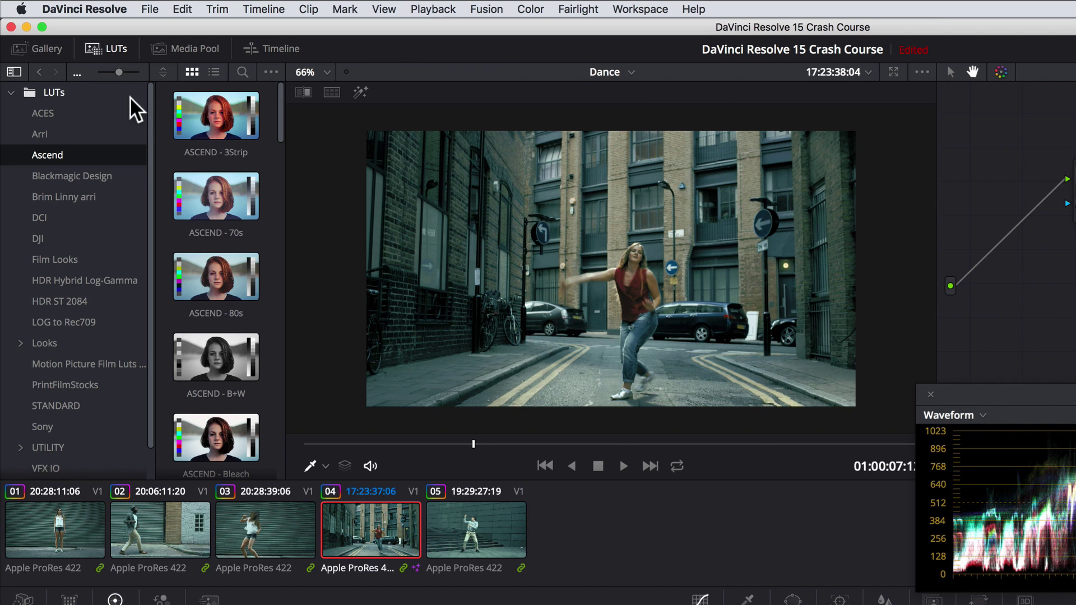
pyautogui.scroll(-1, 156, 146)
pyautogui.scroll(2, 154, 120)
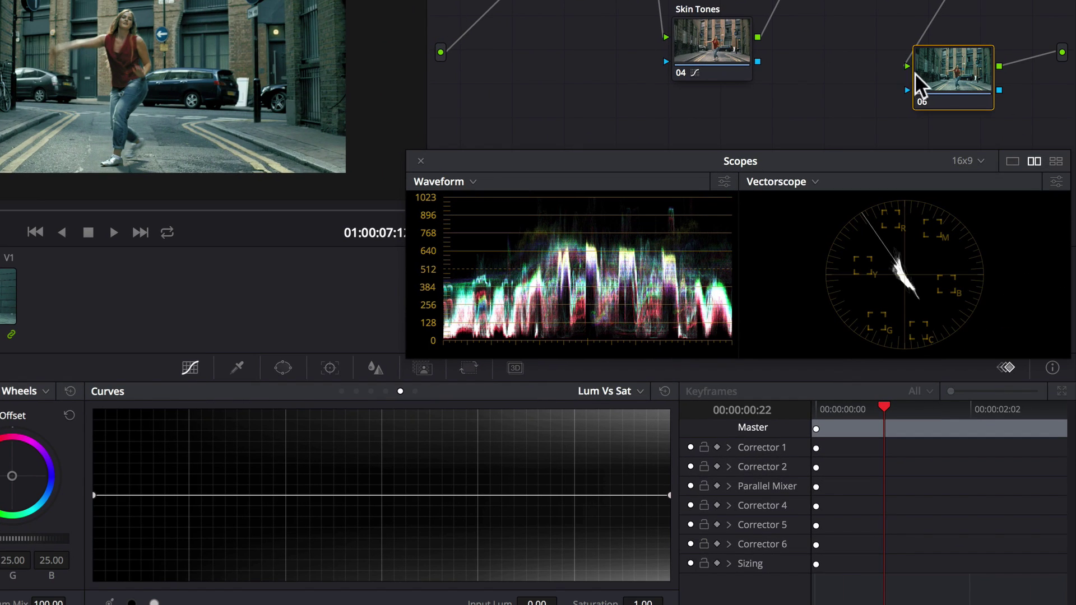
pyautogui.rightClick(938, 79)
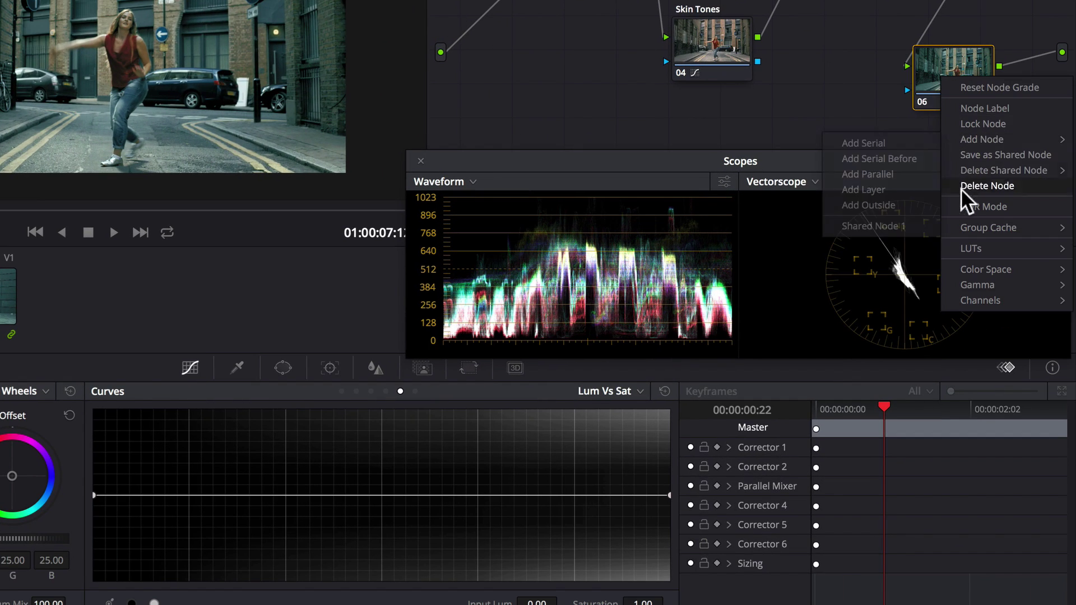
pyautogui.moveTo(964, 250)
pyautogui.moveTo(875, 286)
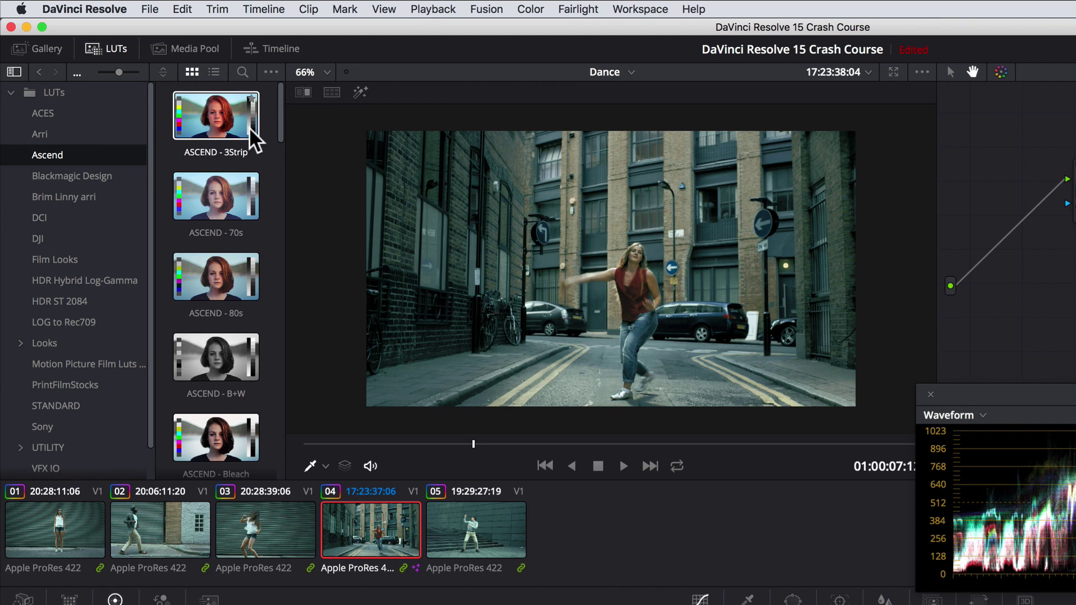
pyautogui.moveTo(280, 128); pyautogui.dragTo(240, 180)
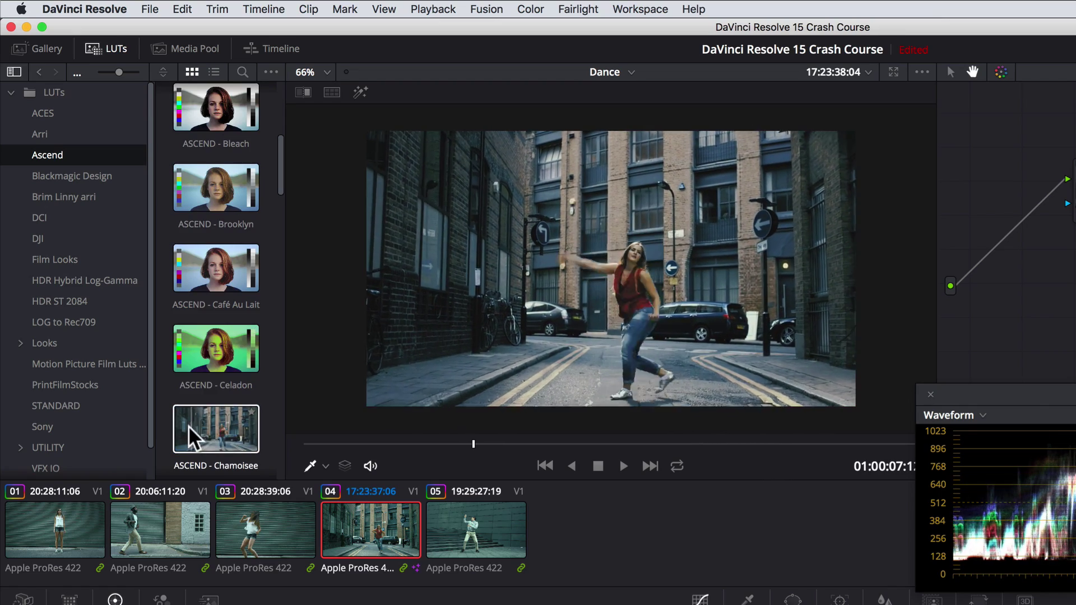
pyautogui.moveTo(281, 175); pyautogui.dragTo(293, 103)
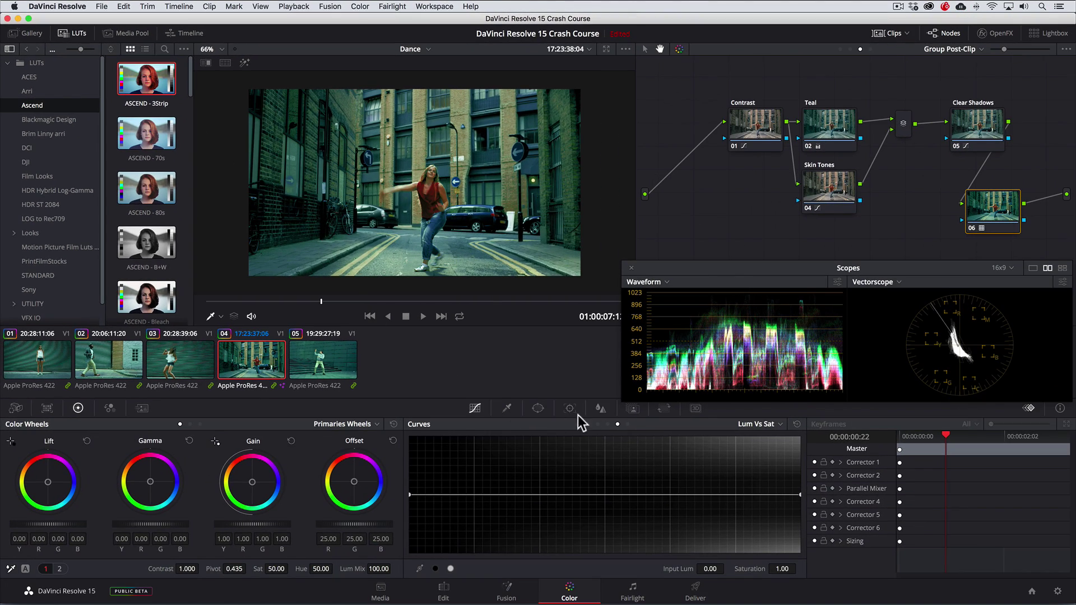
# Step: Lower the LUT node's Key Output Gain to 0.297, then go to the Fairlight page
pyautogui.click(633, 408)
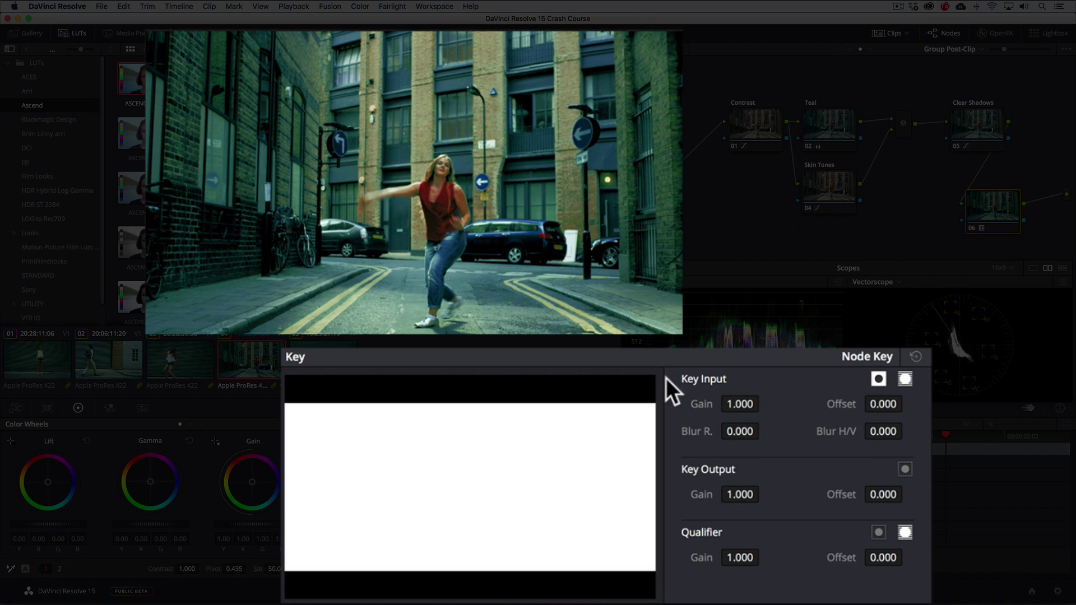
pyautogui.moveTo(739, 494); pyautogui.dragTo(700, 494)
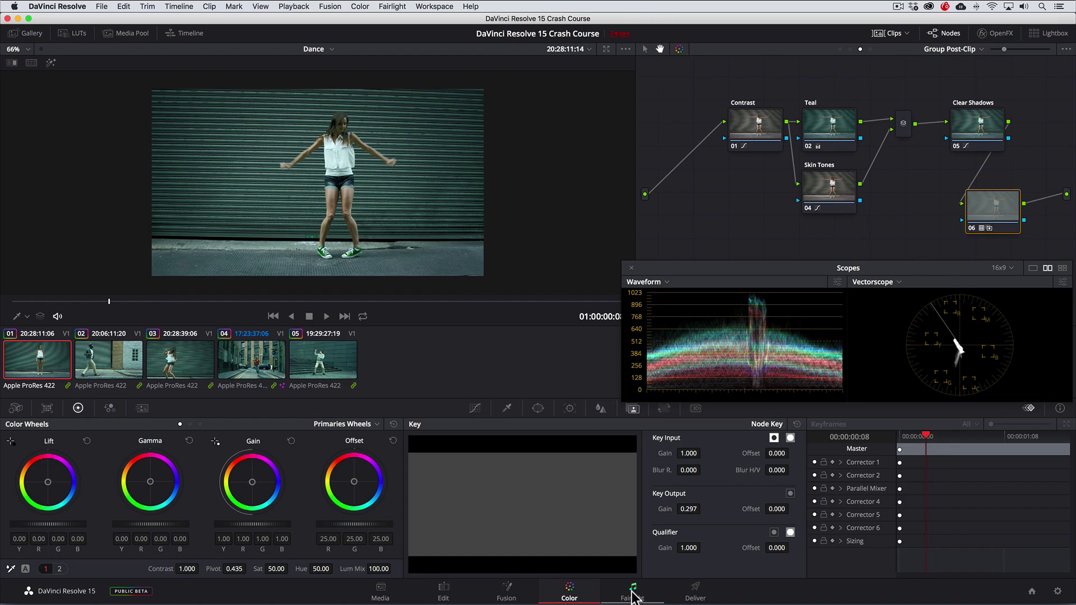
pyautogui.click(632, 596)
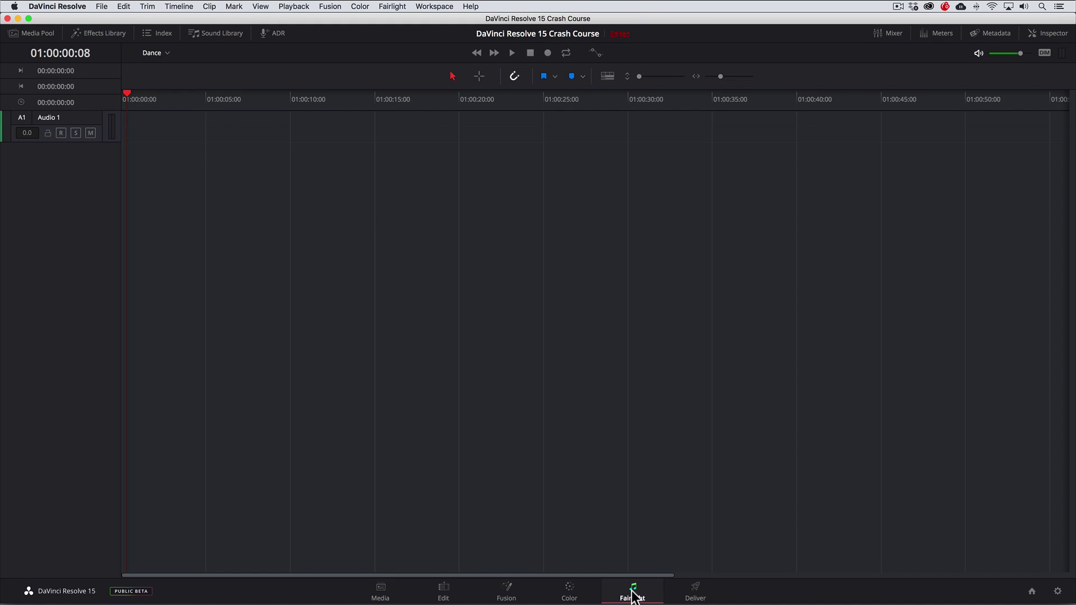
# Step: Toggle Media Pool, Effects Library, Index, Mixer, Meters, Metadata and Inspector, then open Deliver
pyautogui.click(35, 32)
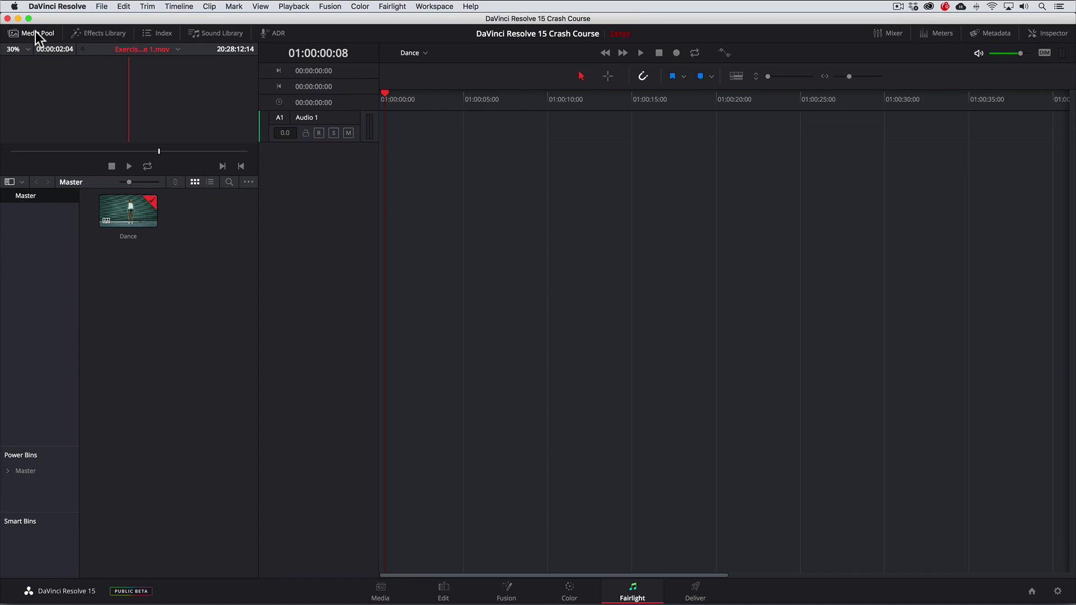
pyautogui.click(95, 32)
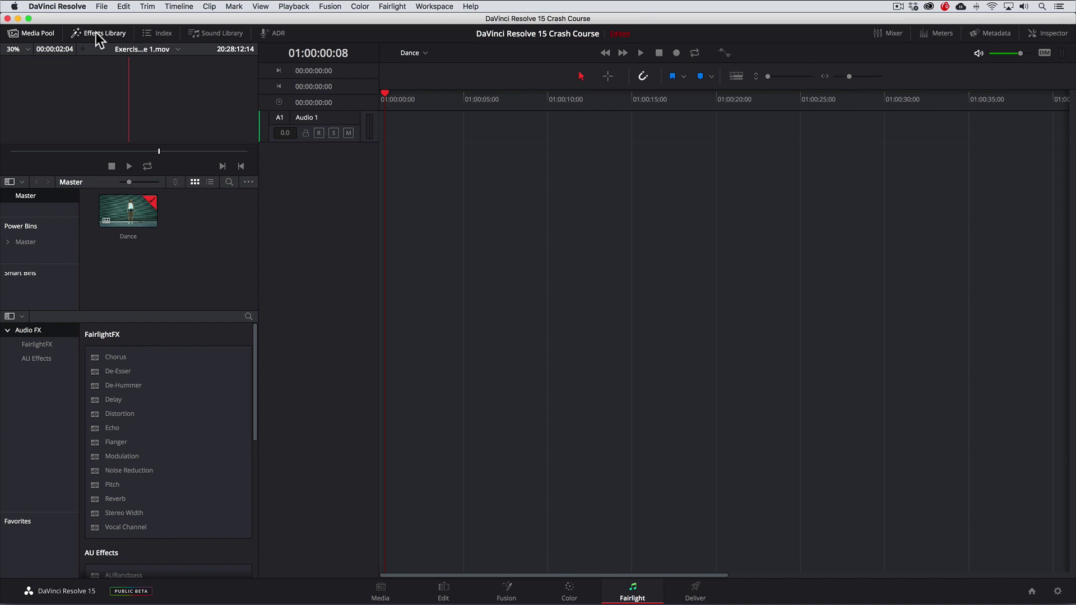
pyautogui.click(152, 32)
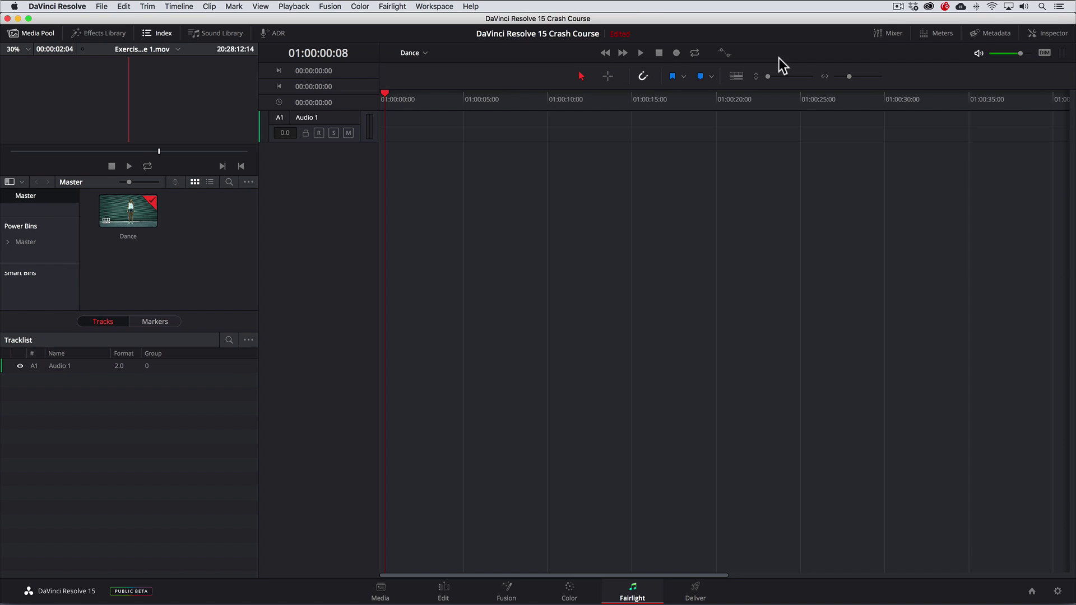
pyautogui.click(891, 33)
pyautogui.click(938, 35)
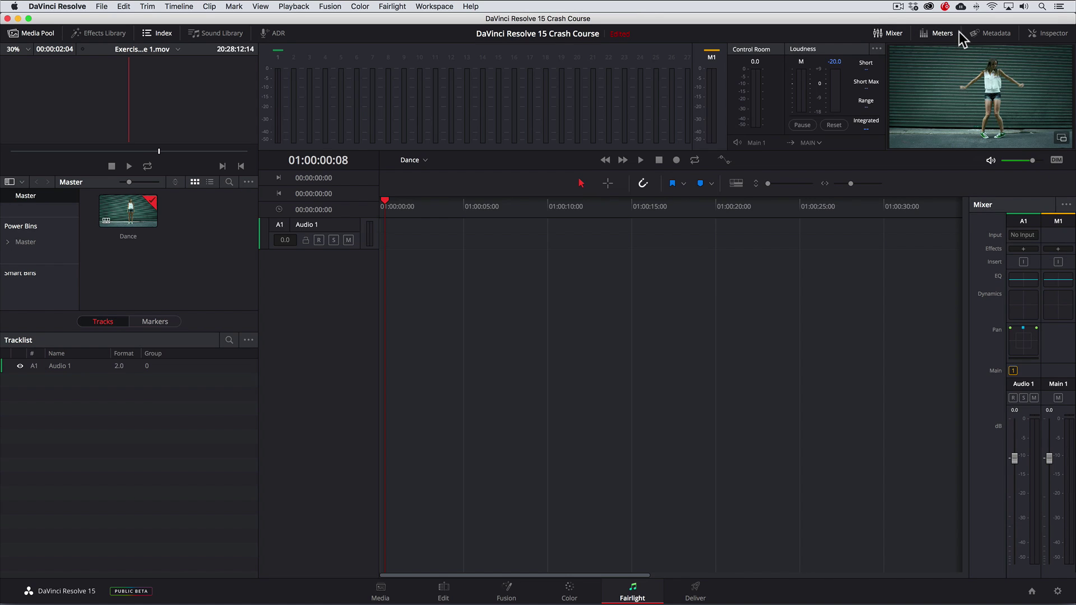
pyautogui.click(987, 33)
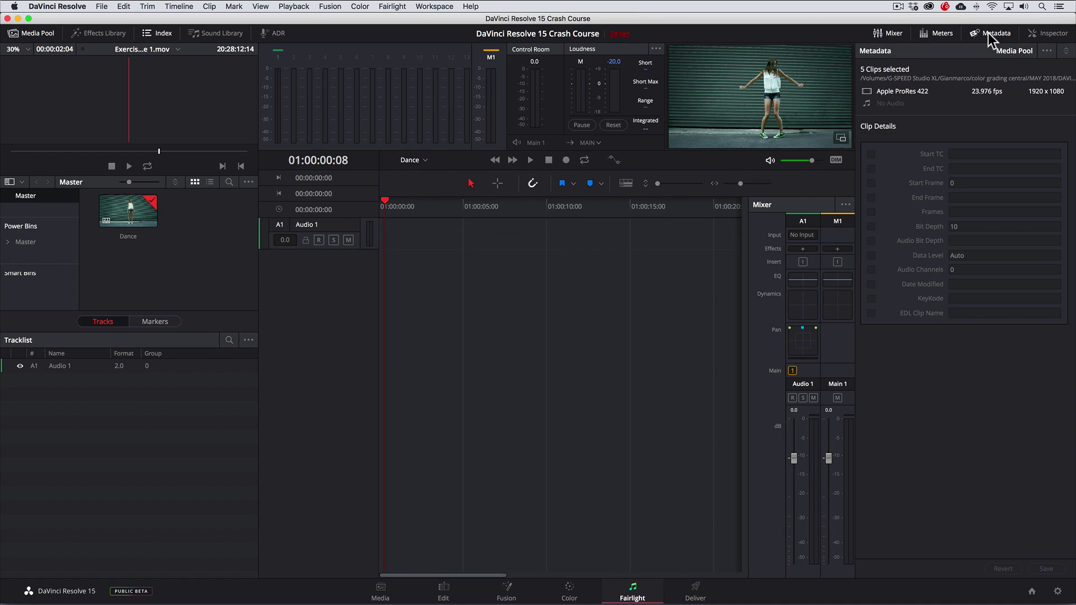
pyautogui.click(1042, 33)
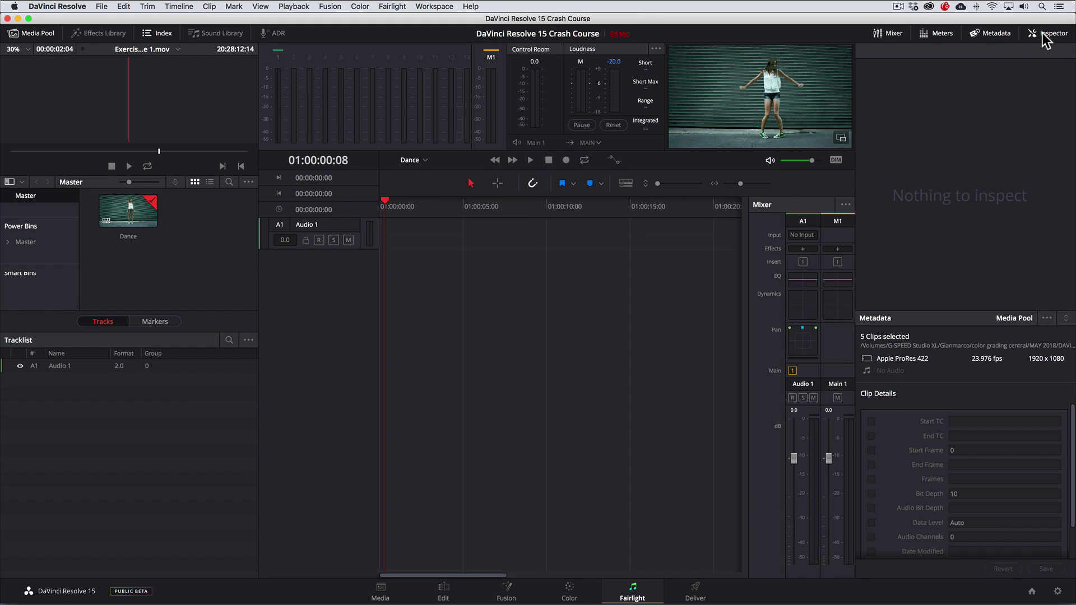
pyautogui.click(695, 589)
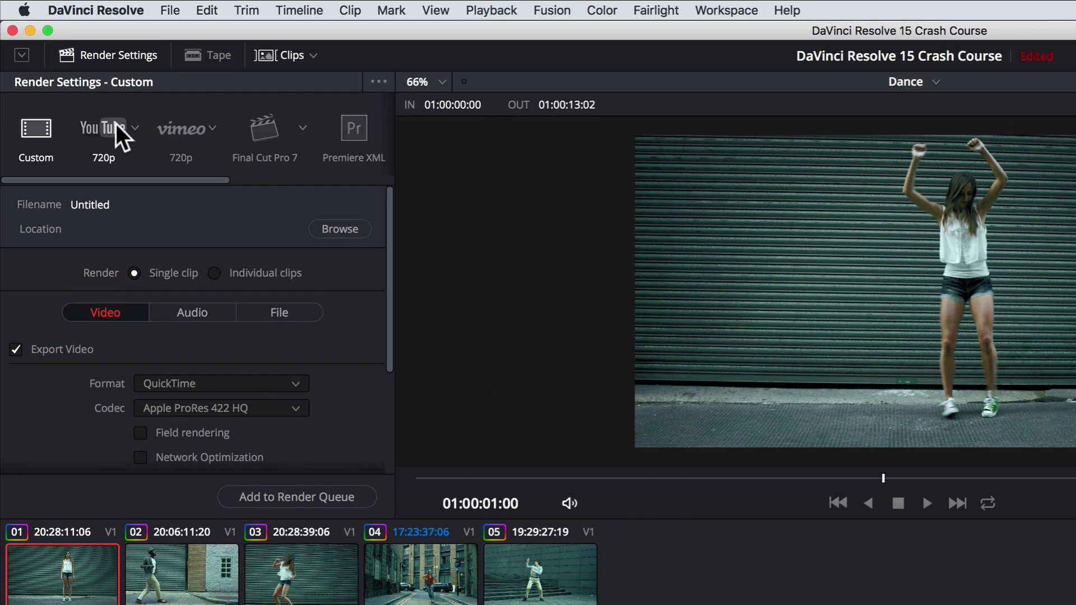
# Step: Choose the YouTube render preset at 1080p
pyautogui.click(115, 130)
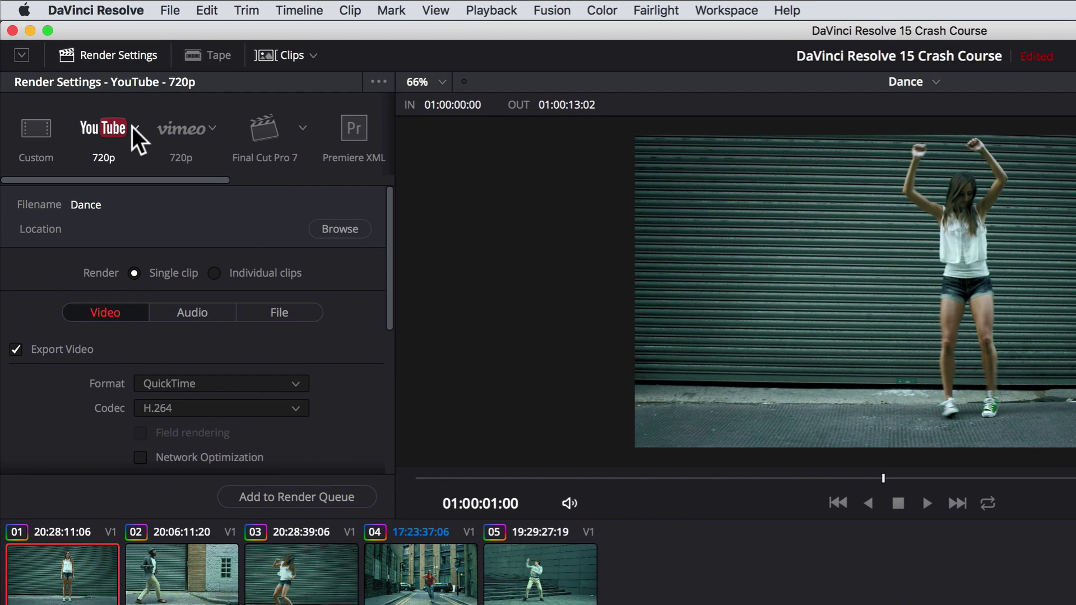
pyautogui.click(132, 128)
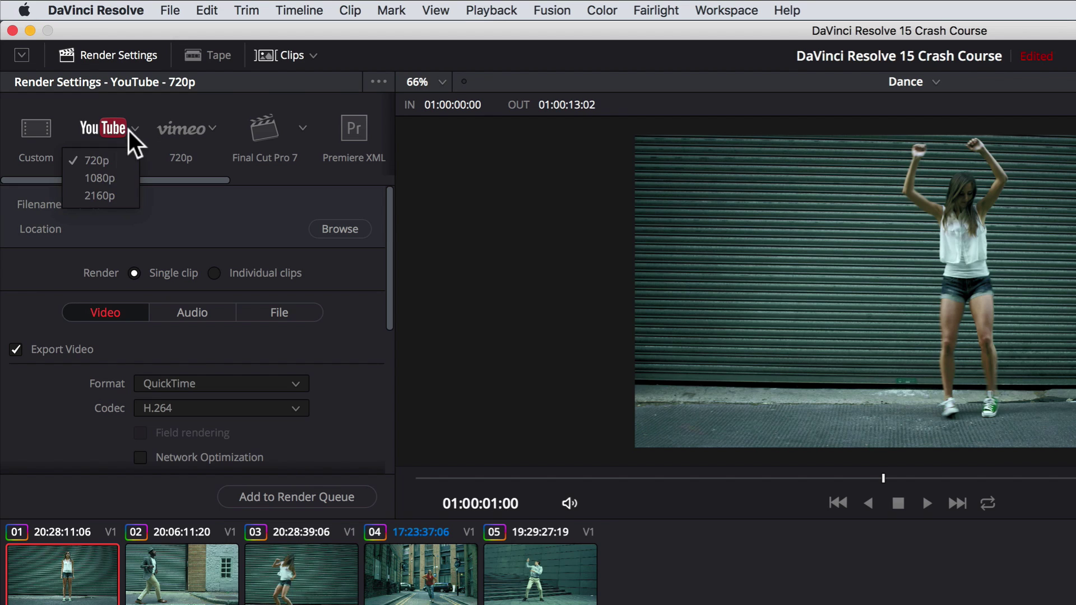
pyautogui.click(102, 178)
# Step: Save to the G-SPEED Studio XL drive, queue the Dance job and start rendering
pyautogui.click(337, 230)
pyautogui.click(719, 316)
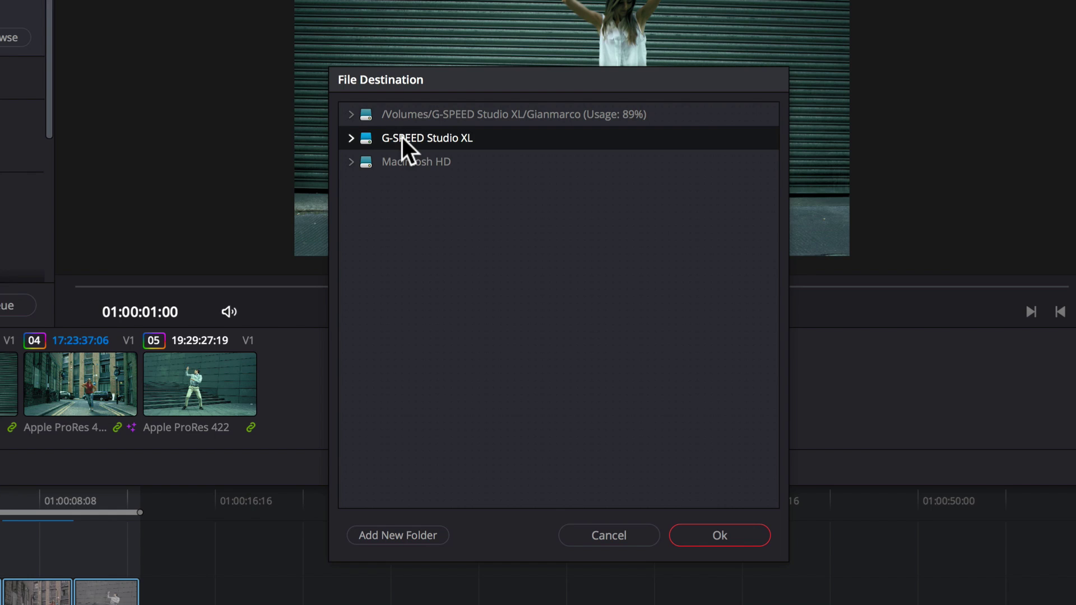
pyautogui.click(686, 530)
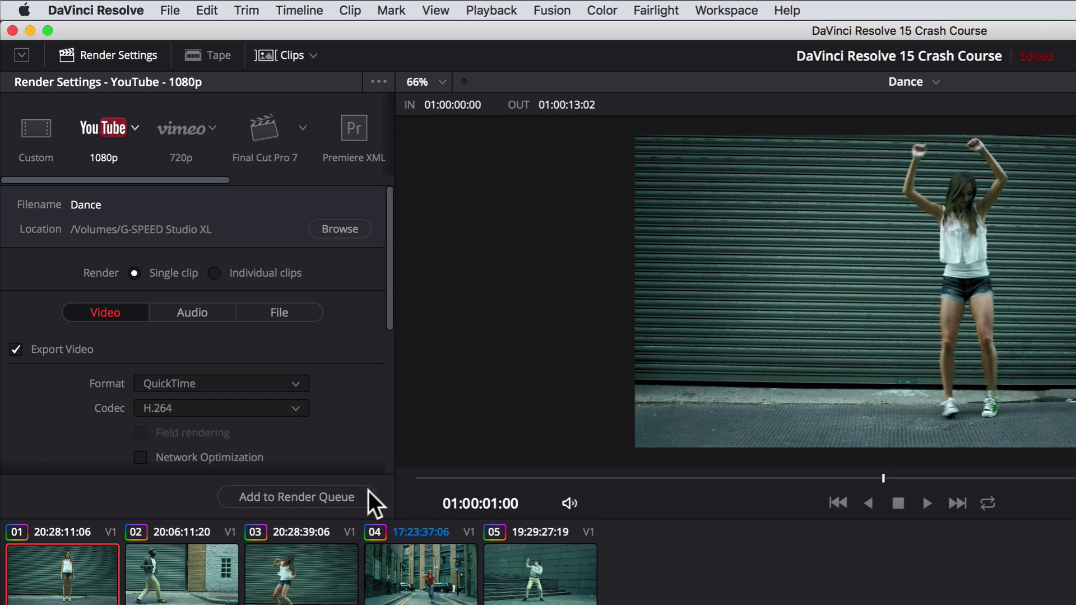
pyautogui.click(324, 496)
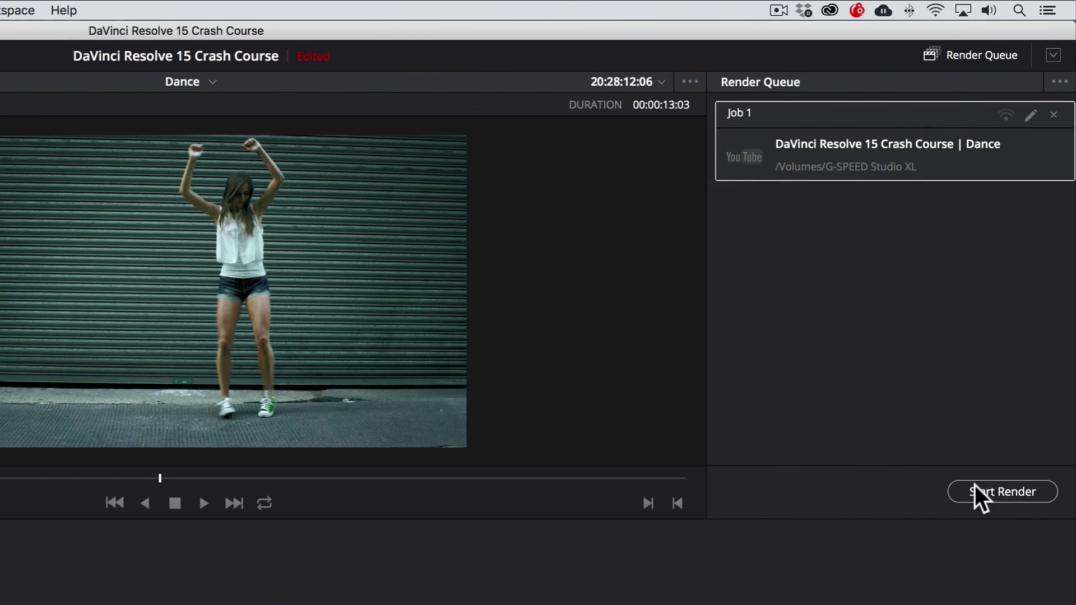
pyautogui.click(973, 491)
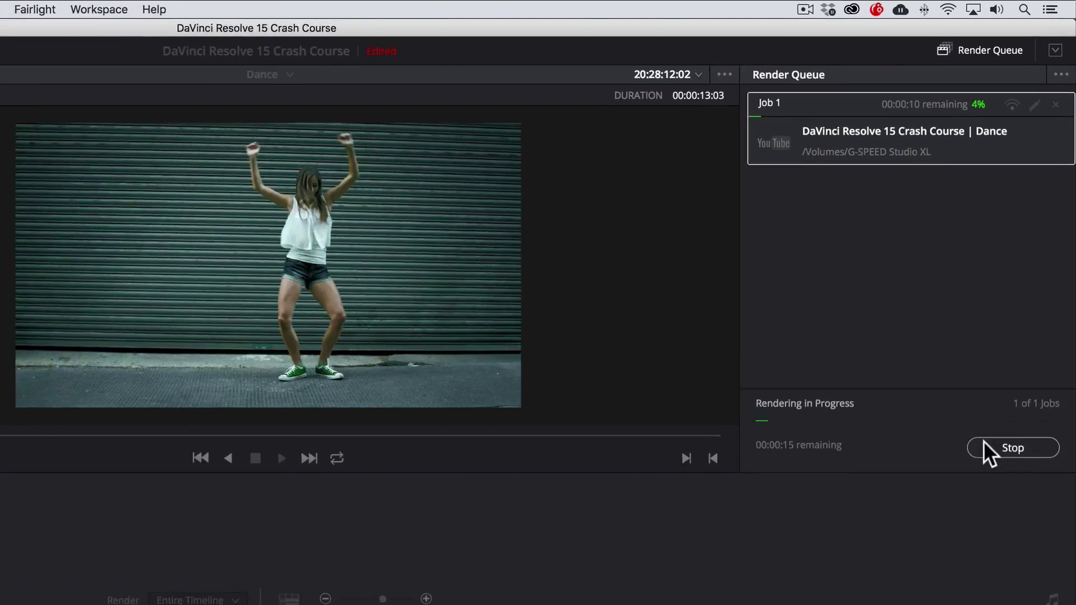